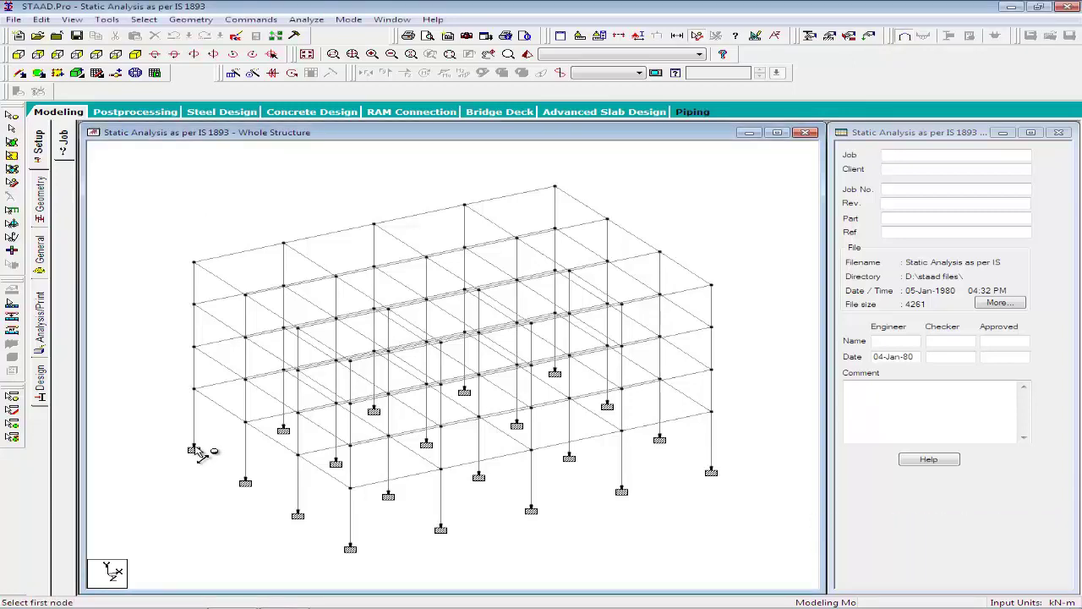
Dimension the corner column's storey heights of 4.20 m and 3.20 m.
click(194, 449)
click(195, 262)
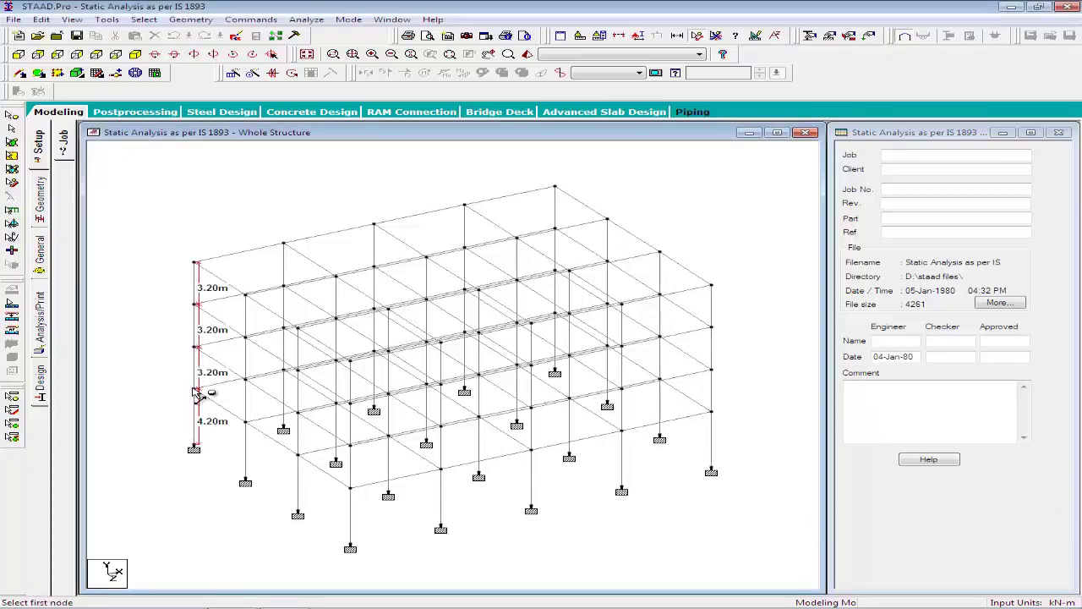
click(195, 388)
Dimension the 5.00 m bay widths and bring up the Load & Definition page.
click(245, 422)
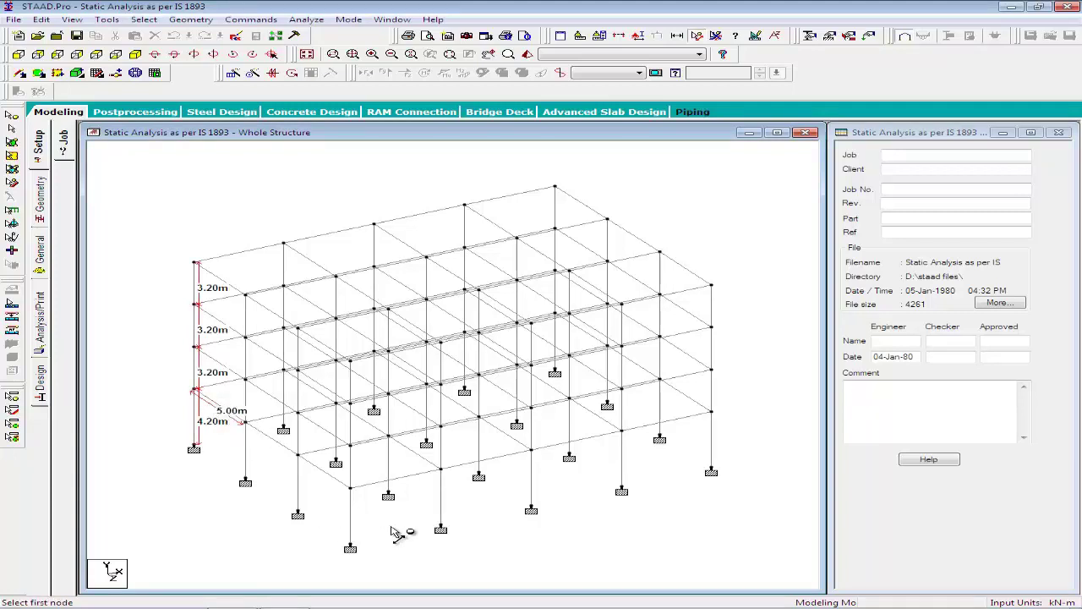
click(350, 489)
click(441, 470)
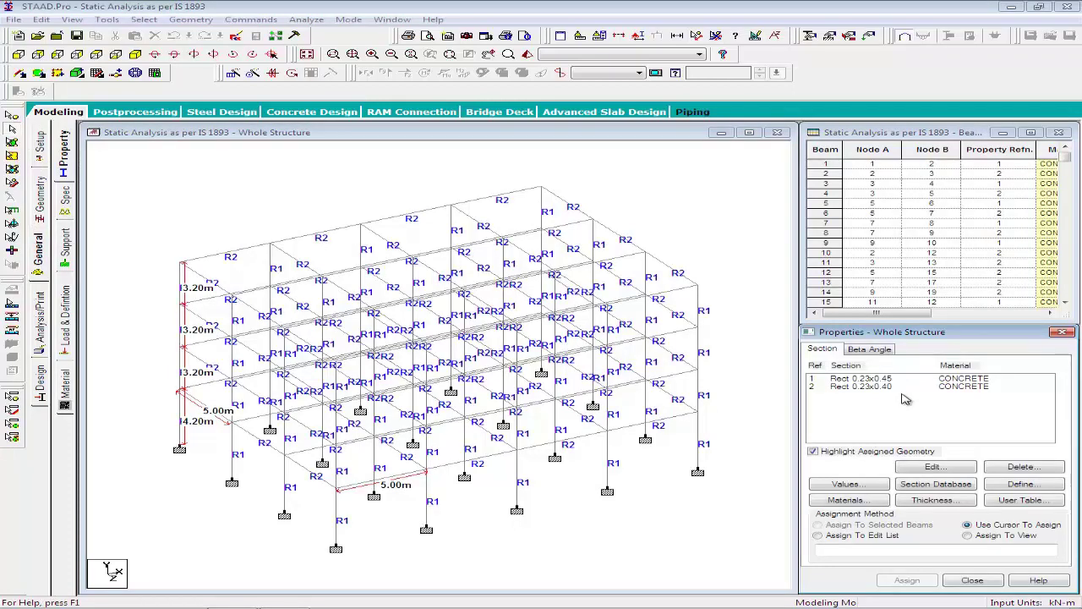
click(65, 313)
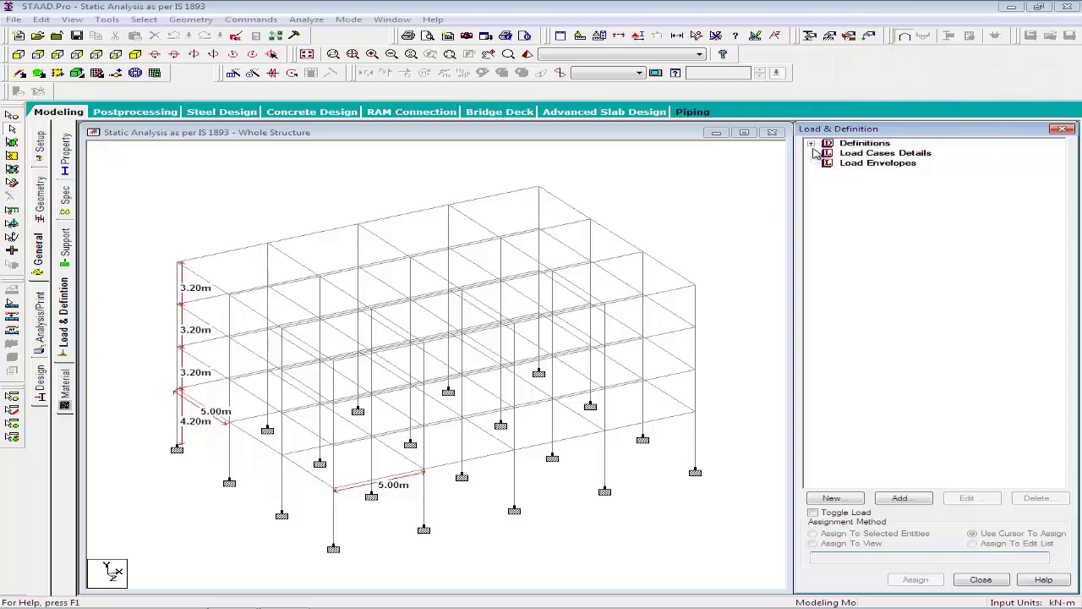
click(269, 20)
Start an IS 1893-2002 seismic definition and set the seismic zone to V.
mouse_move(416, 204)
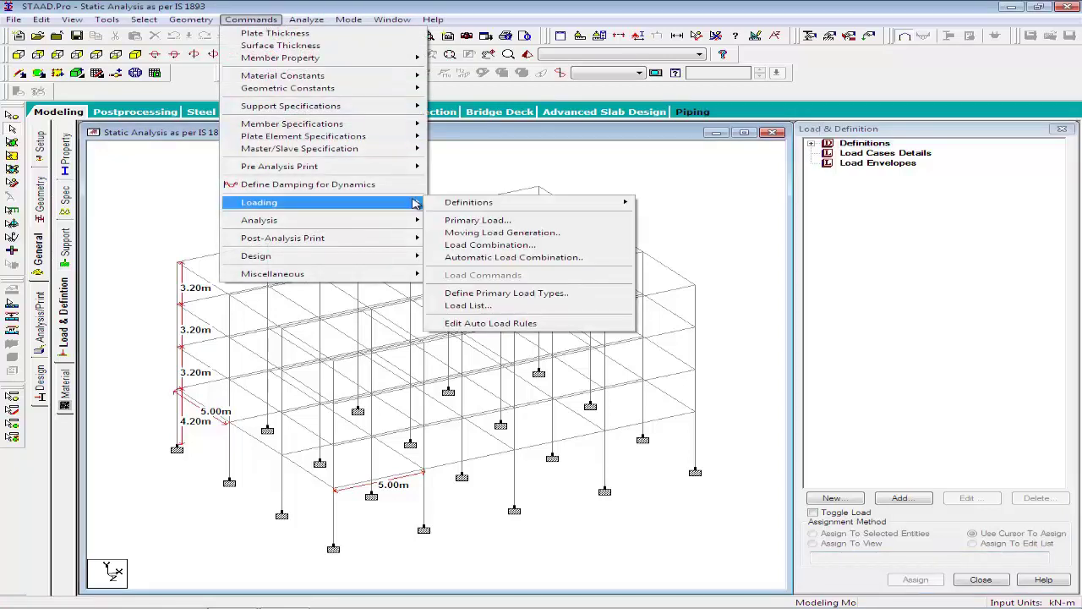
mouse_move(608, 204)
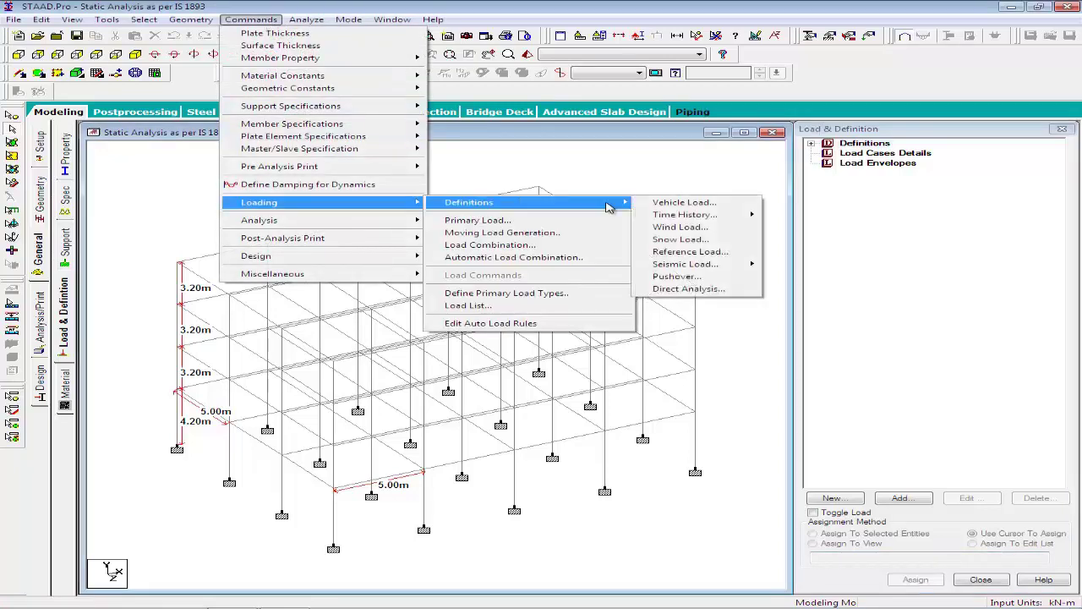
mouse_move(710, 267)
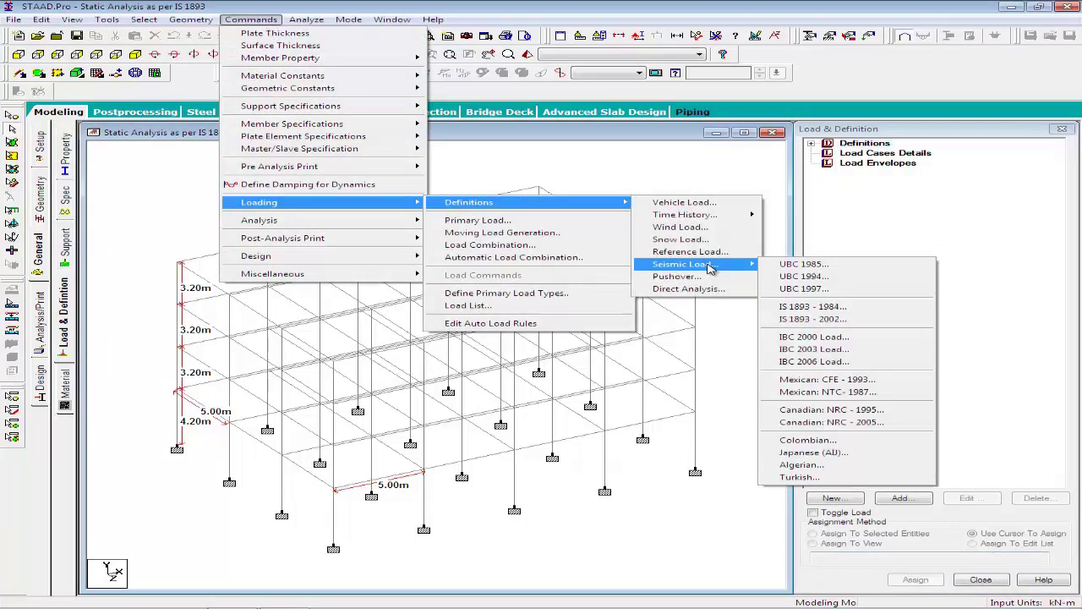
click(896, 320)
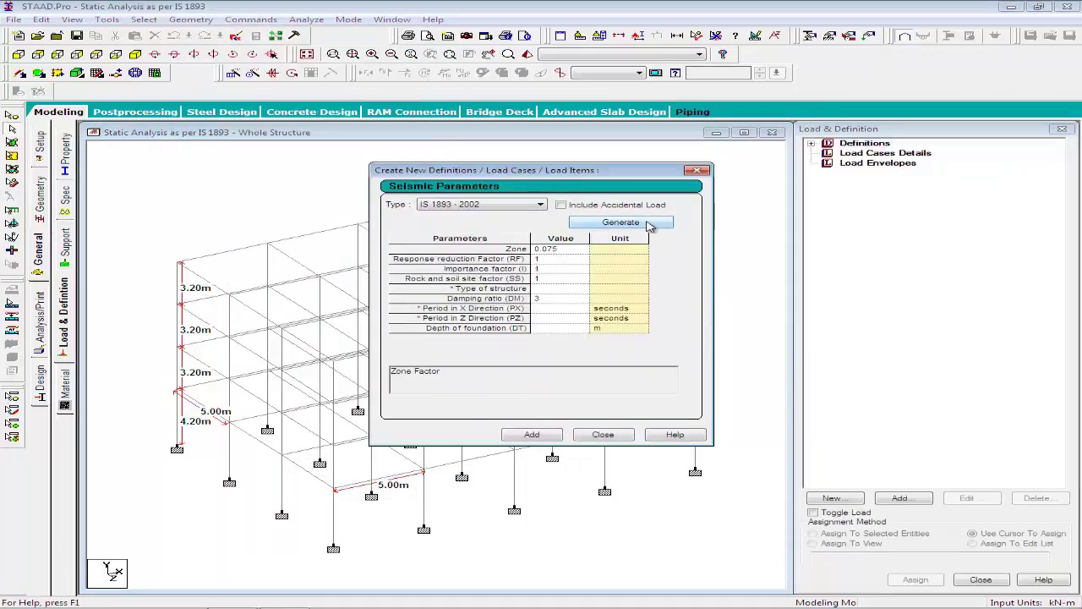
click(649, 224)
click(165, 106)
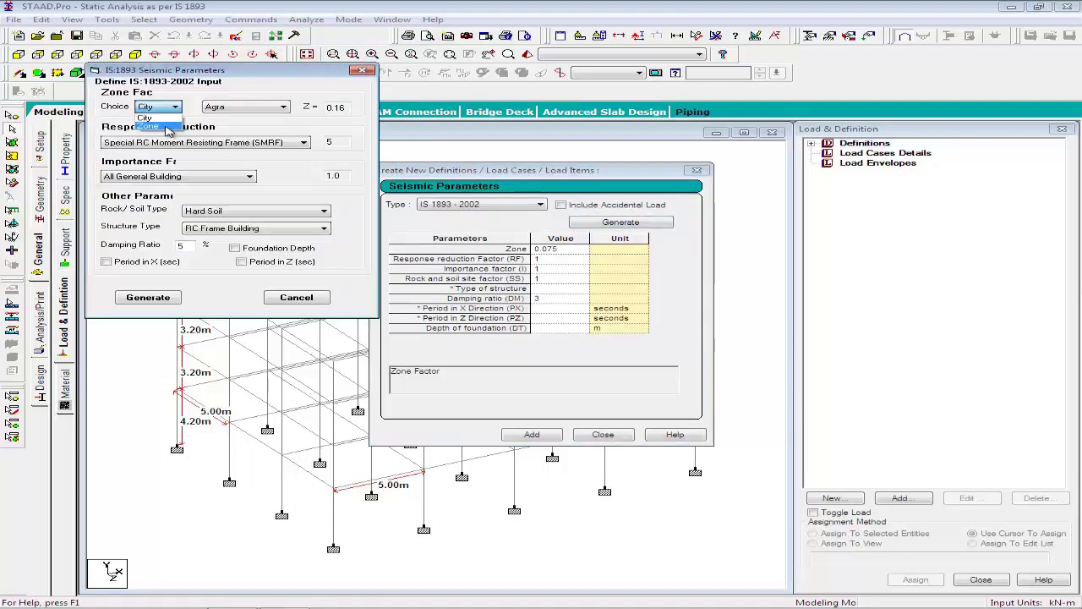
click(167, 127)
click(245, 108)
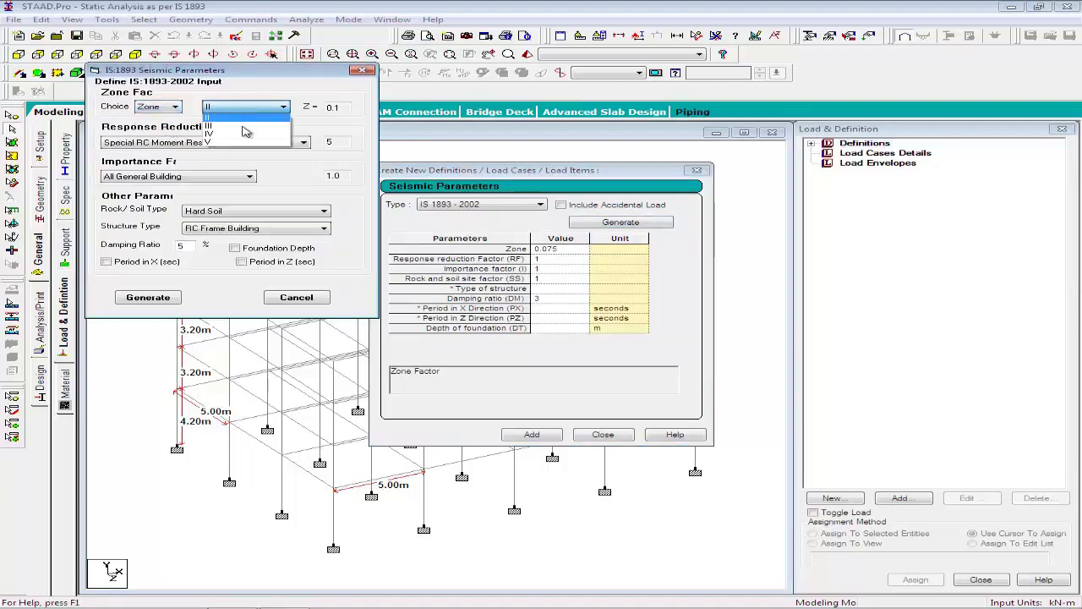
click(249, 145)
Choose SMRF, All General Building, Medium Soil and RC Frame Building.
click(285, 144)
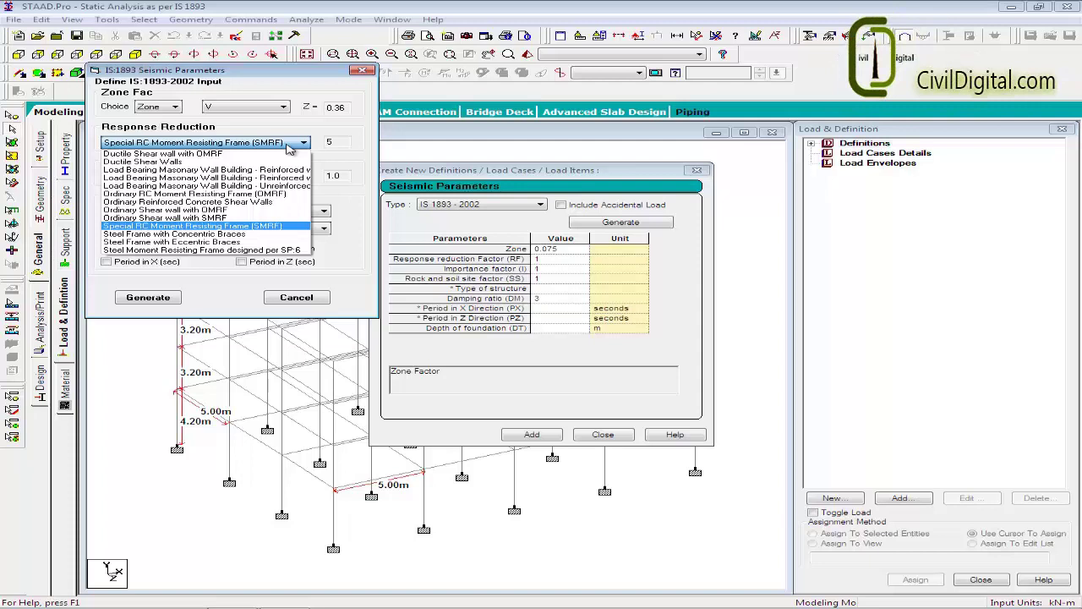
click(262, 232)
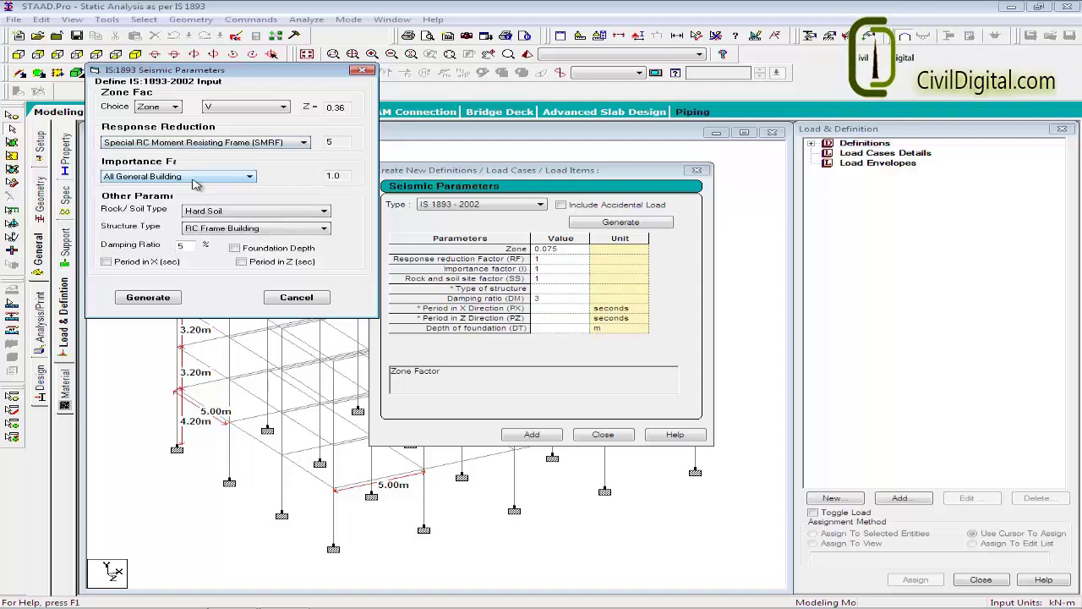
click(199, 177)
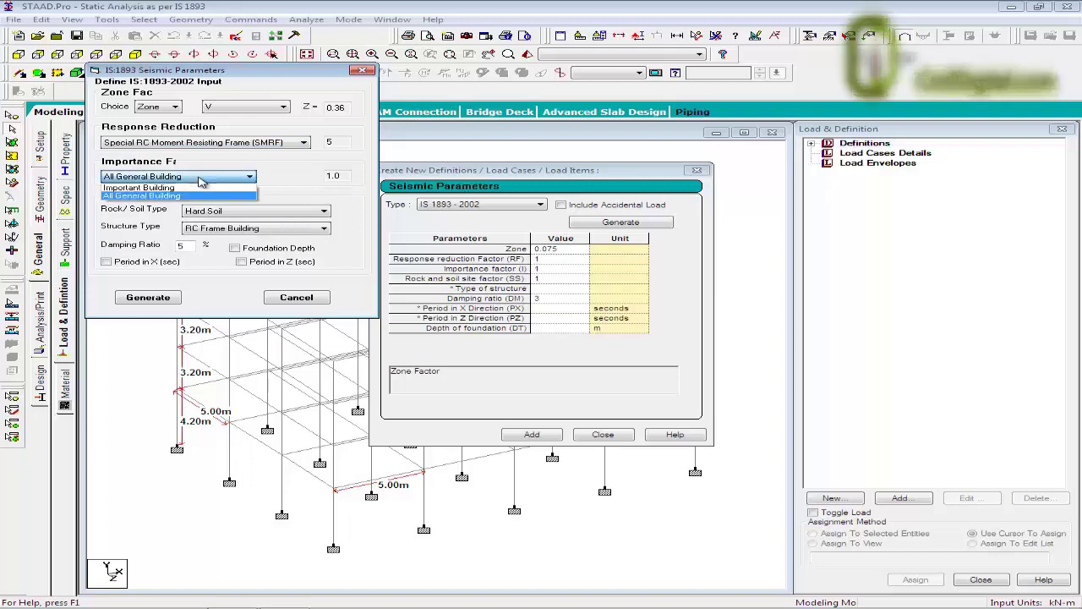
click(329, 176)
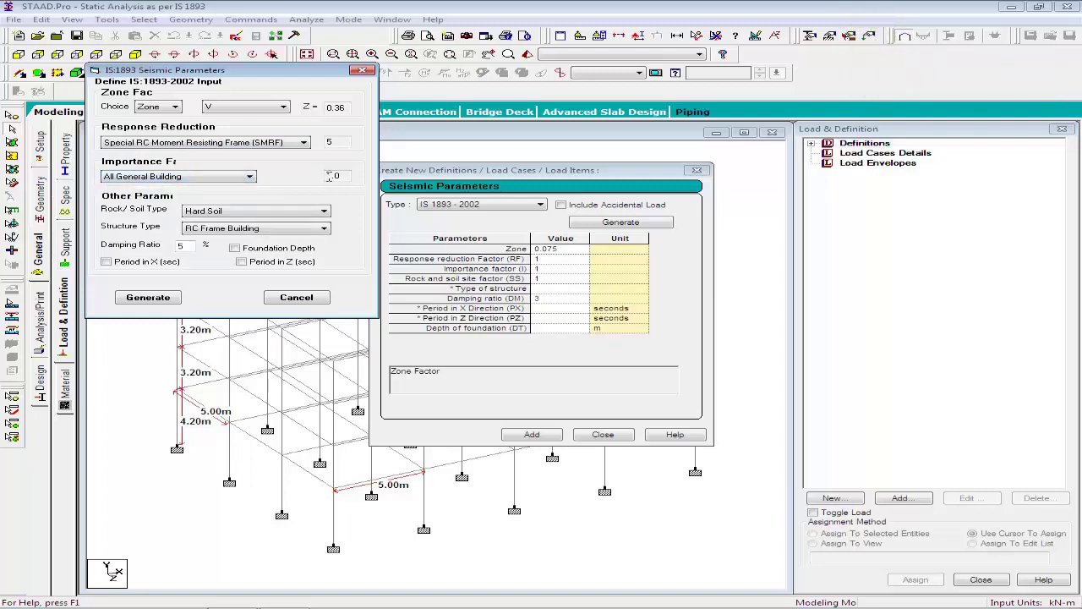
click(321, 210)
click(300, 231)
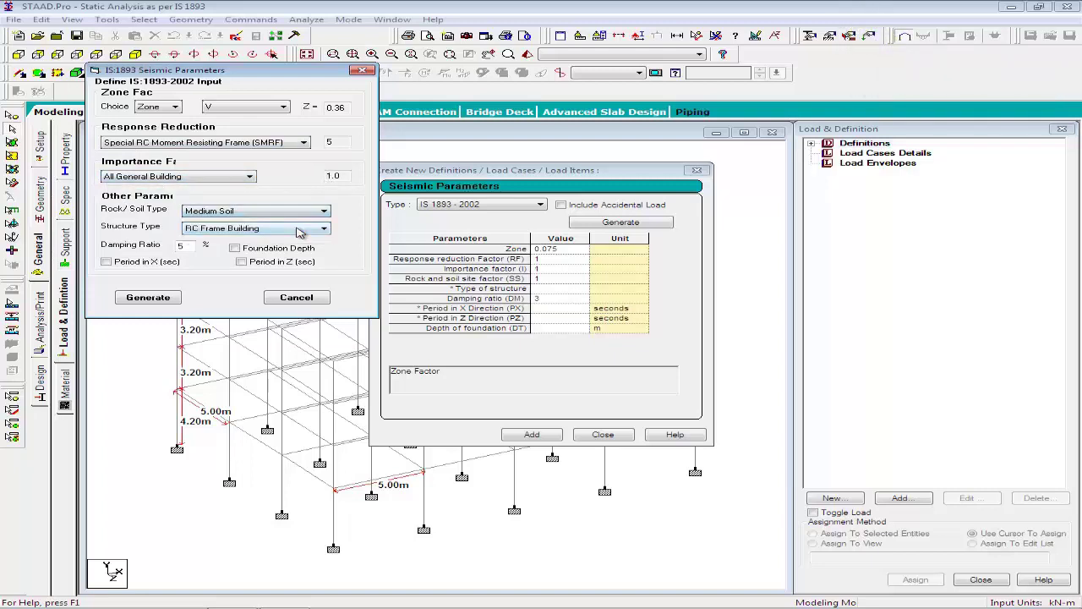
click(295, 230)
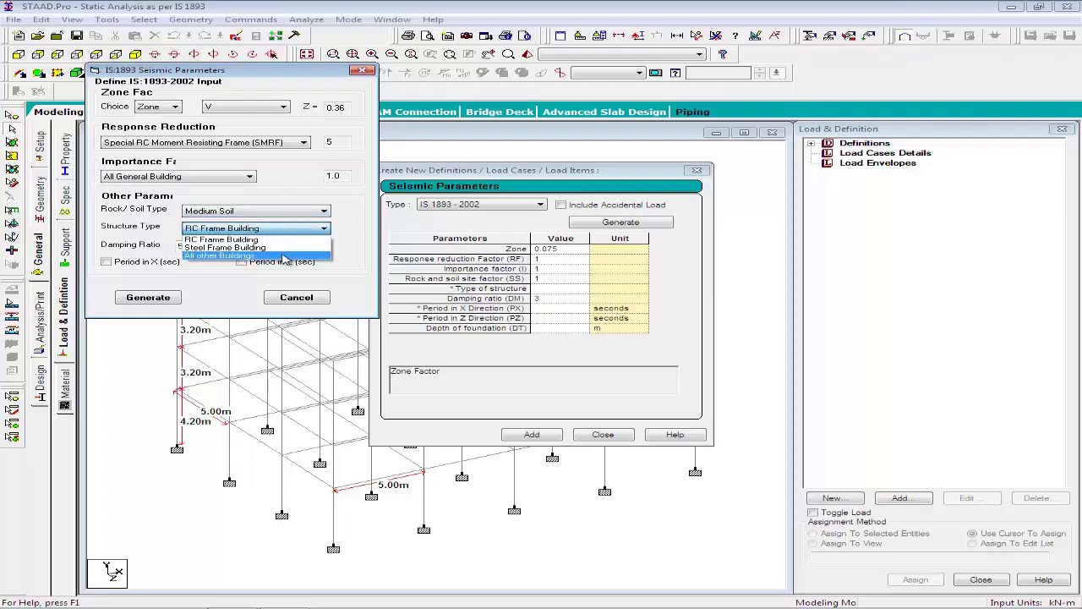
click(228, 239)
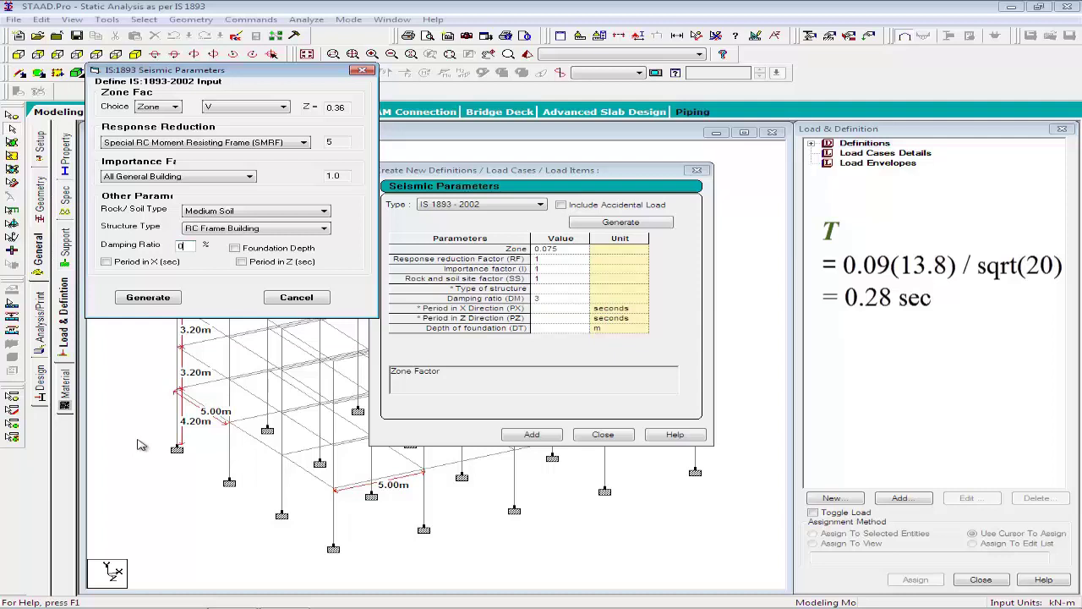
key(Tab)
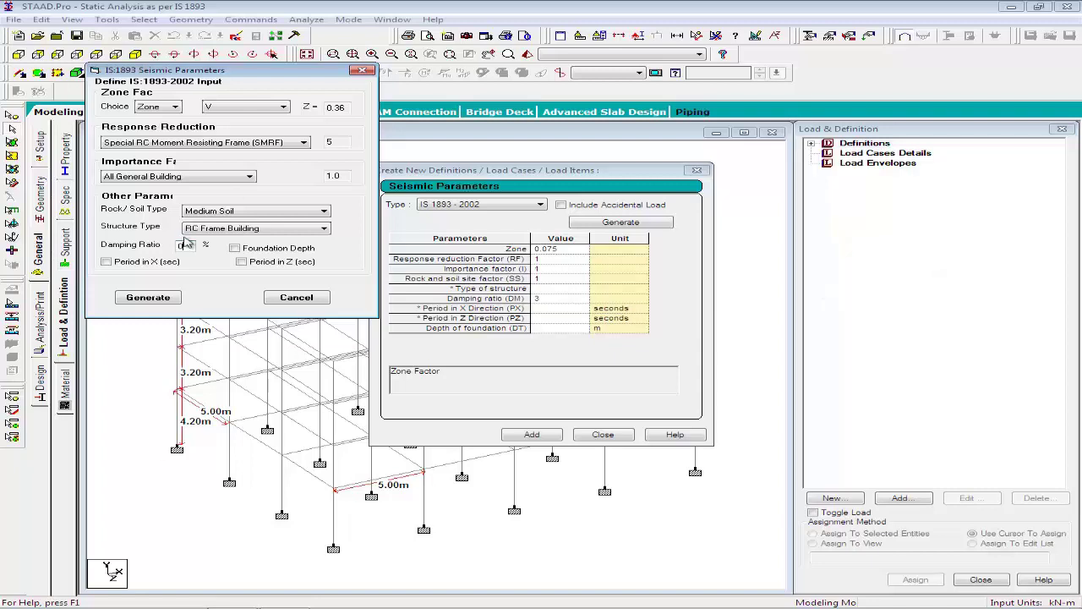
Set custom periods of 0.28 s in X and 0.32 s in Z, then generate the parameters.
click(181, 261)
text(0.28)
click(241, 262)
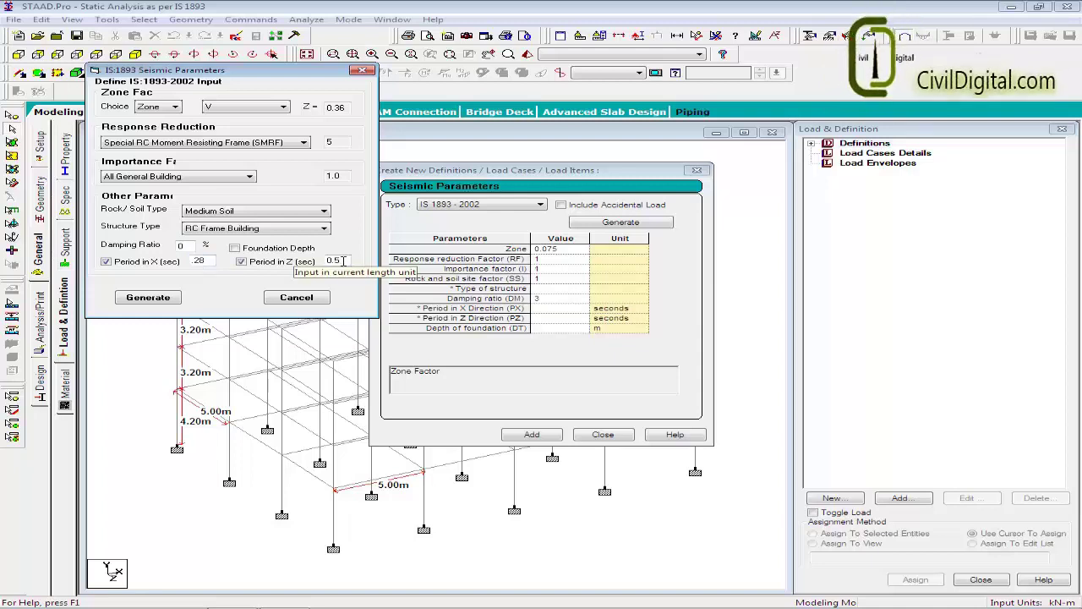
drag(344, 260, 289, 262)
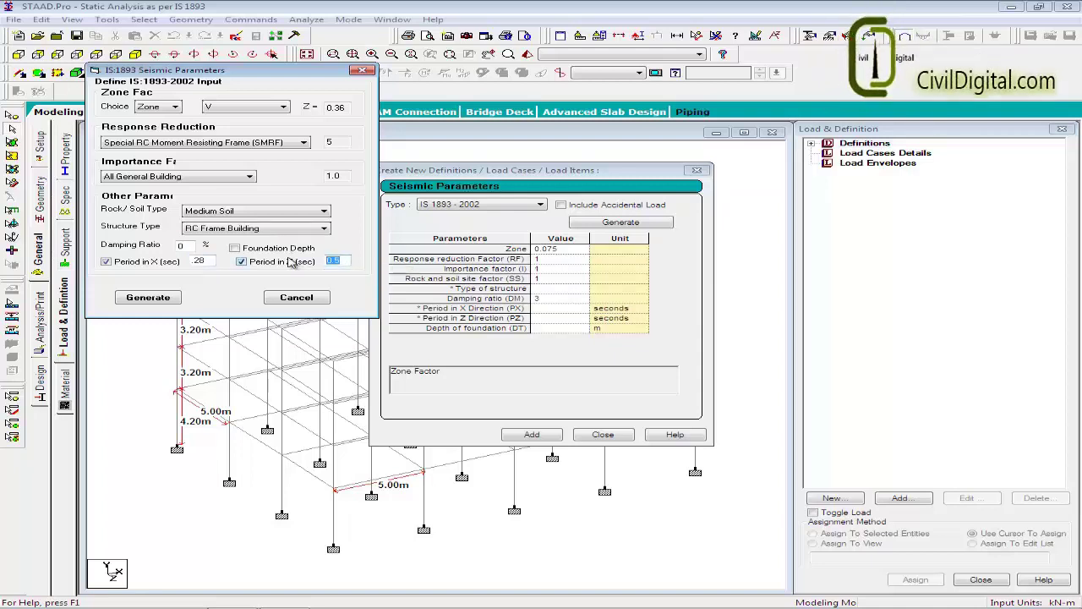
text(.32)
click(170, 297)
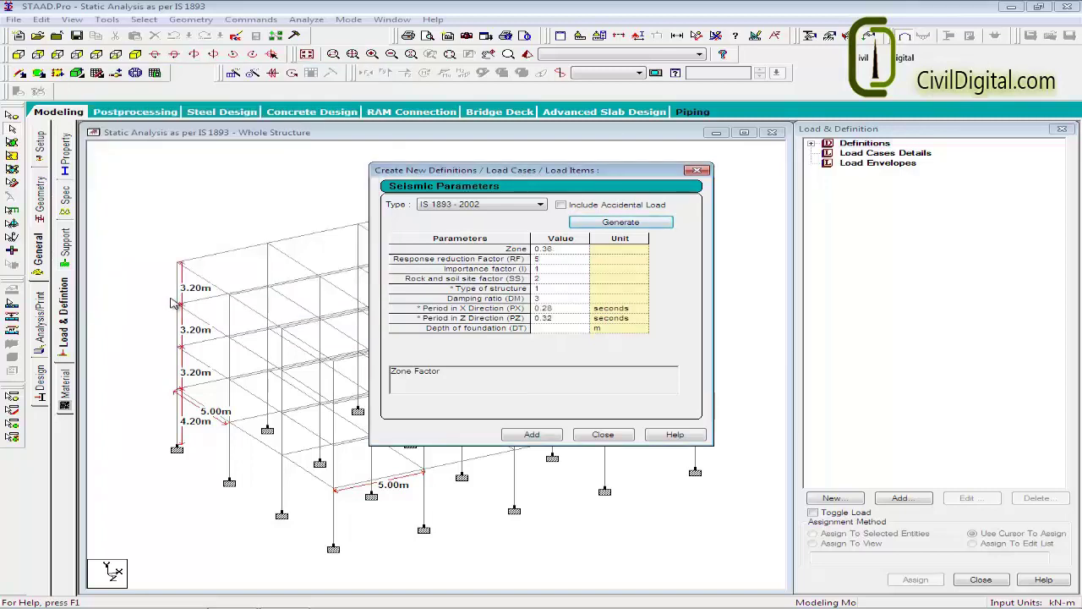
Set the damping ratio to 0 and add the seismic definition.
click(542, 298)
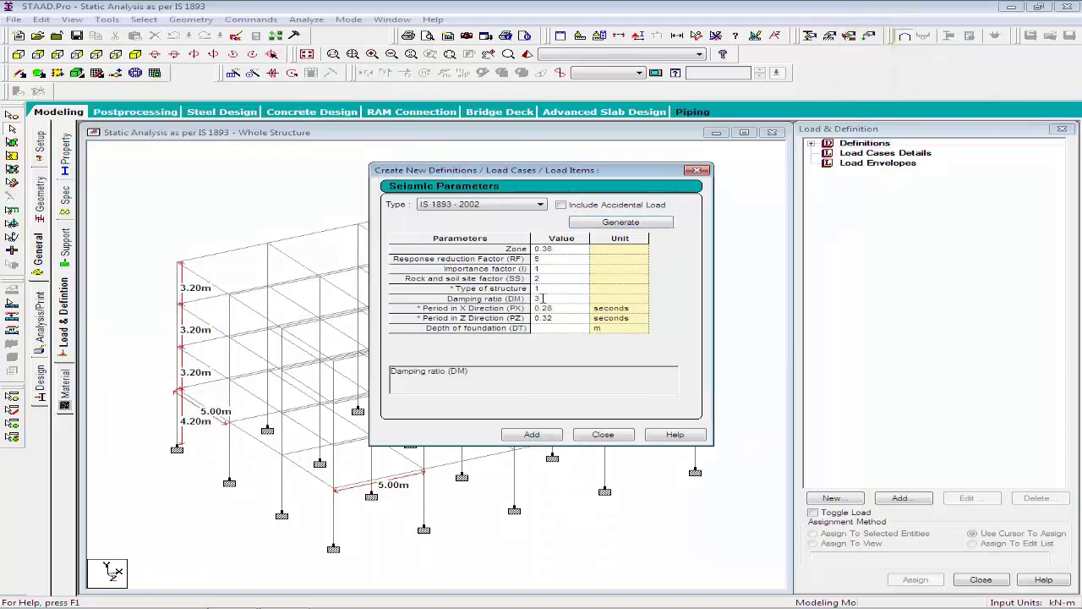
drag(542, 298, 533, 303)
text(0)
click(548, 436)
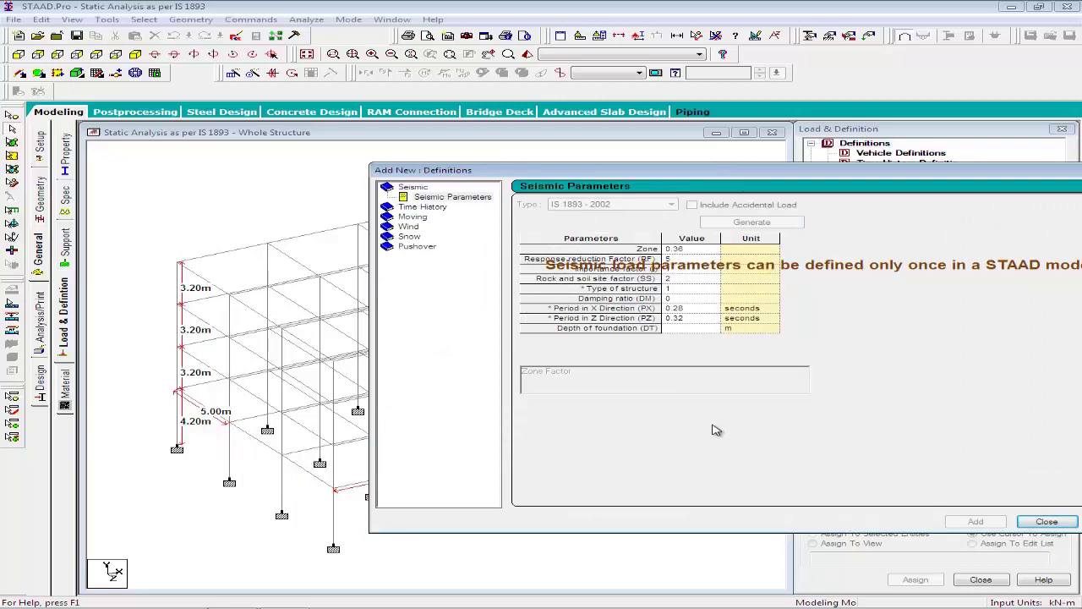
click(1046, 521)
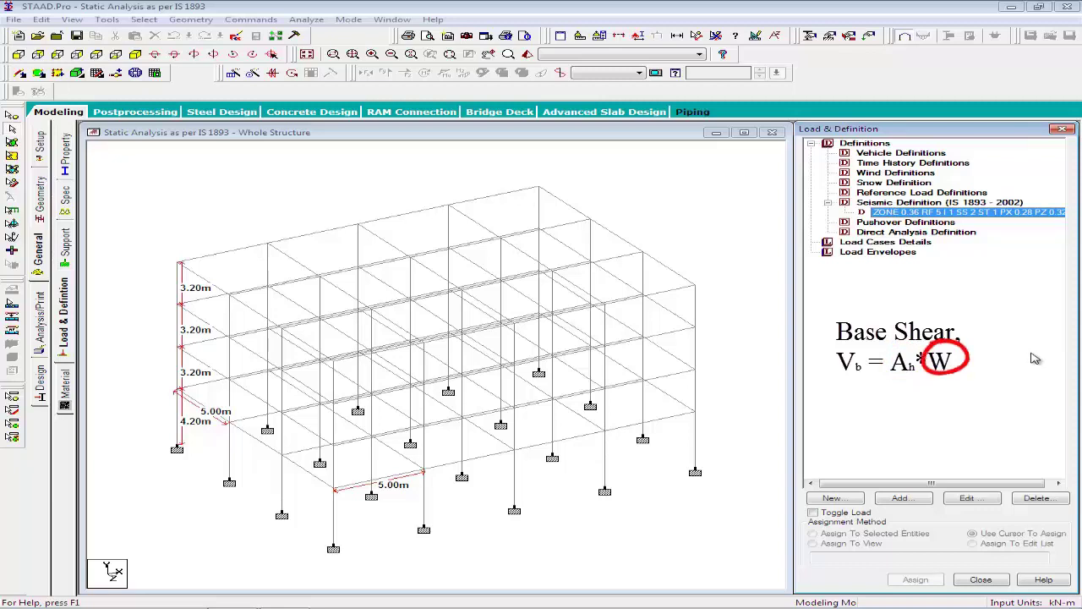
Add a 12 kN/m2 floor weight for heights Y 0 to 11.5 m.
click(900, 498)
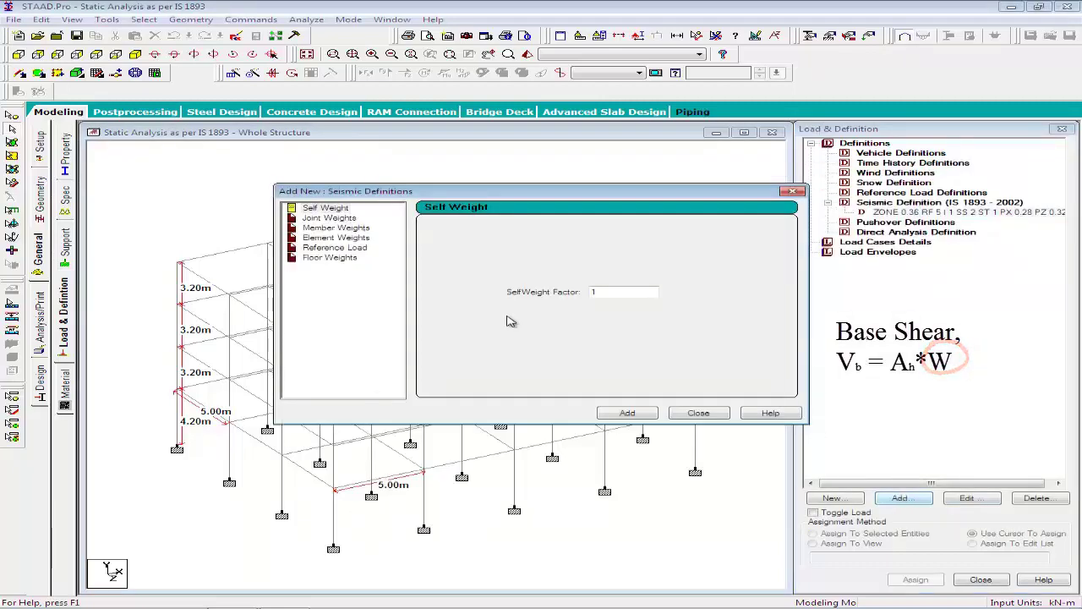
click(322, 258)
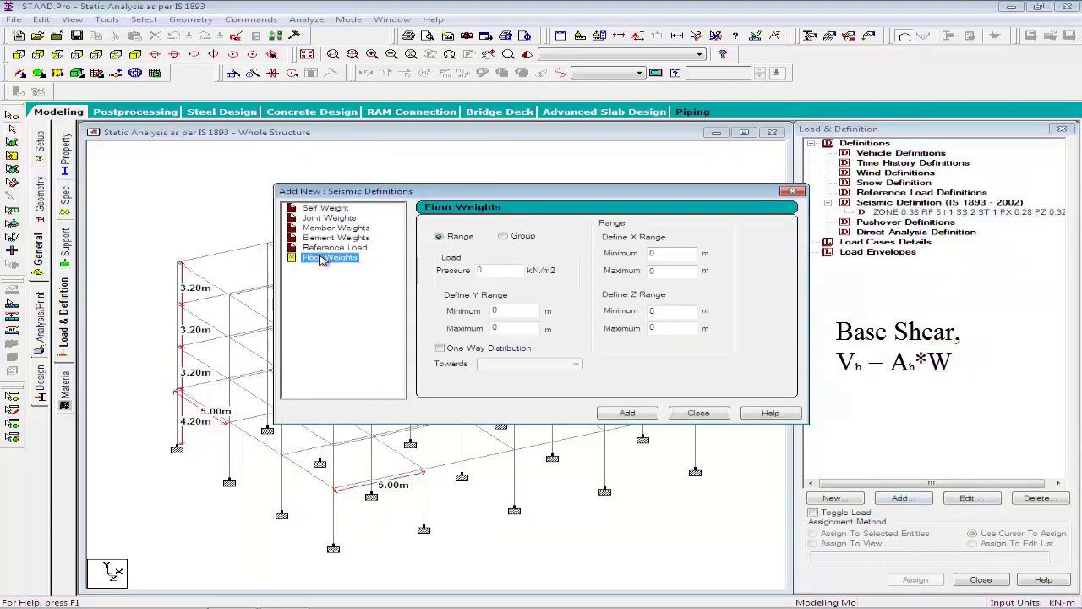
double_click(479, 270)
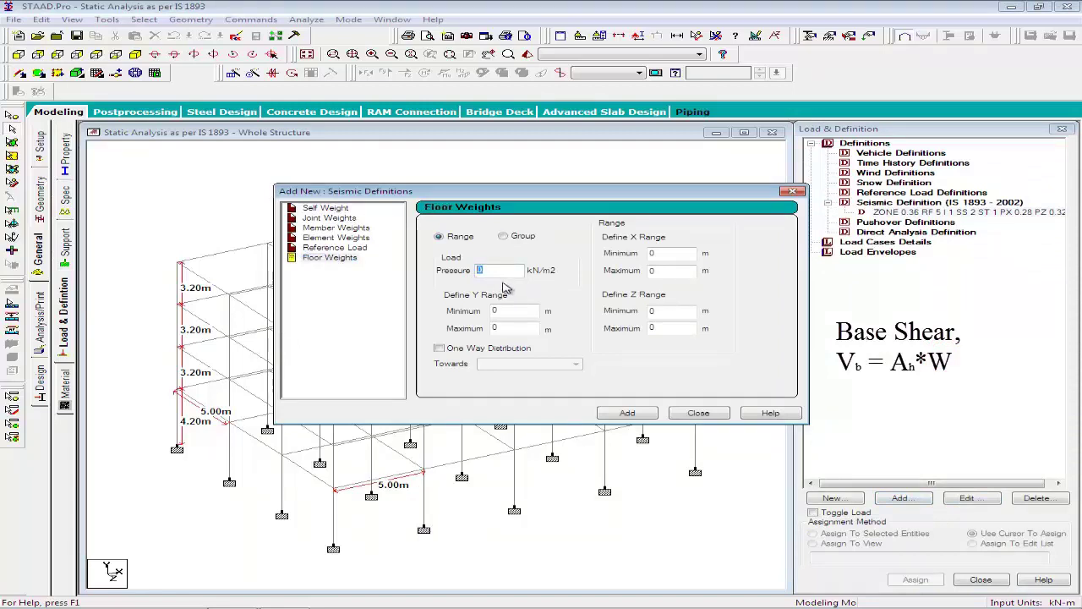
text(12)
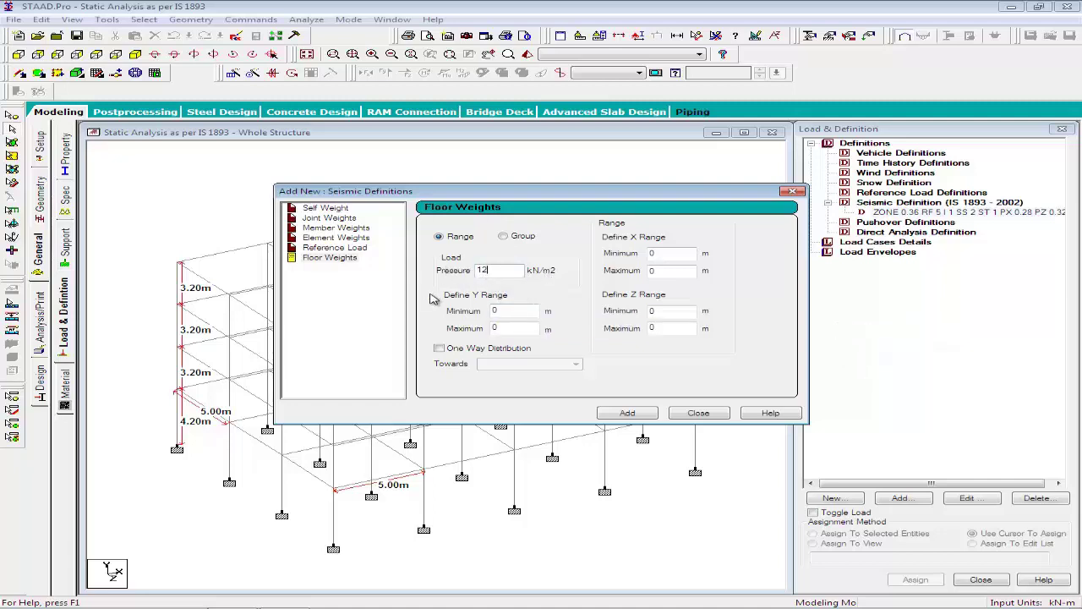
double_click(501, 329)
text(11.5)
click(697, 35)
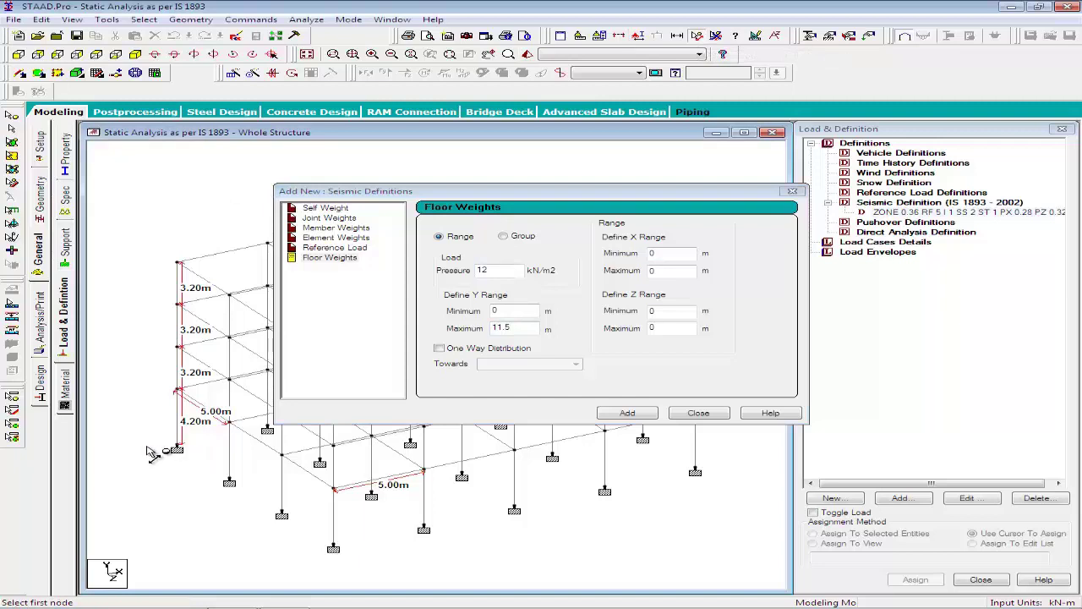
click(177, 445)
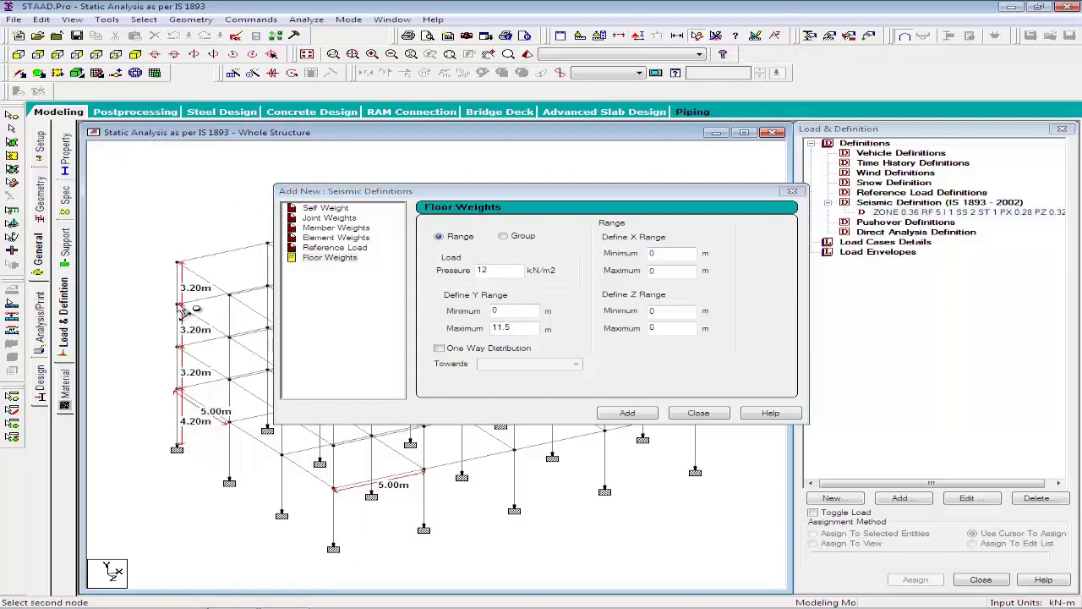
click(179, 305)
click(629, 414)
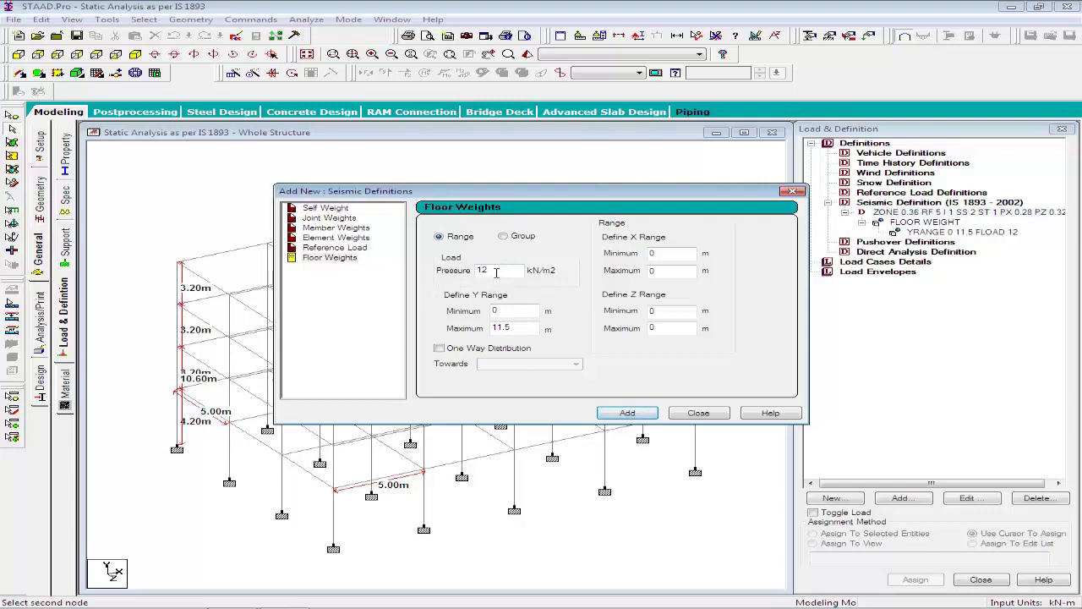
Add a 10 kN/m2 floor weight for heights Y 11.5 to 15 m.
drag(491, 271, 467, 279)
text(10)
double_click(495, 311)
text(11.5)
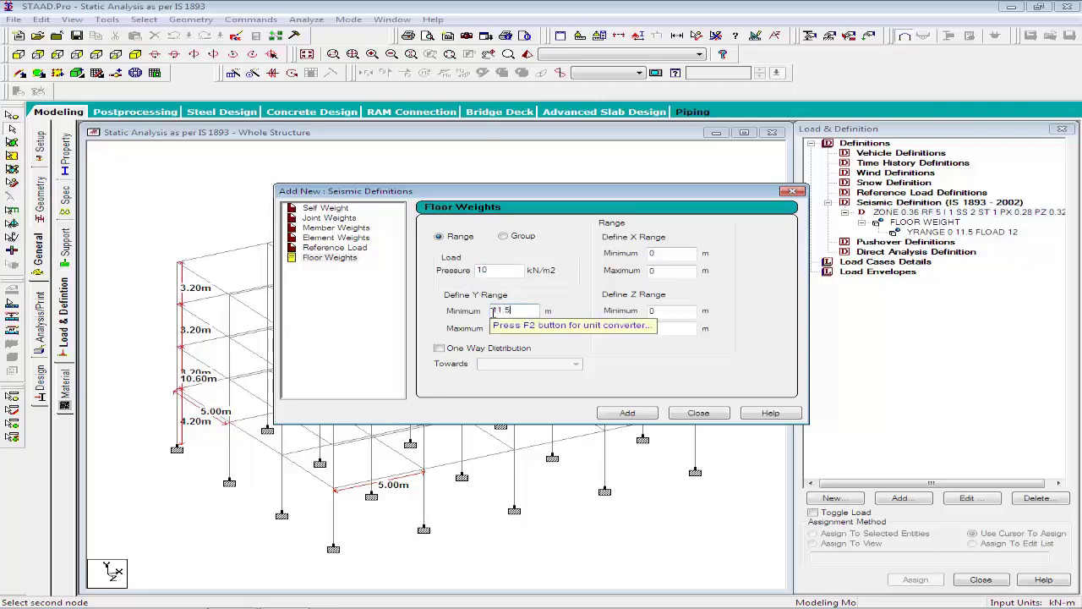
double_click(491, 329)
text(15)
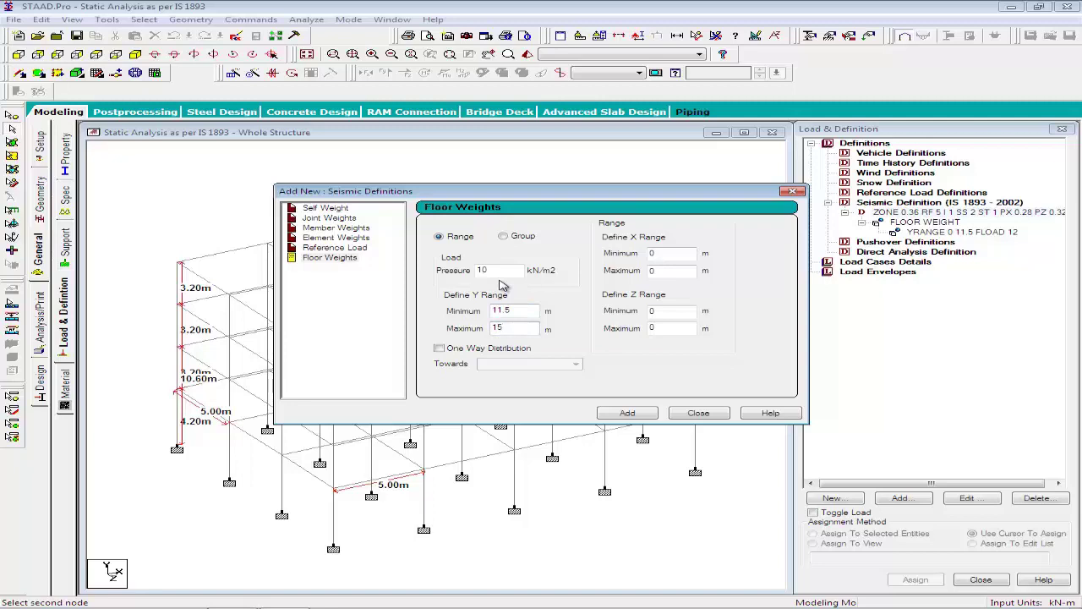
click(627, 412)
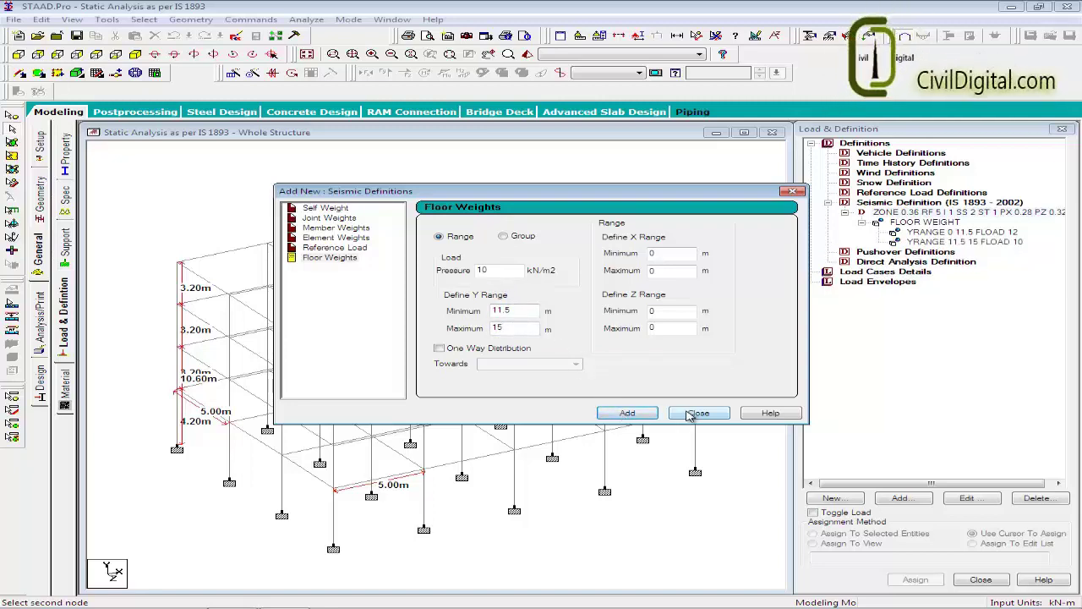
key(Tab)
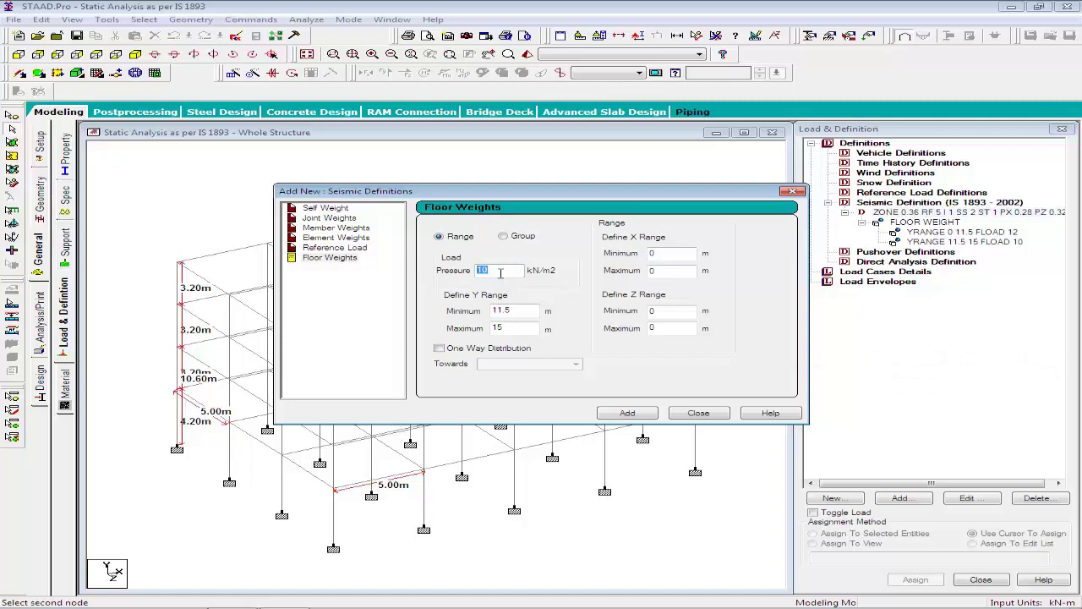
Add a third floor weight of 2 kN/m2 for Y 0 to 11.5 m, then close the window.
text(2)
drag(513, 309, 489, 310)
text(0)
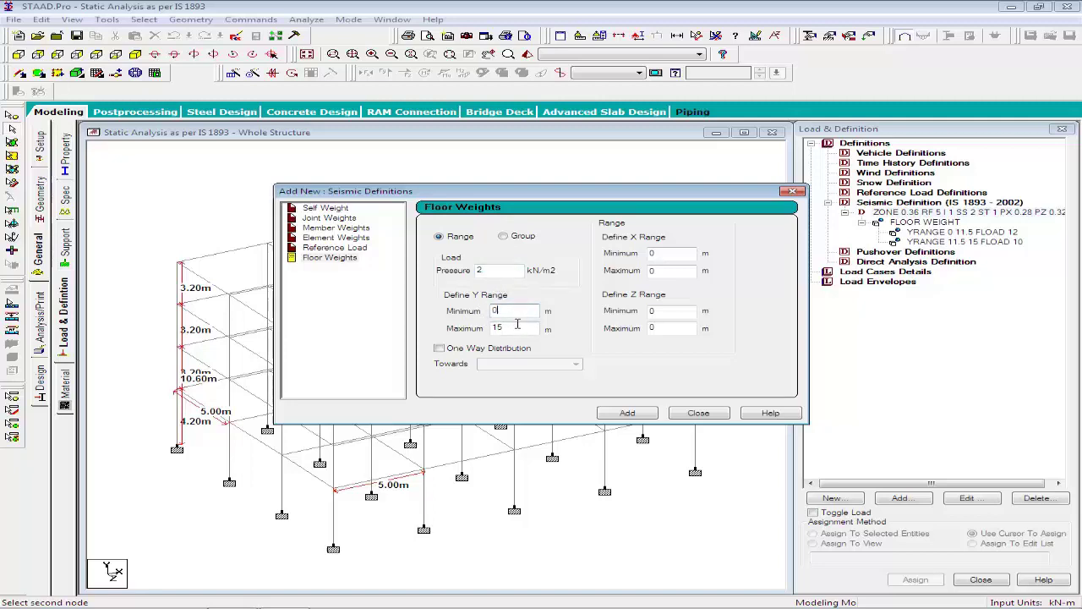
drag(512, 328, 463, 330)
text(11.)
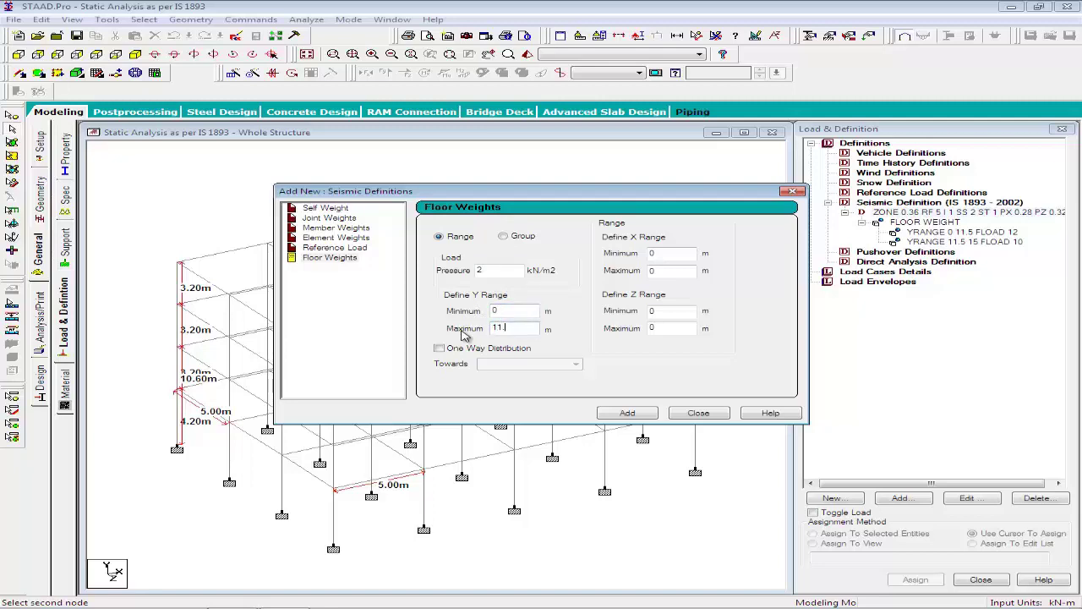
text(5)
click(628, 412)
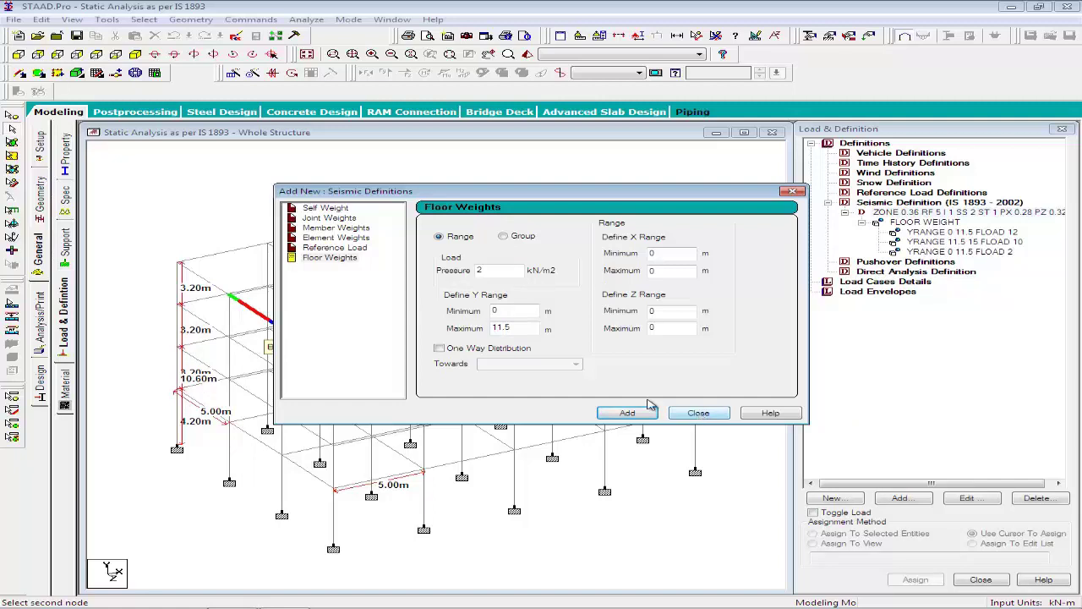
click(698, 413)
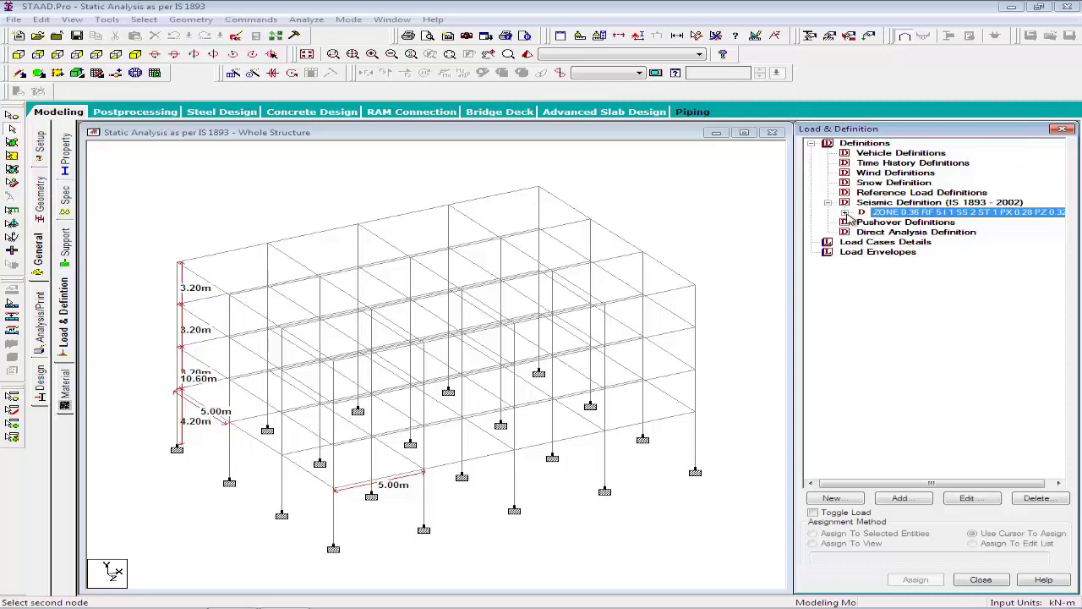
click(883, 243)
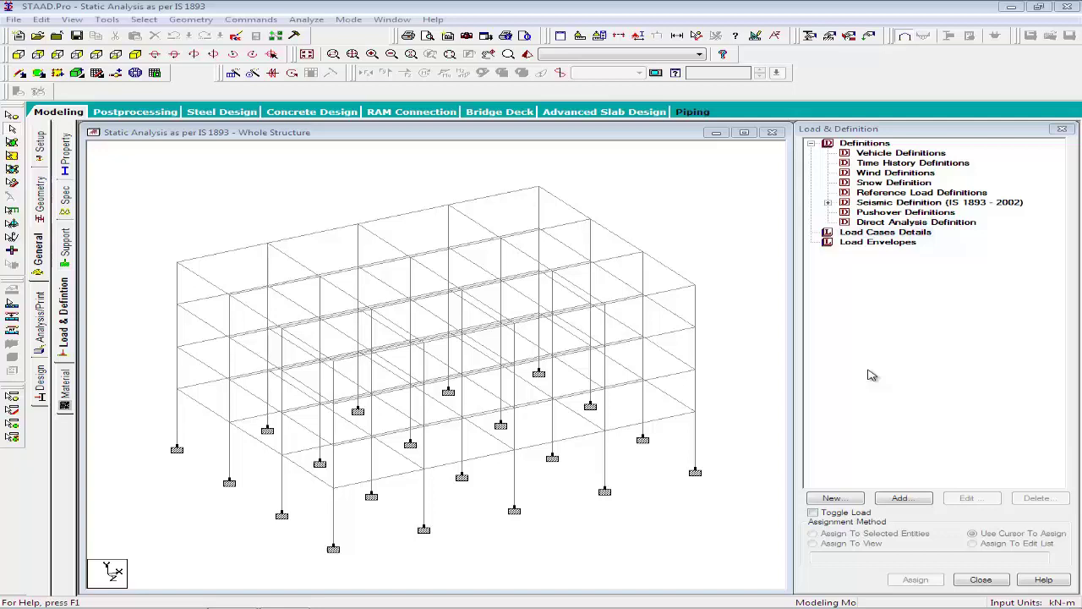
click(879, 235)
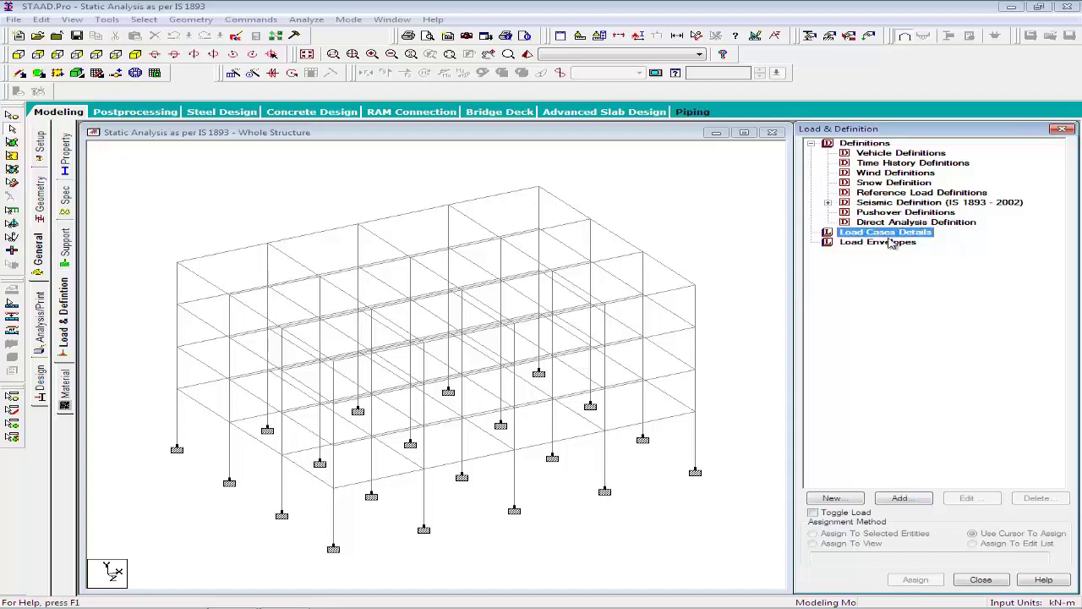
Create LOAD CASE 1 +X with Seismic loading type.
click(902, 499)
click(489, 286)
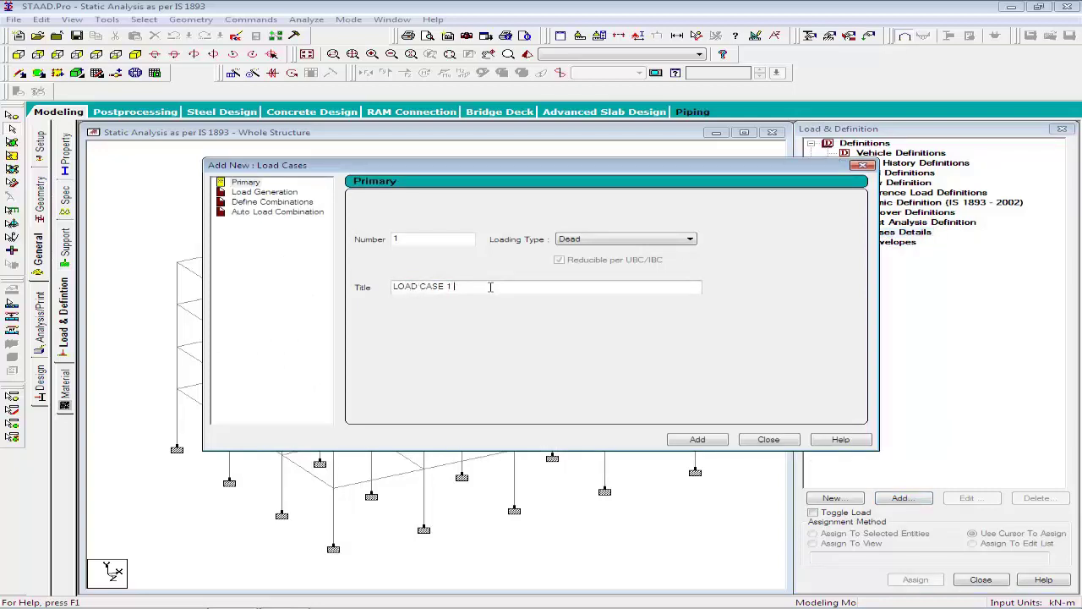
text(+X)
click(606, 241)
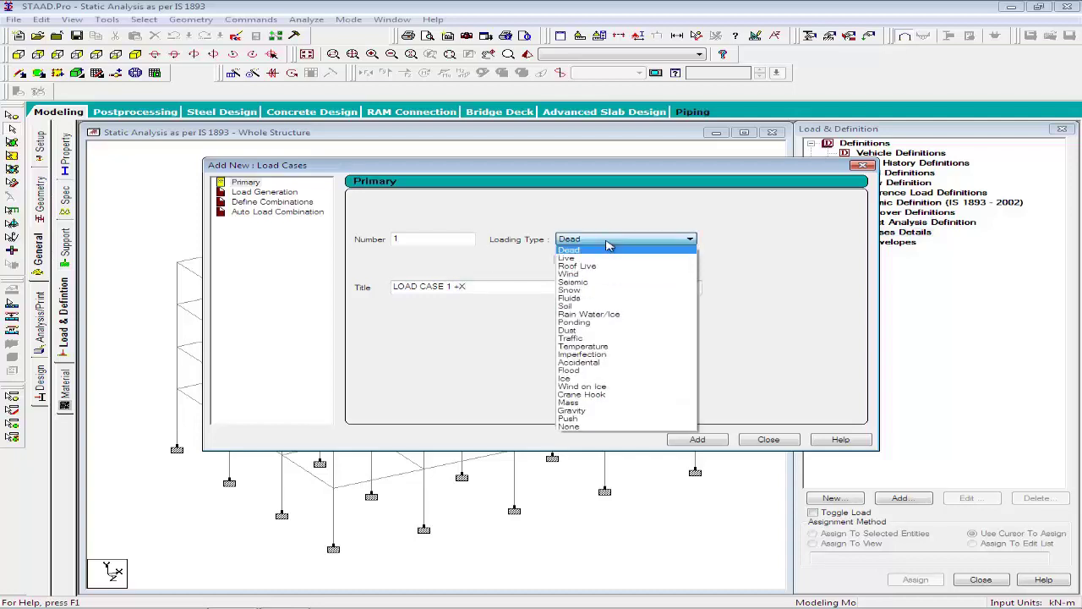
click(606, 283)
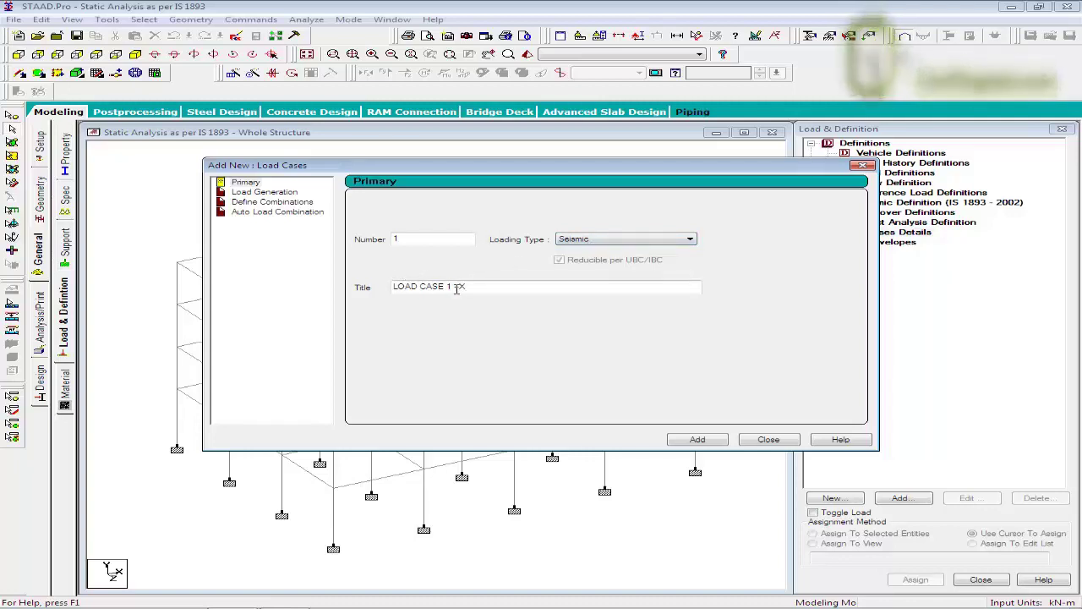
click(702, 441)
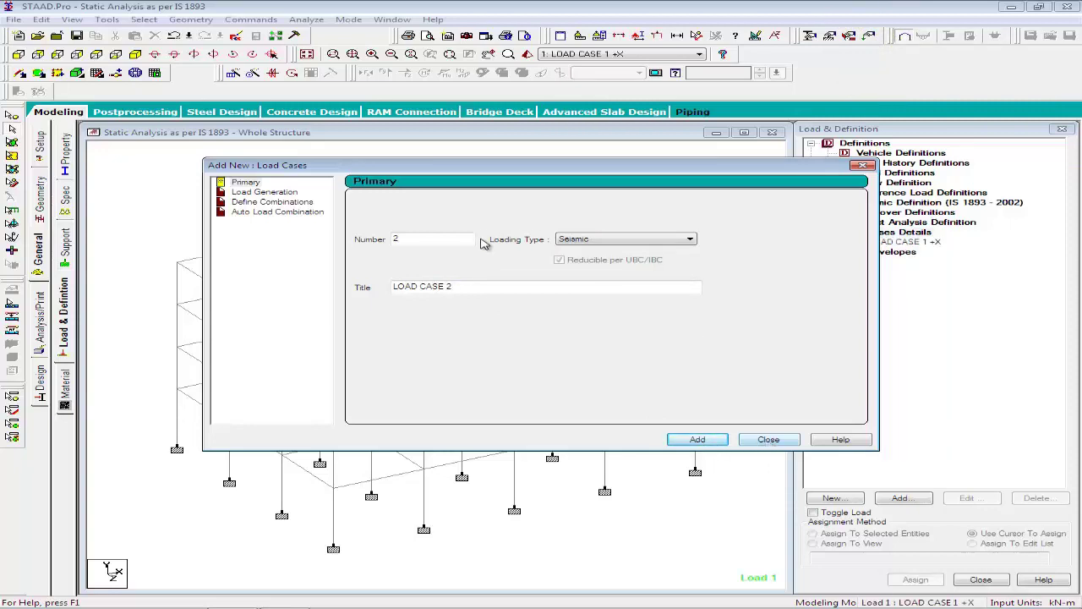
Create the seismic LOAD CASE 2 +Z and close the load cases window.
click(478, 288)
text(Z)
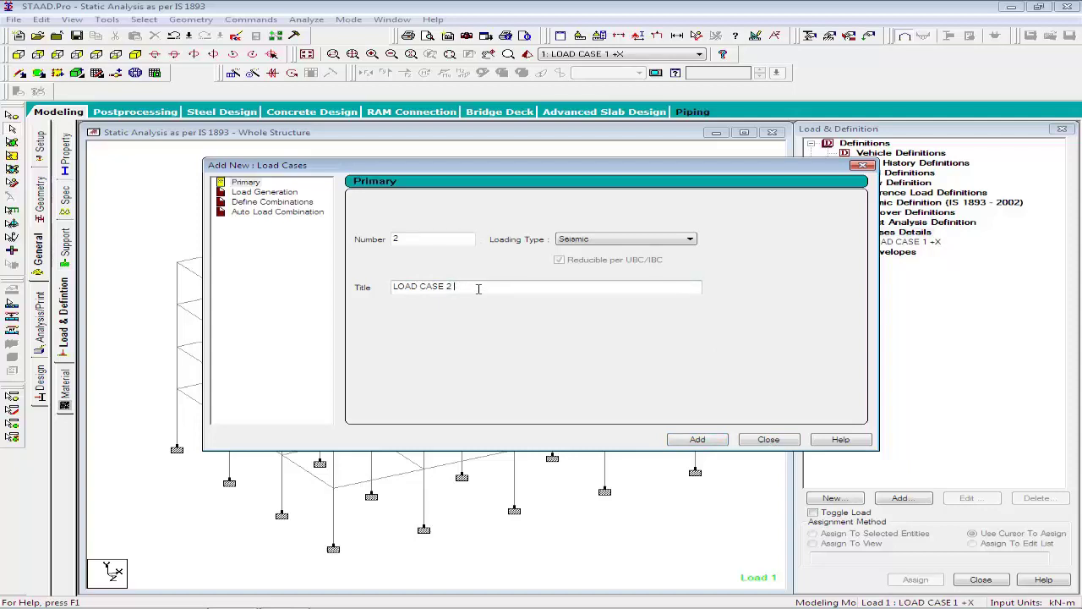
key(BackSpace)
text(+Z)
click(653, 245)
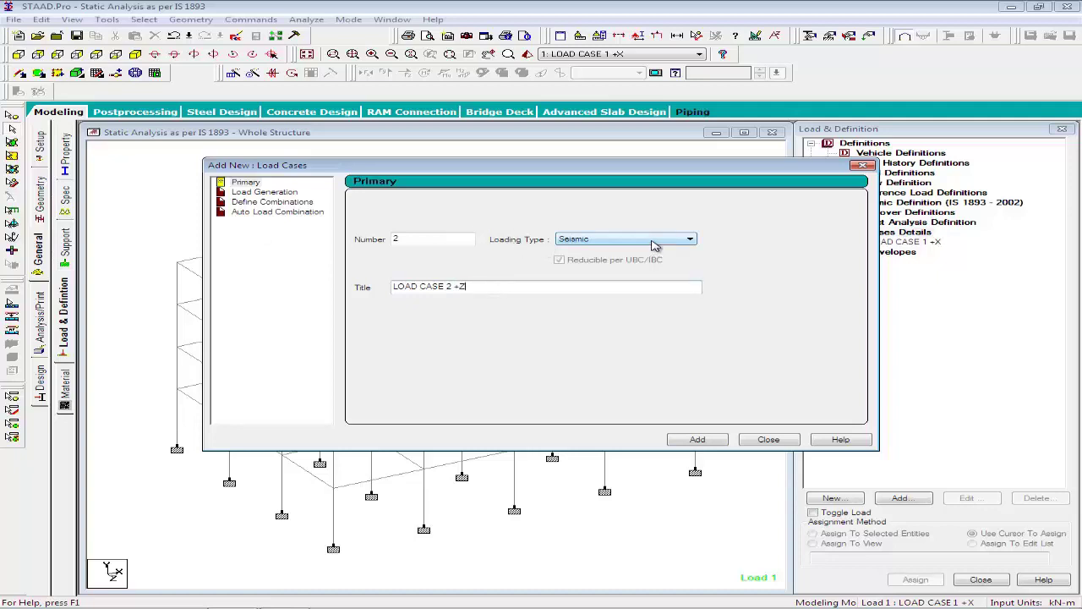
click(694, 438)
click(786, 440)
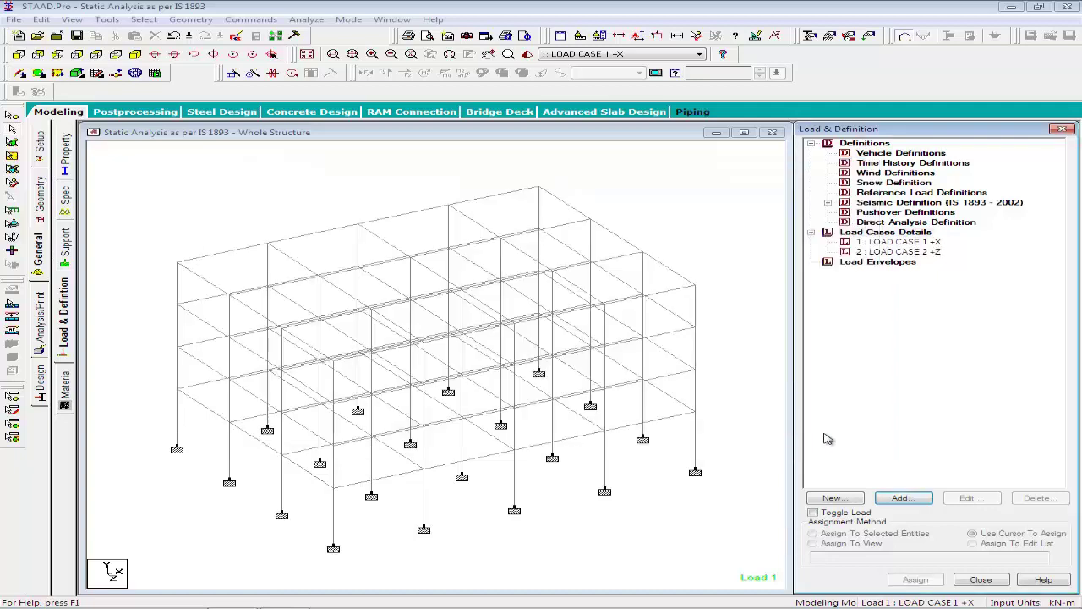
Add an X-direction seismic load with factor 1 to load case 1.
click(884, 243)
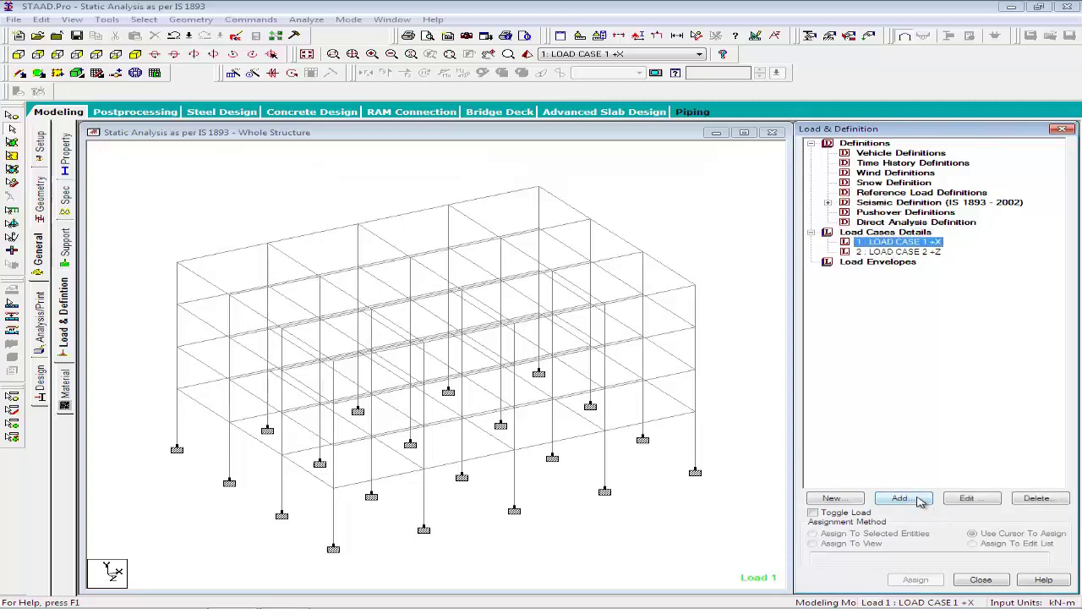
click(901, 498)
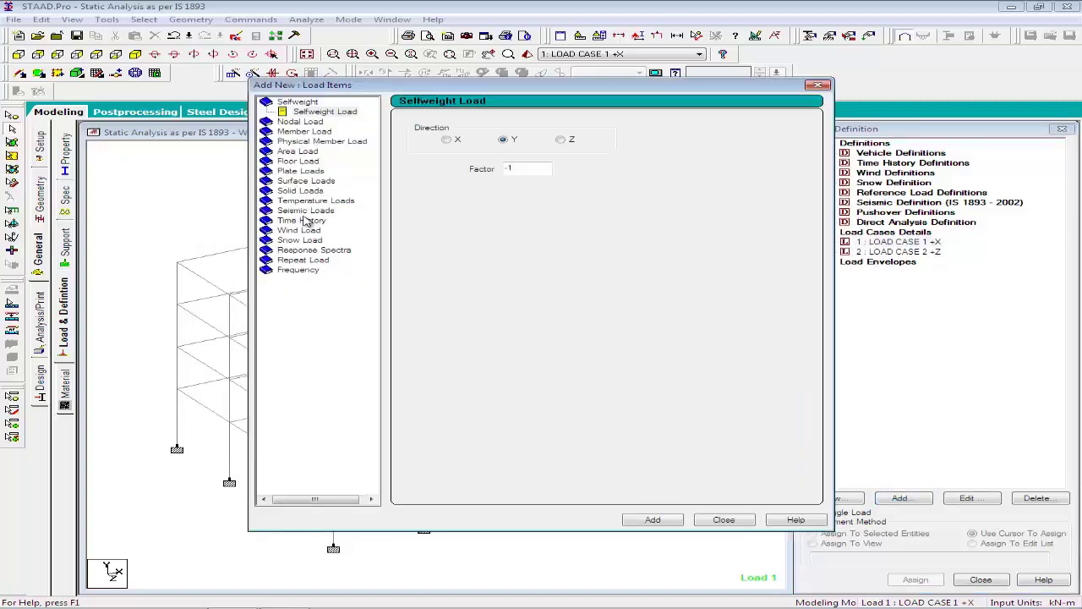
click(307, 210)
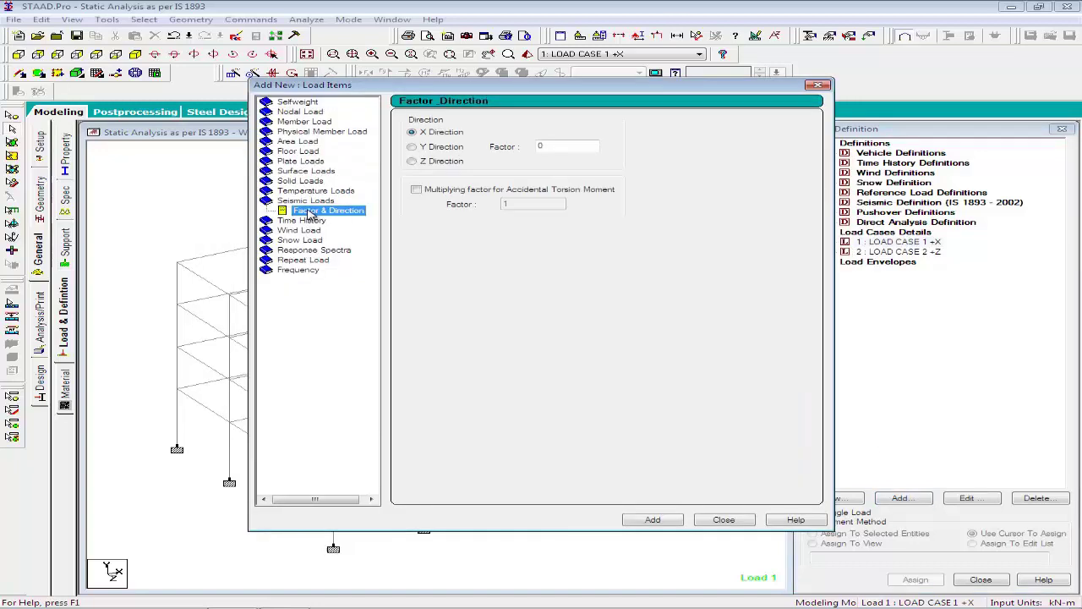
click(428, 136)
double_click(544, 145)
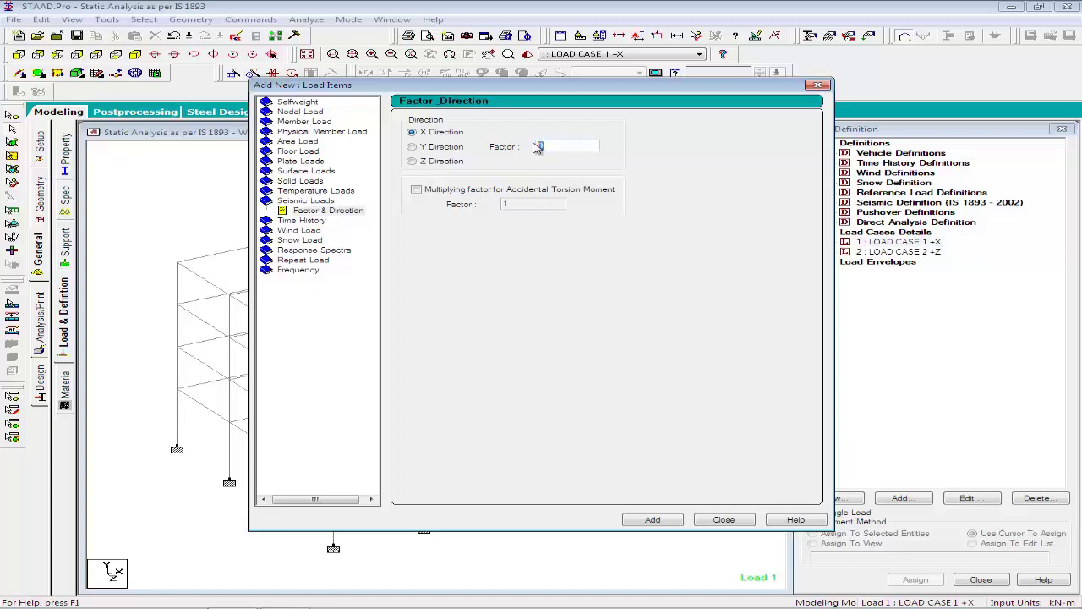
text(1)
click(653, 519)
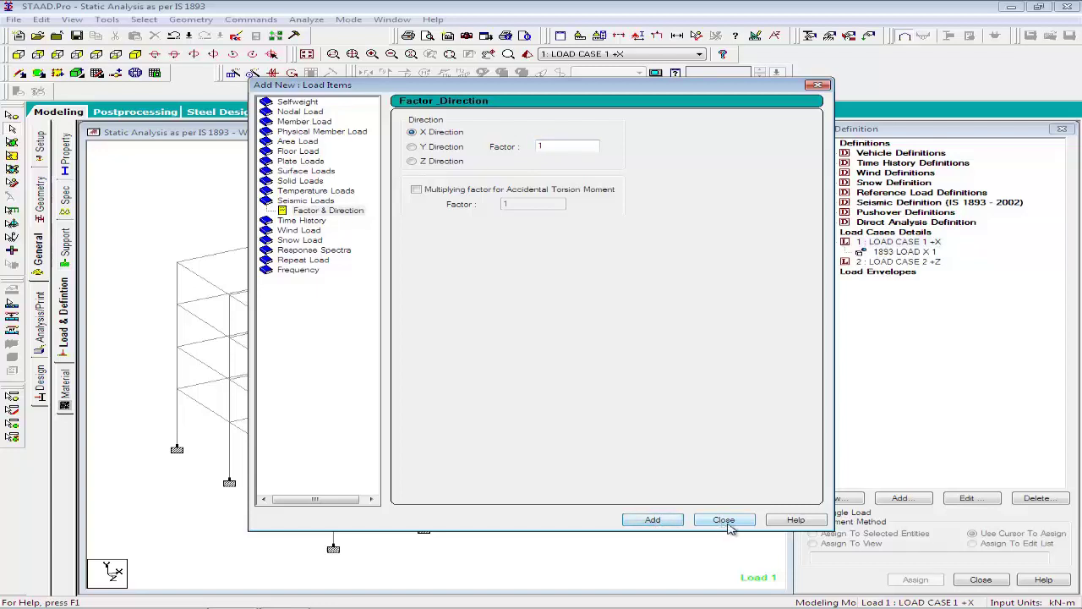
click(724, 520)
Add a Z-direction seismic load with factor 1 to load case 2.
click(895, 261)
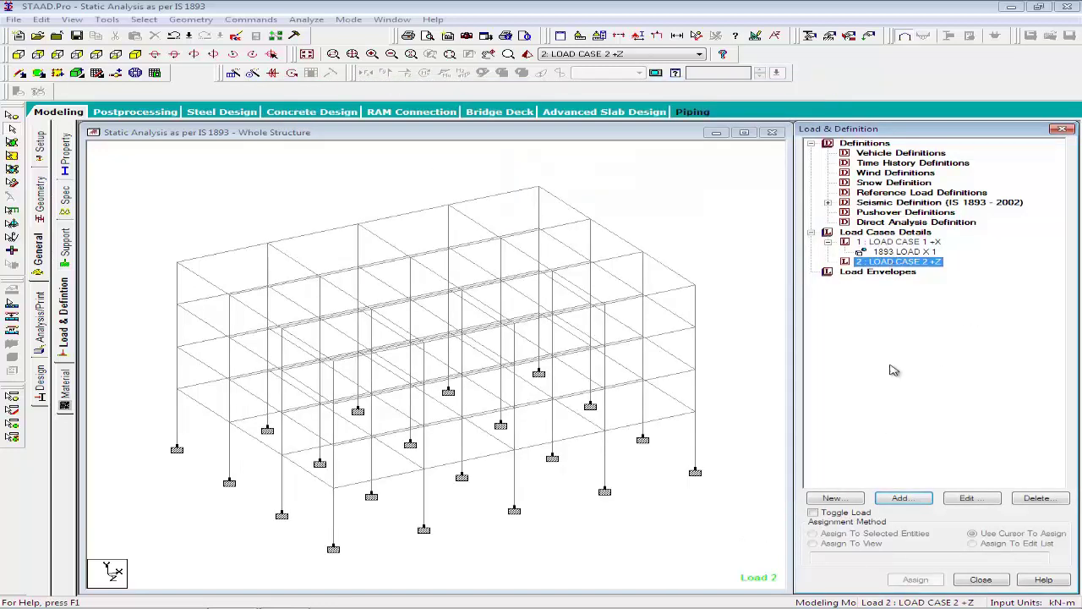
click(901, 497)
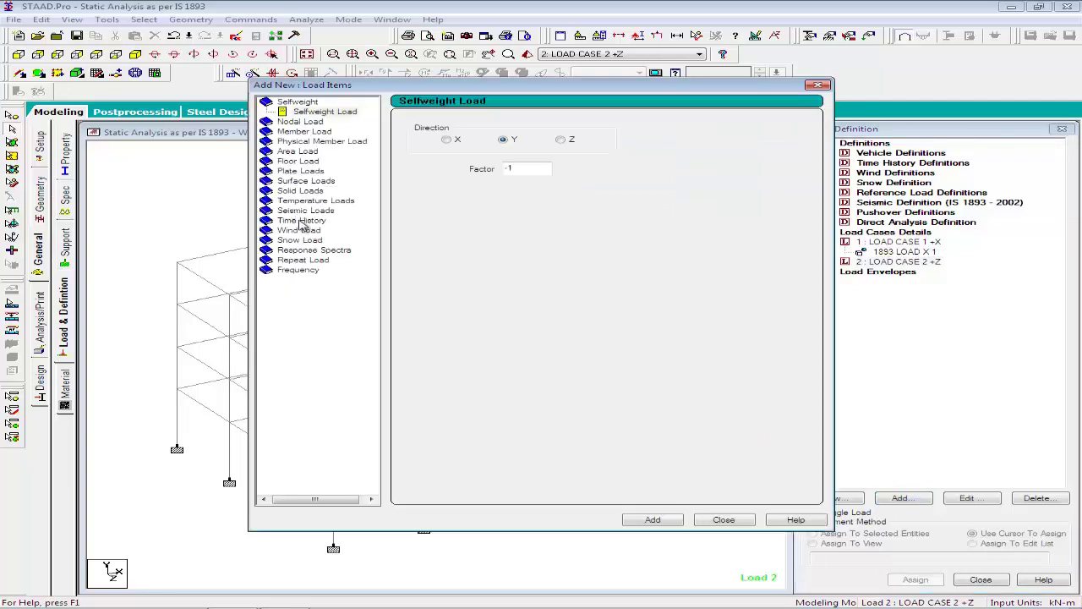
click(303, 211)
click(433, 161)
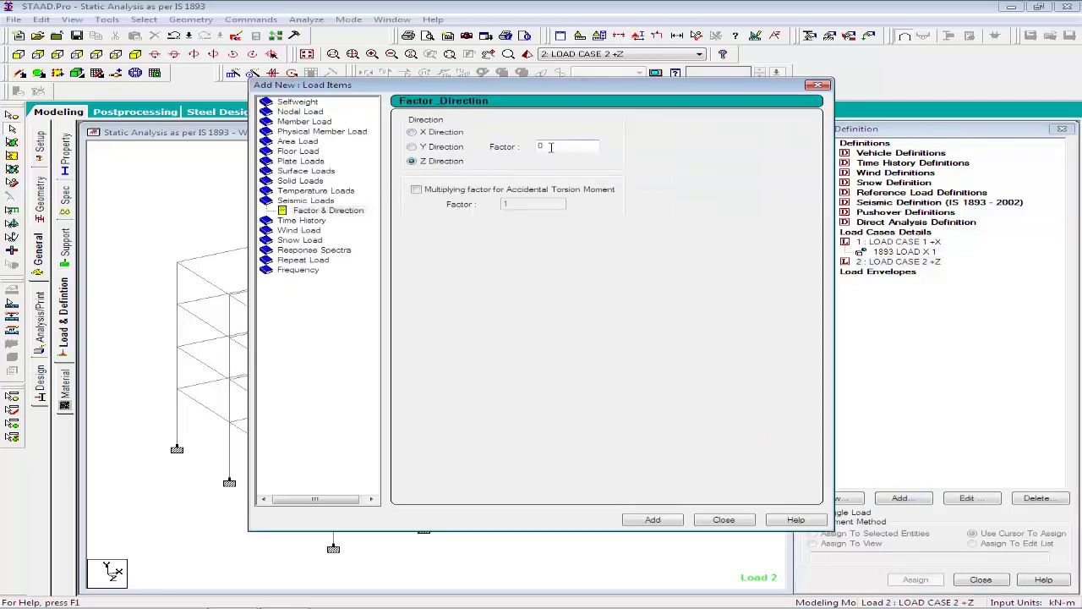
drag(549, 148, 524, 152)
text(1)
key(Return)
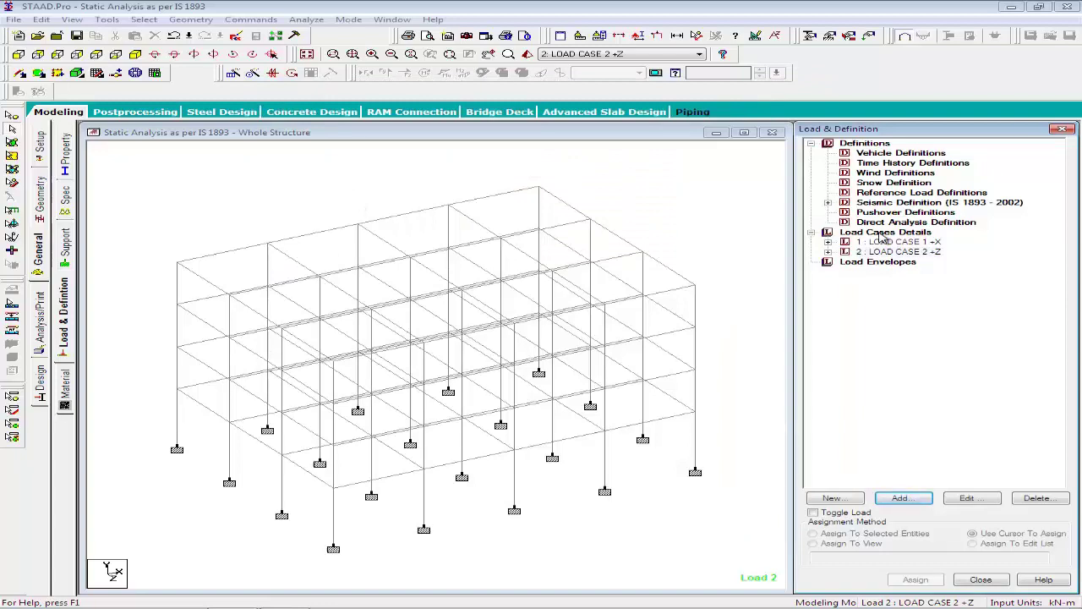
Create LOAD CASE 3 DEAD with the Dead loading type.
double_click(879, 233)
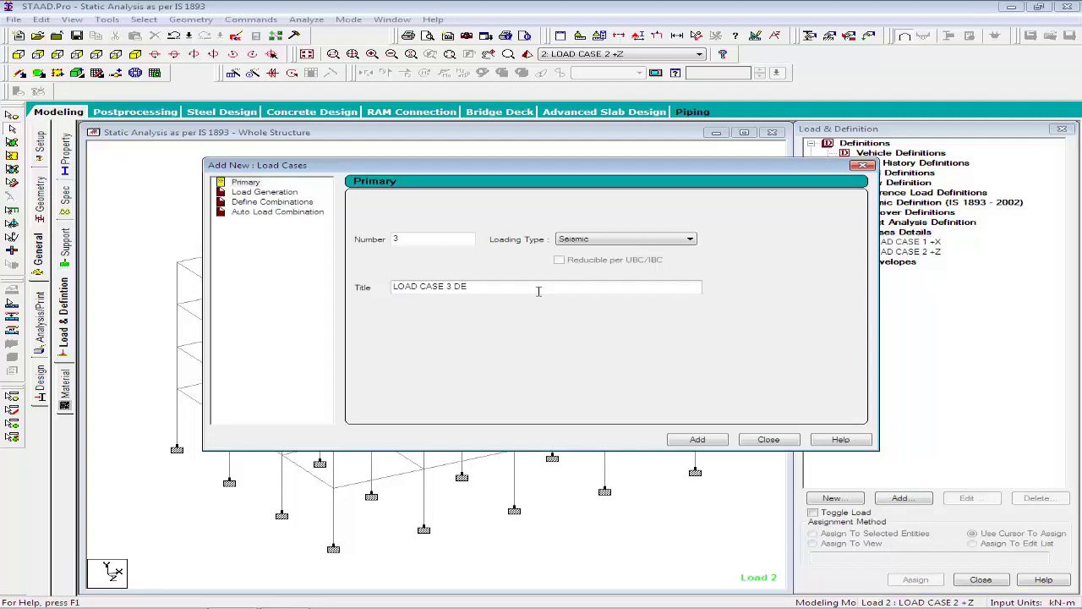
text(DEAD)
click(688, 239)
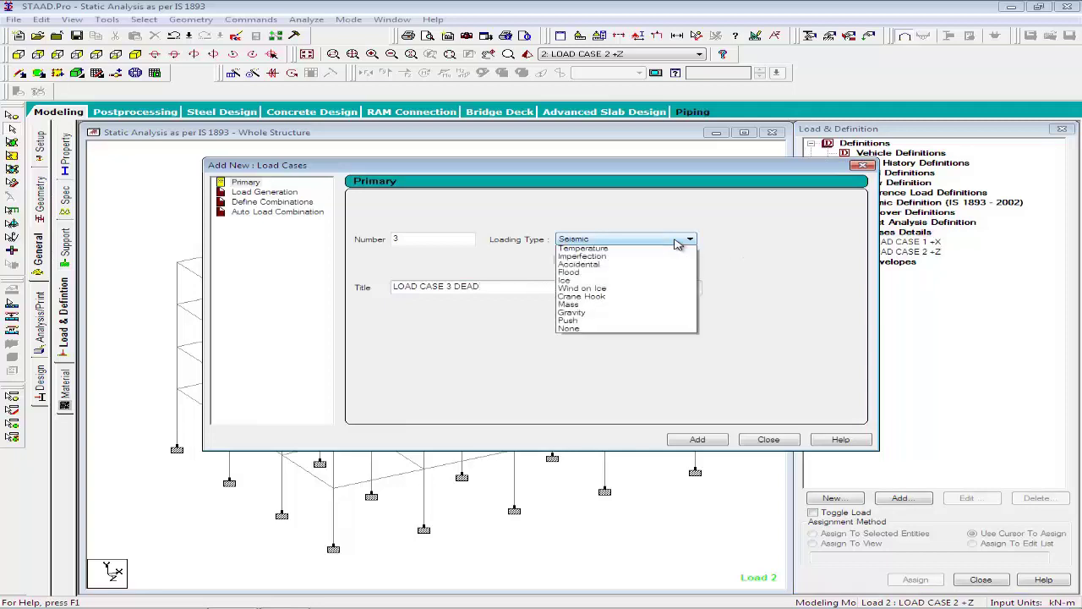
click(664, 251)
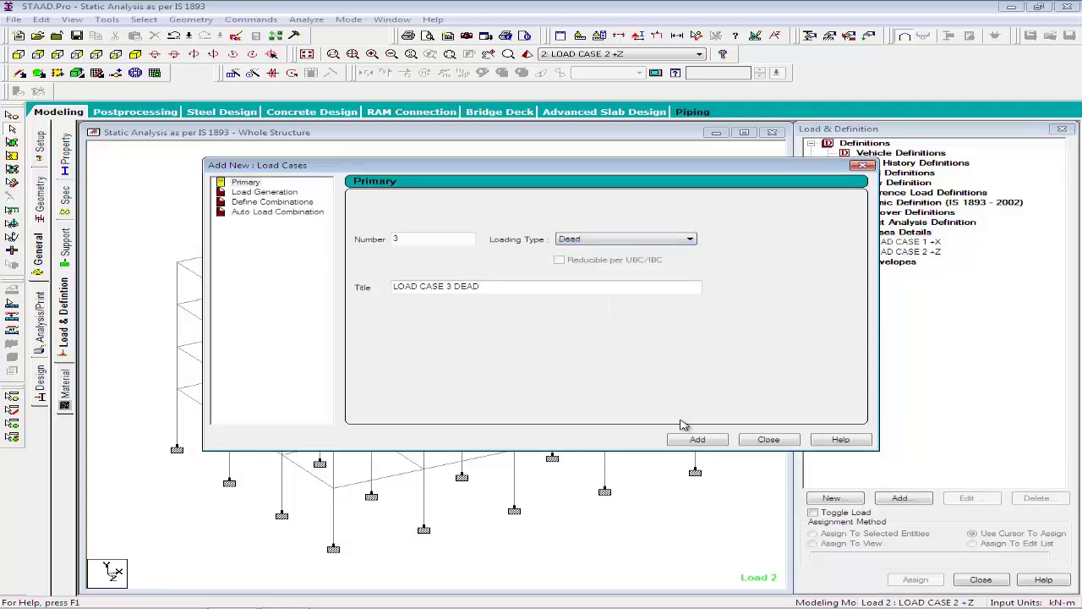
click(697, 439)
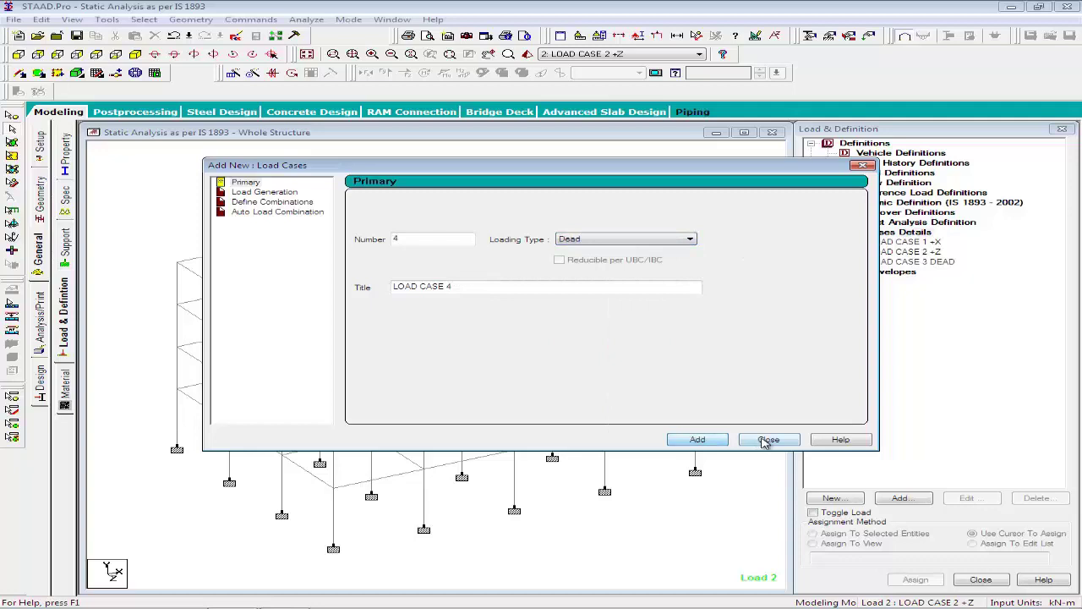
Create LOAD CASE 4 LIVE with the Live loading type.
click(604, 241)
click(575, 262)
click(486, 285)
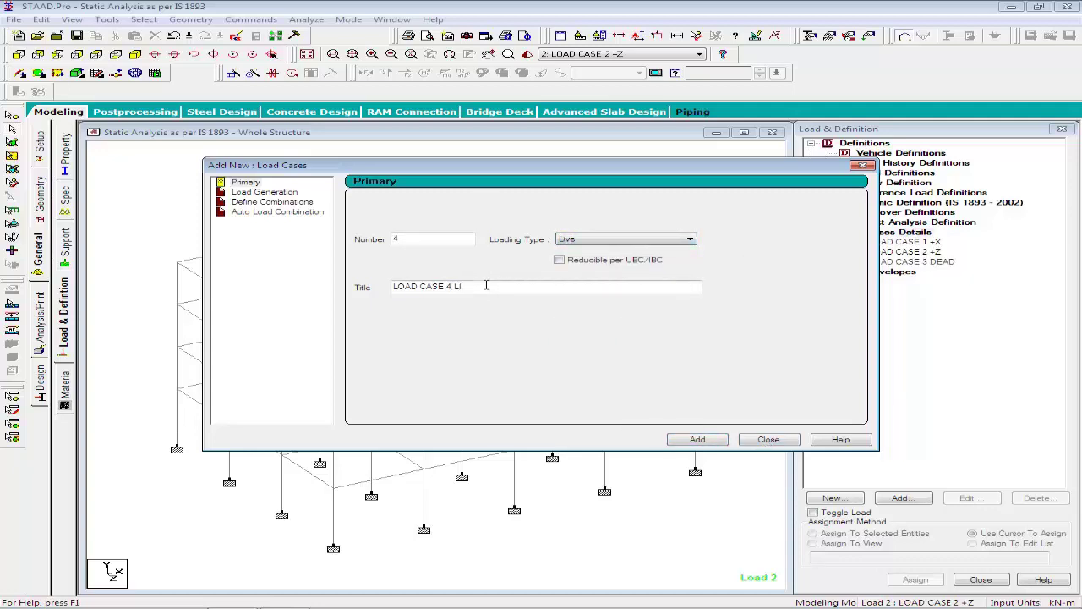
click(698, 440)
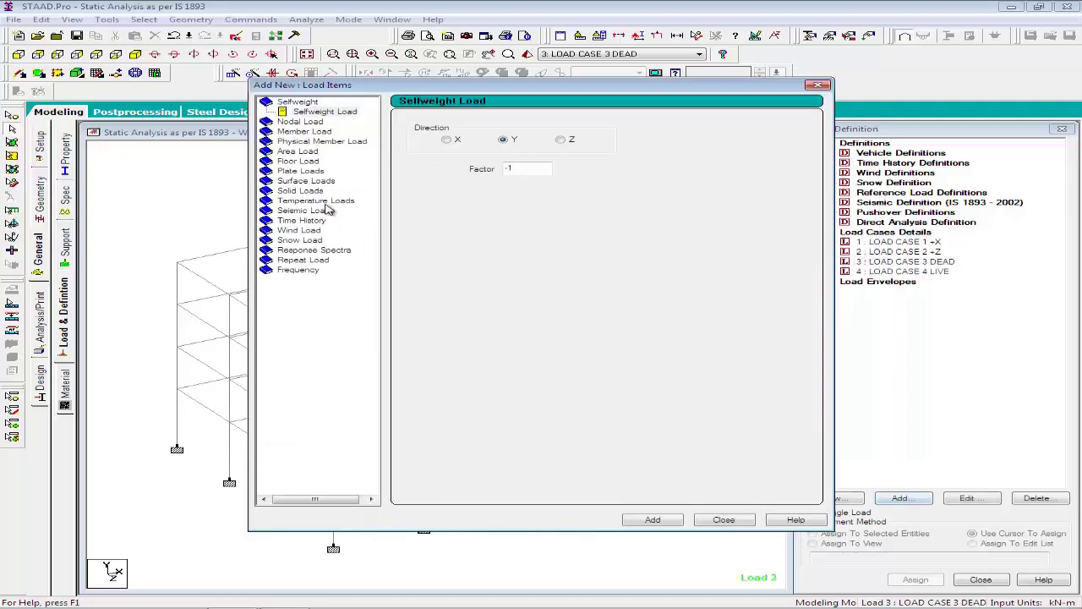
Add a -12 kN/m2 floor load over Y 0 to 11 m to LOAD CASE 3 DEAD.
click(299, 161)
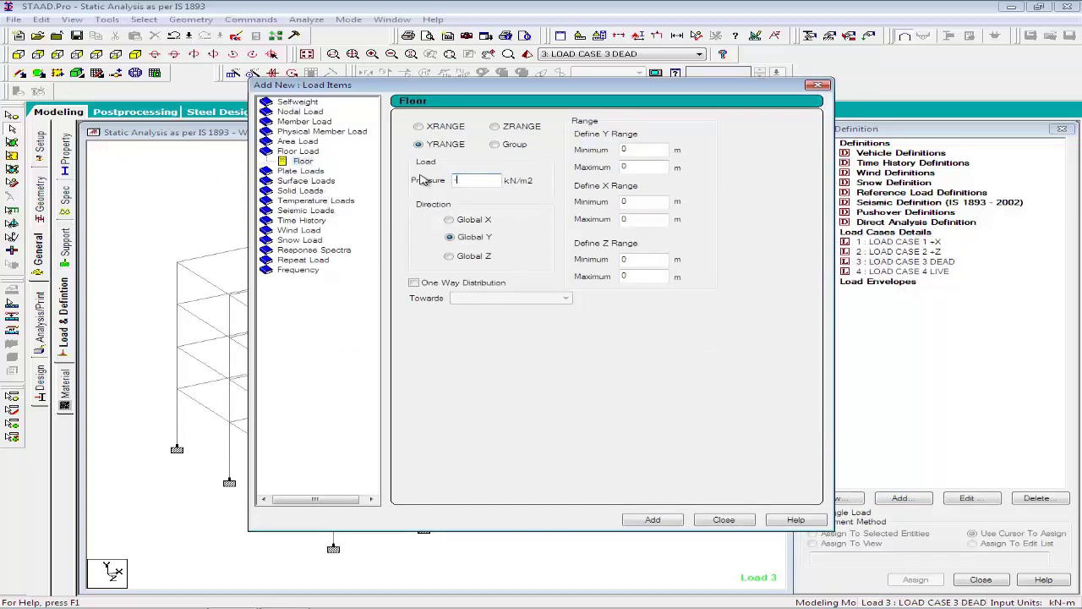
double_click(662, 169)
text(11)
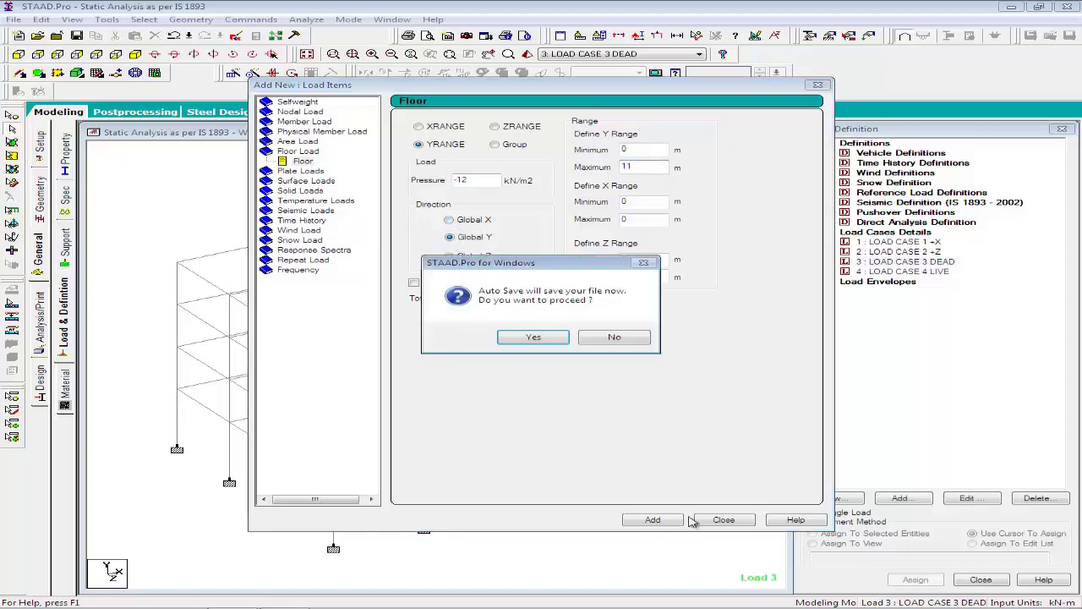
key(Return)
Add a -10 kN/m2 floor load over Y 11.5 to 15 m.
text(-10)
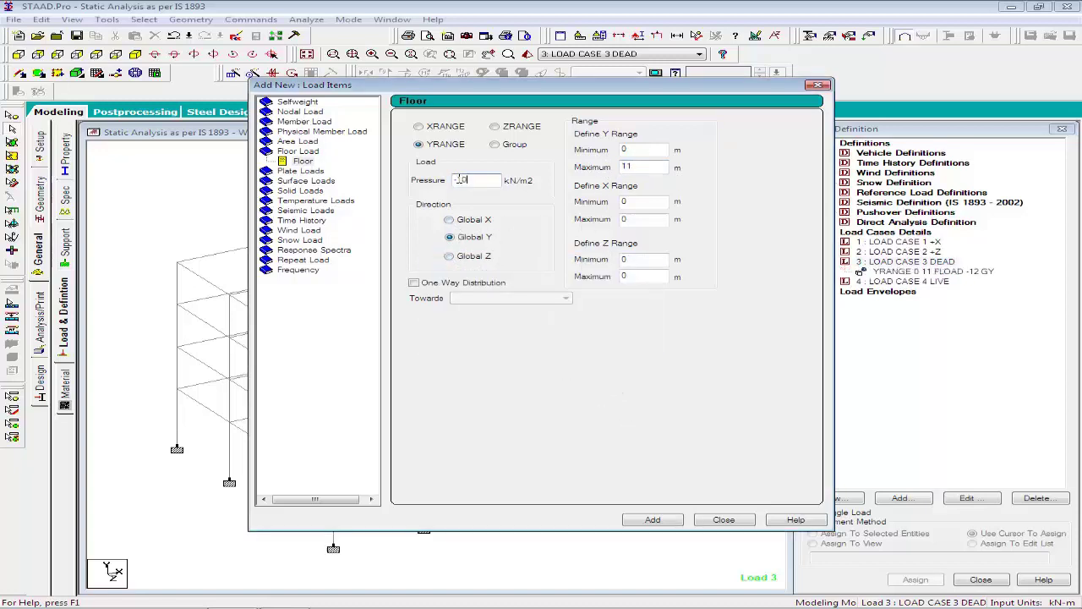
double_click(624, 150)
text(11.5)
double_click(607, 166)
click(638, 520)
click(918, 499)
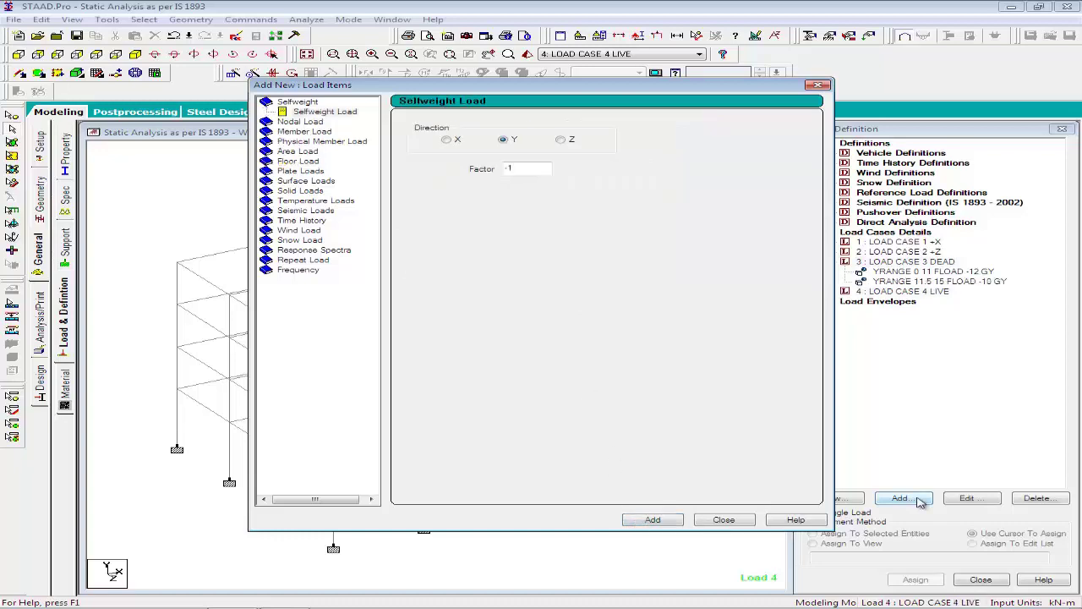
Add a -4 kN/m2 floor load over Y 0 to 11 m to LOAD CASE 4 LIVE.
click(307, 210)
click(308, 153)
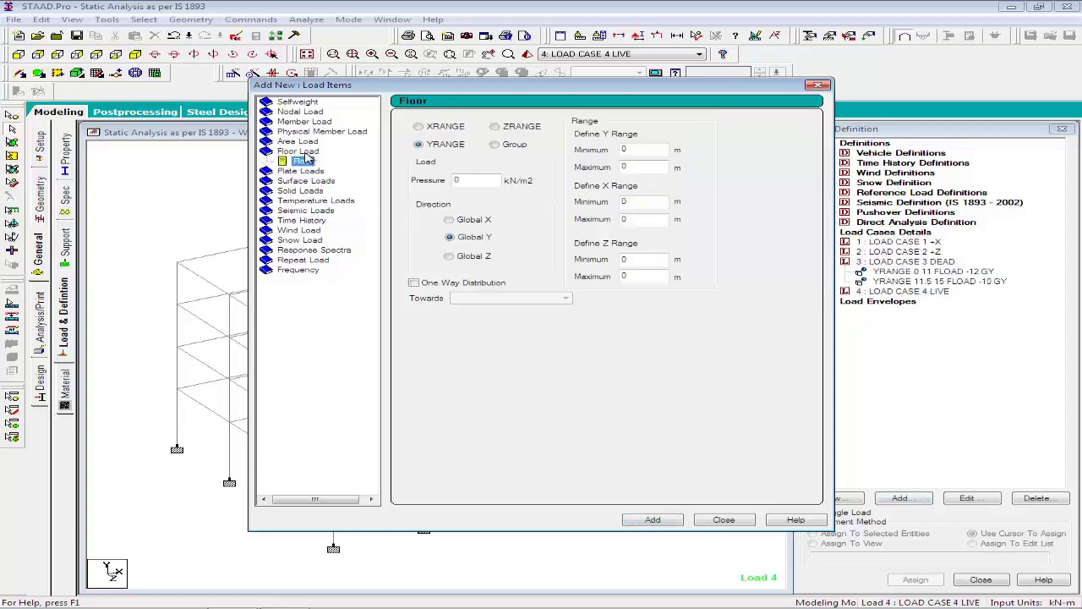
double_click(469, 178)
text(4)
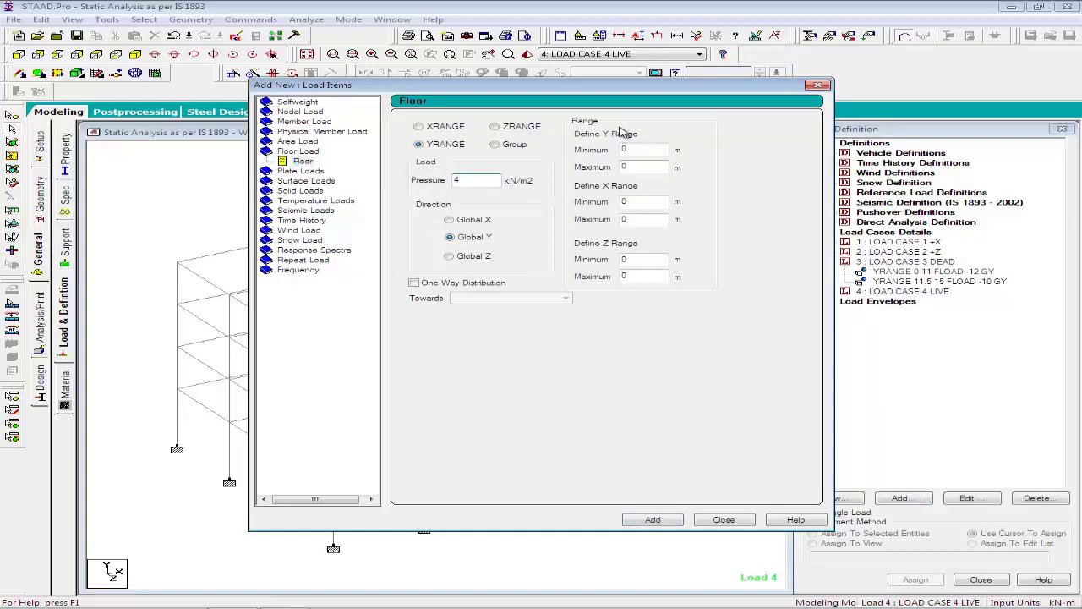
double_click(633, 167)
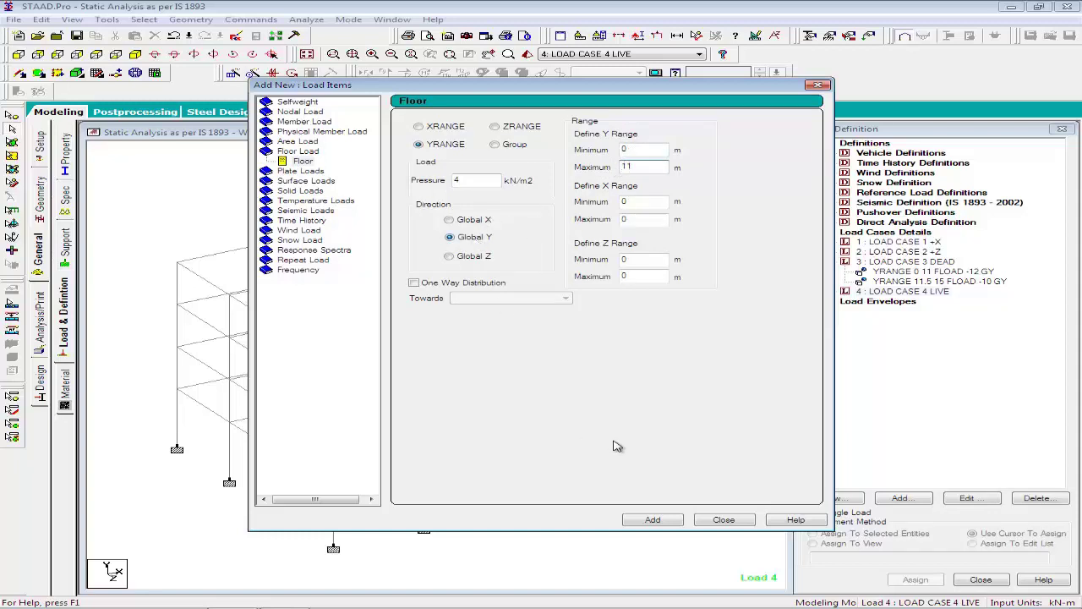
click(653, 520)
Add a -1.5 kN/m2 floor load over Y 11.5 to 15 m.
double_click(456, 180)
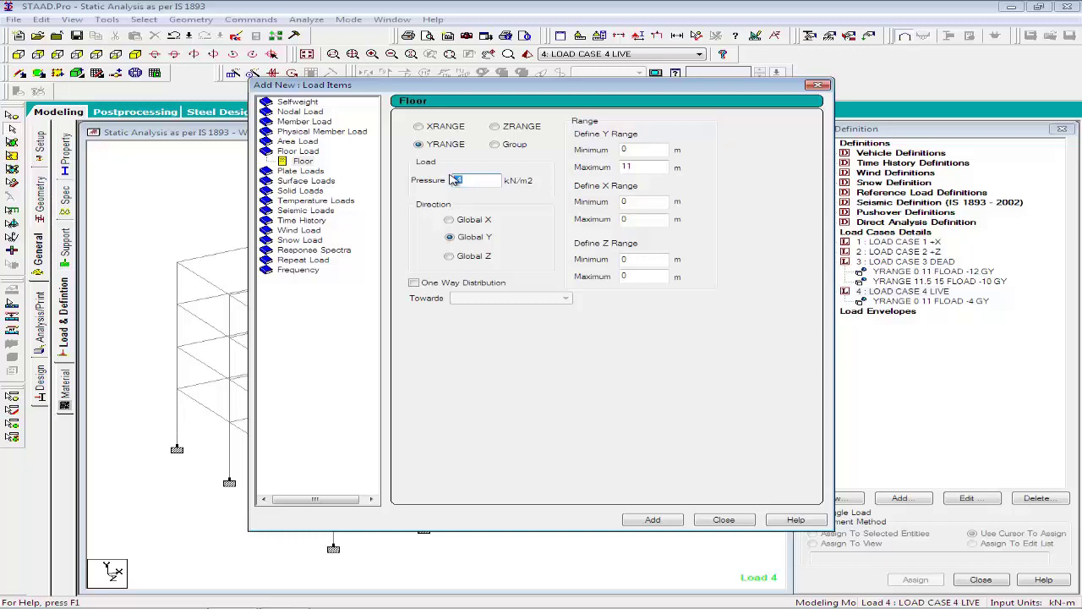
double_click(629, 149)
text(11.5)
double_click(627, 167)
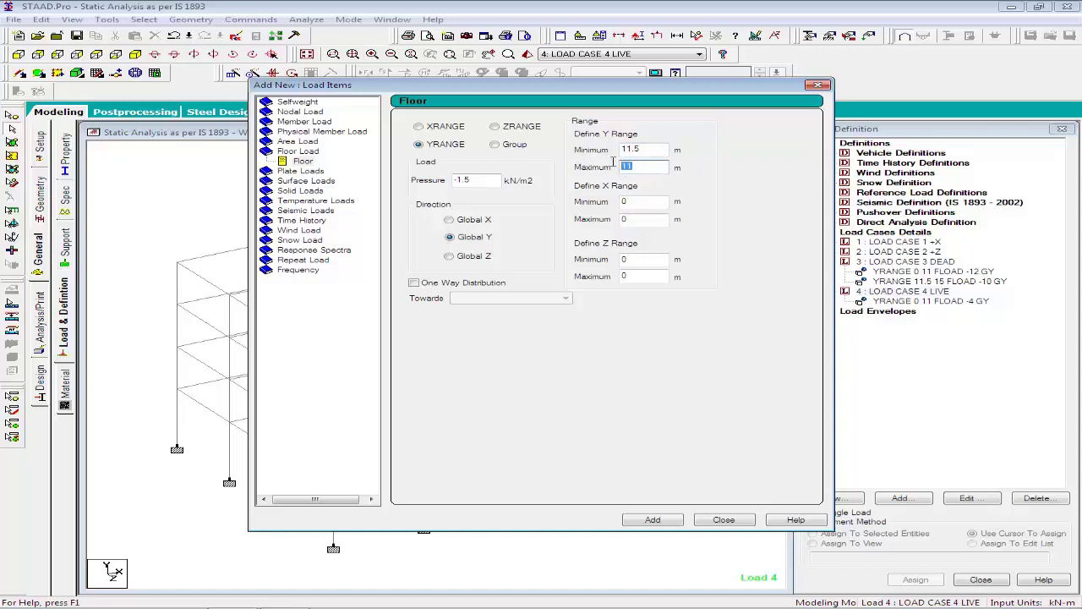
text(15)
click(653, 520)
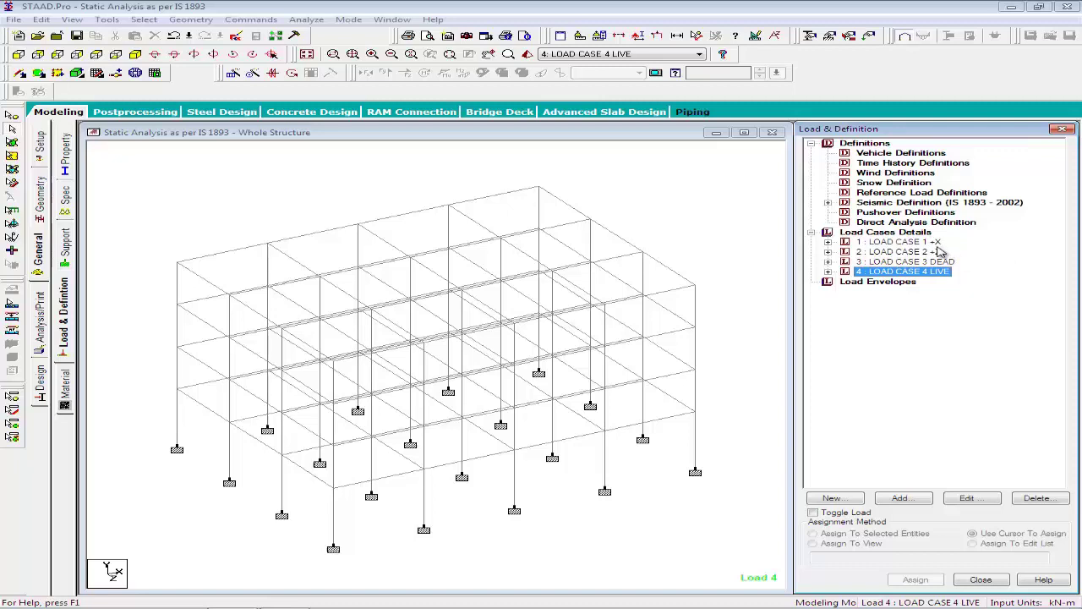
Insert PERFORM ANALYSIS PRINT LOAD DATA and a CHANGE command after the first seismic load case.
click(41, 331)
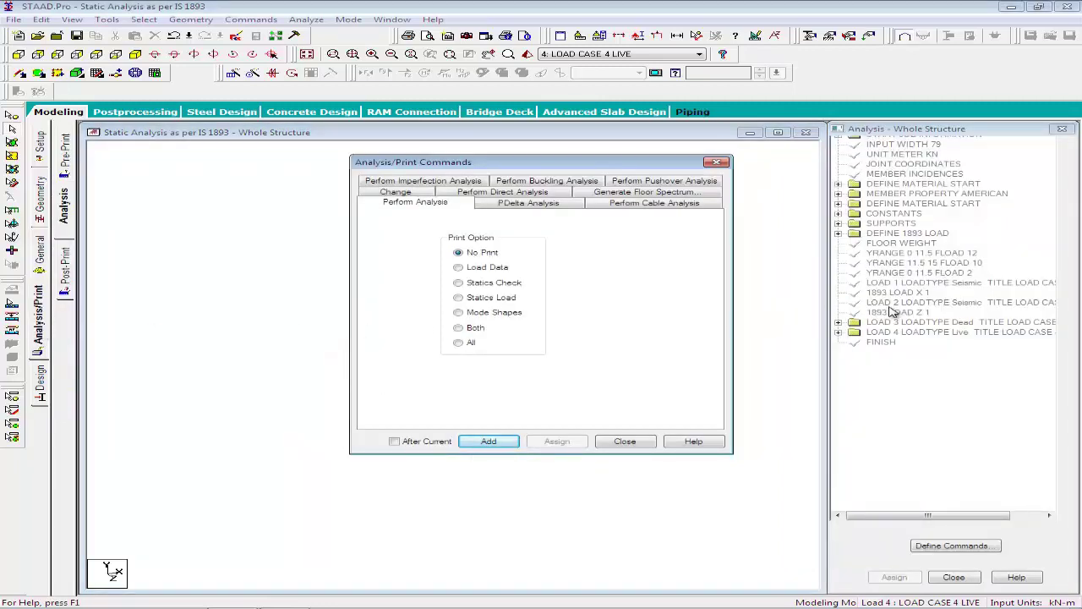
click(623, 440)
right_click(926, 308)
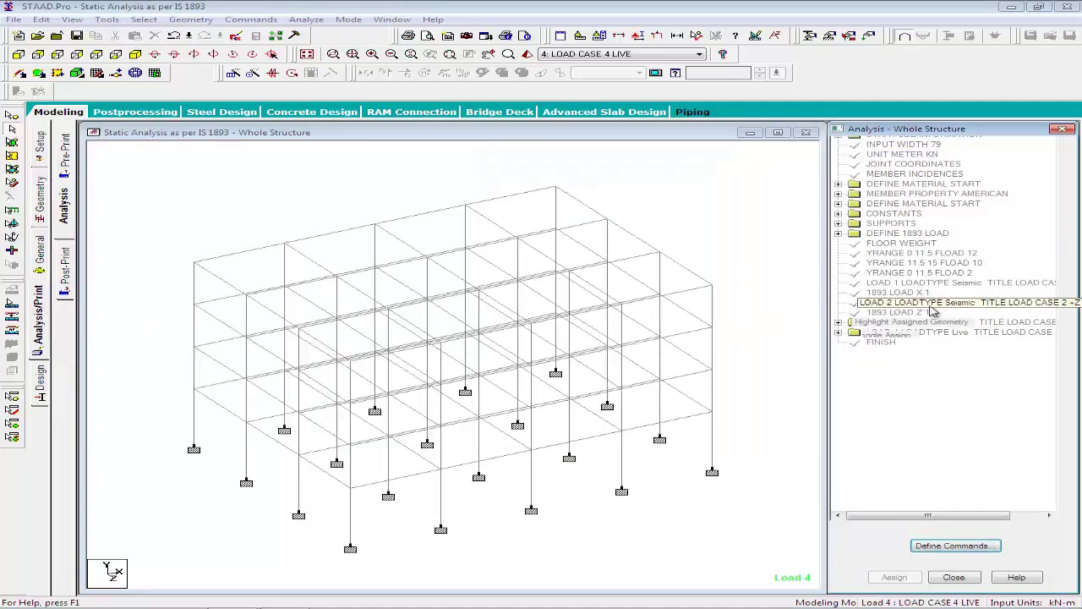
click(941, 546)
click(490, 267)
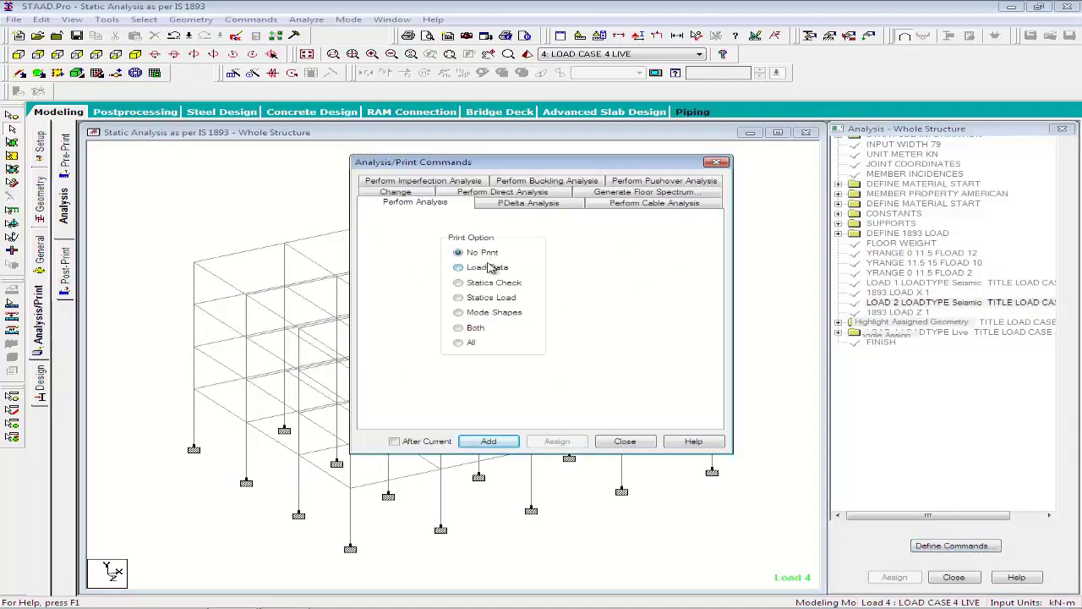
click(395, 442)
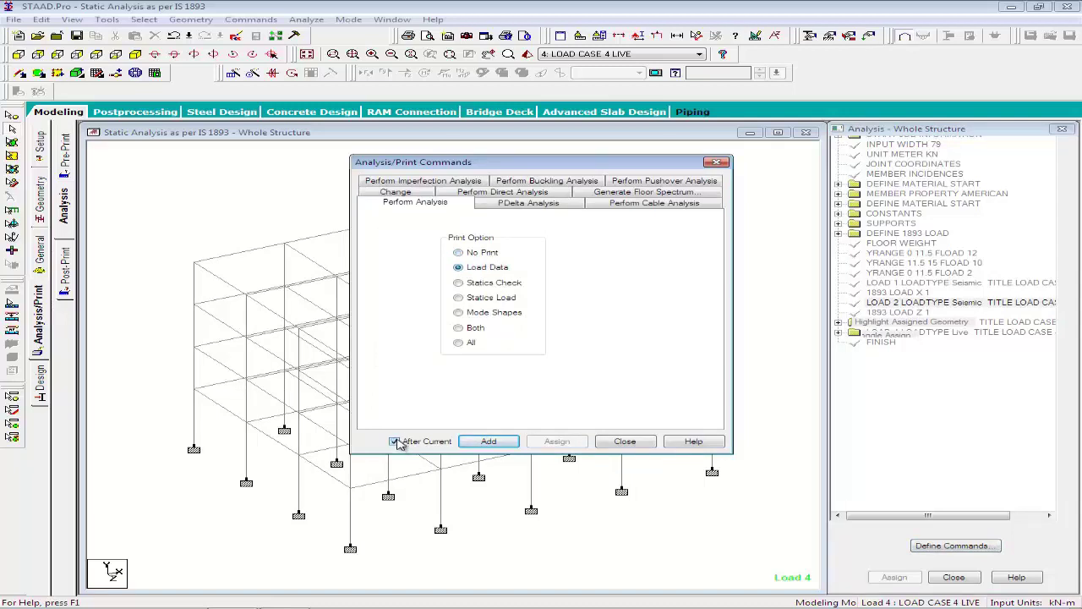
click(489, 443)
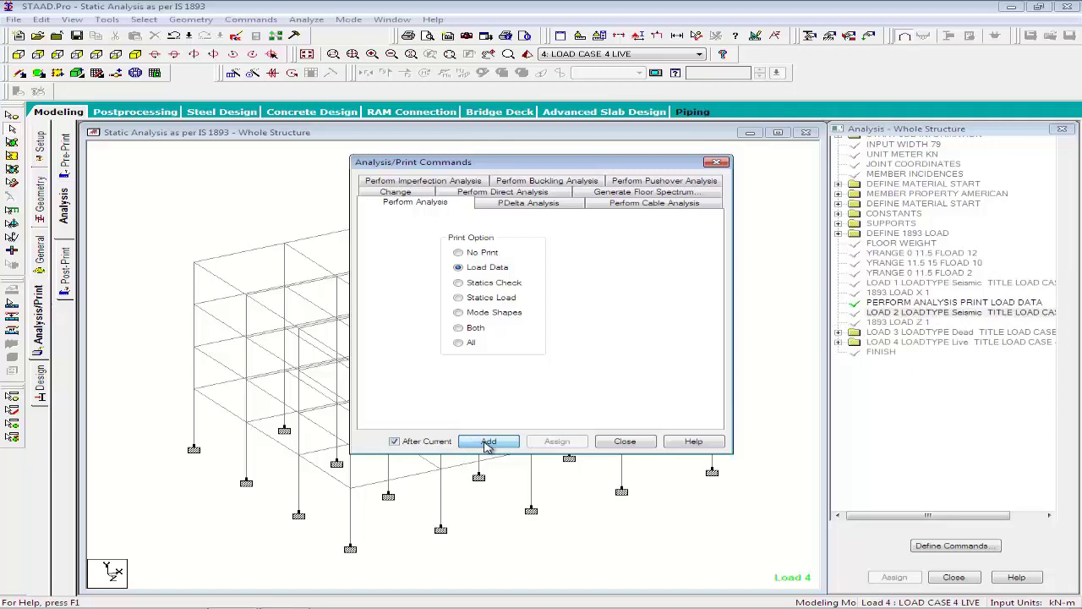
click(381, 194)
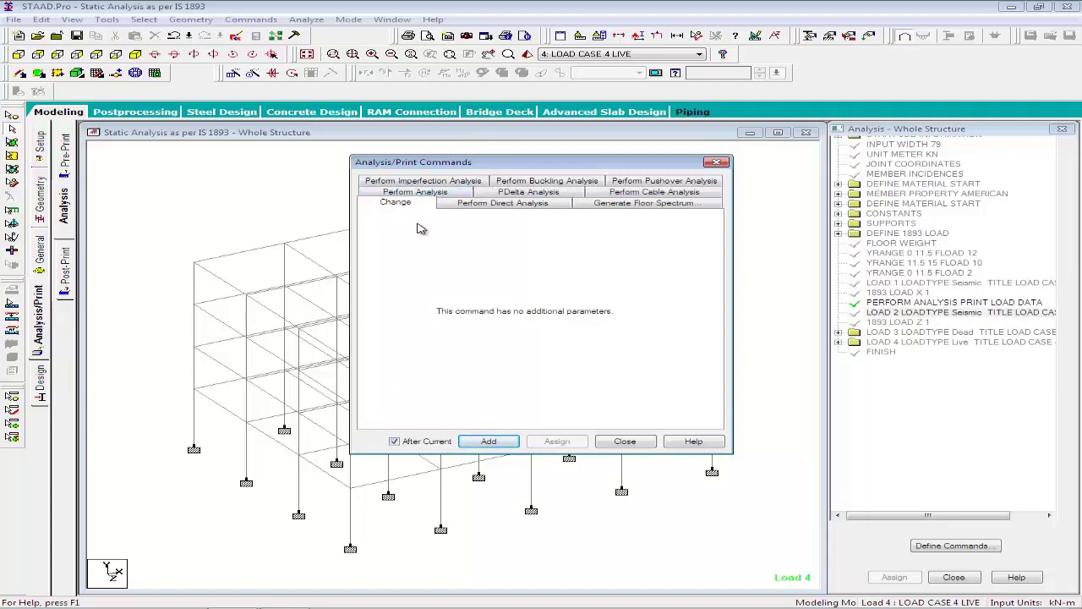
click(477, 443)
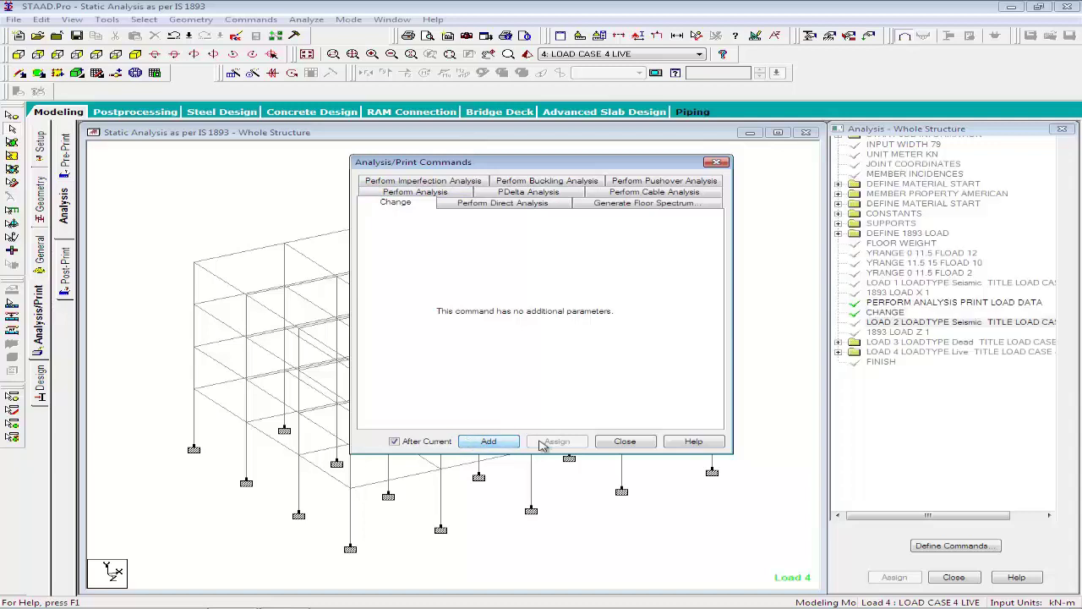
Add the same PERFORM ANALYSIS PRINT LOAD DATA and CHANGE after 1893 LOAD Z 1, then return to Load & Definition.
click(641, 445)
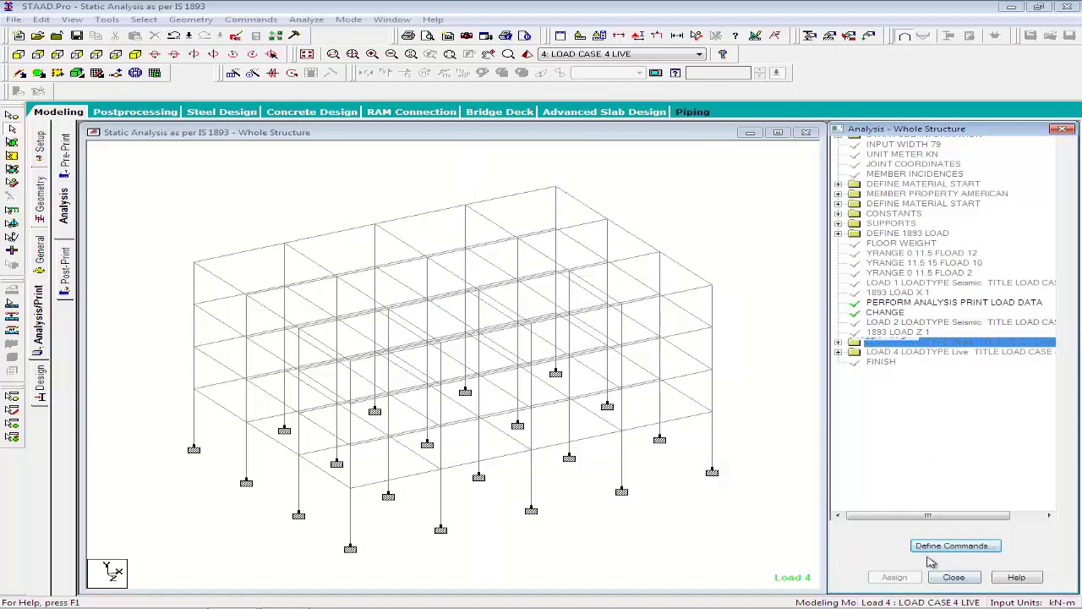
click(953, 546)
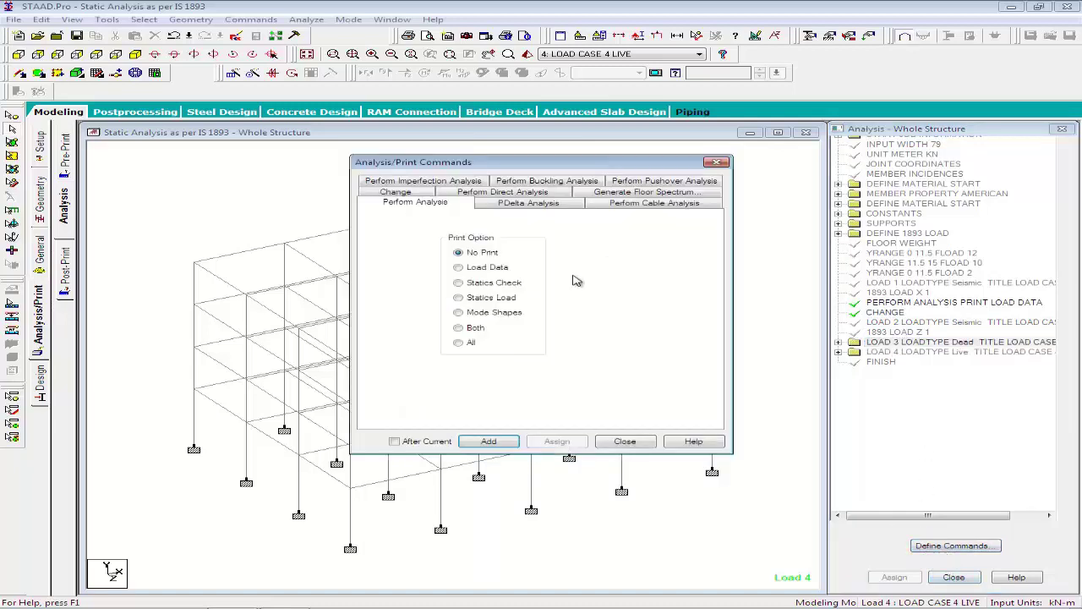
click(458, 267)
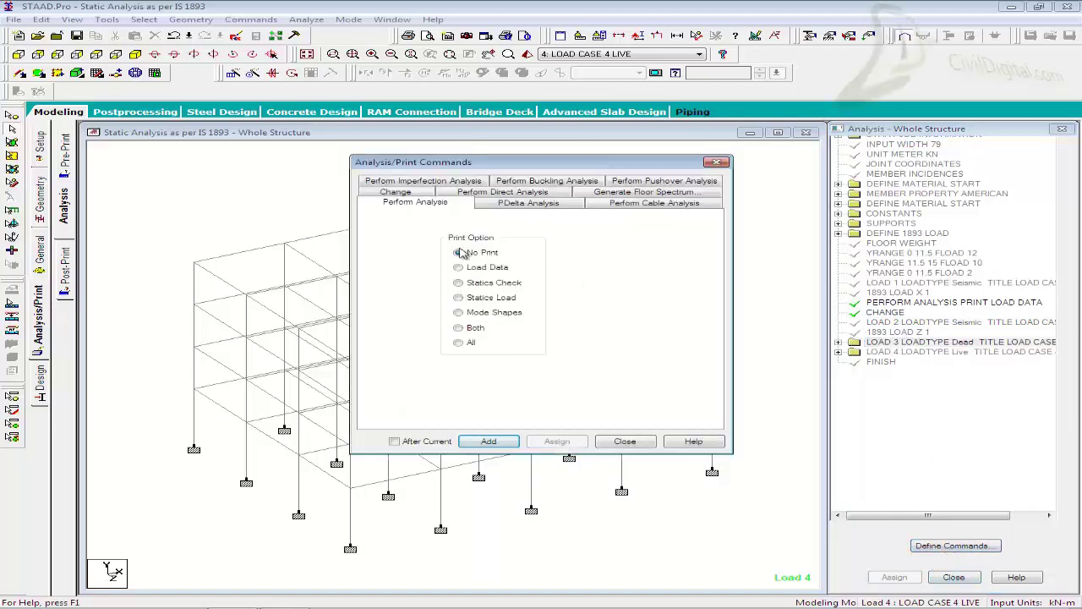
click(394, 441)
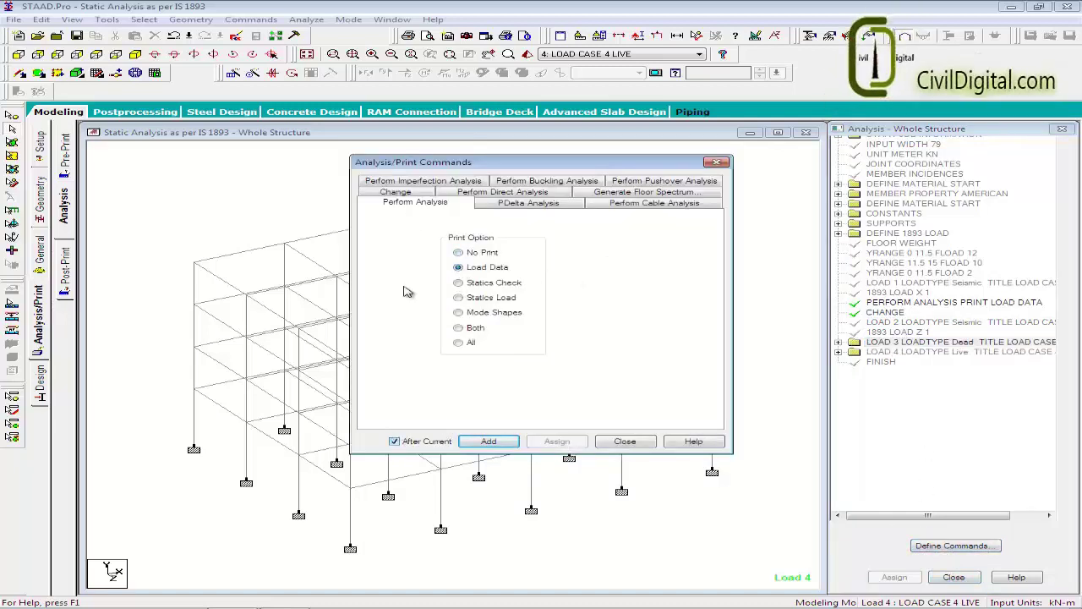
click(491, 442)
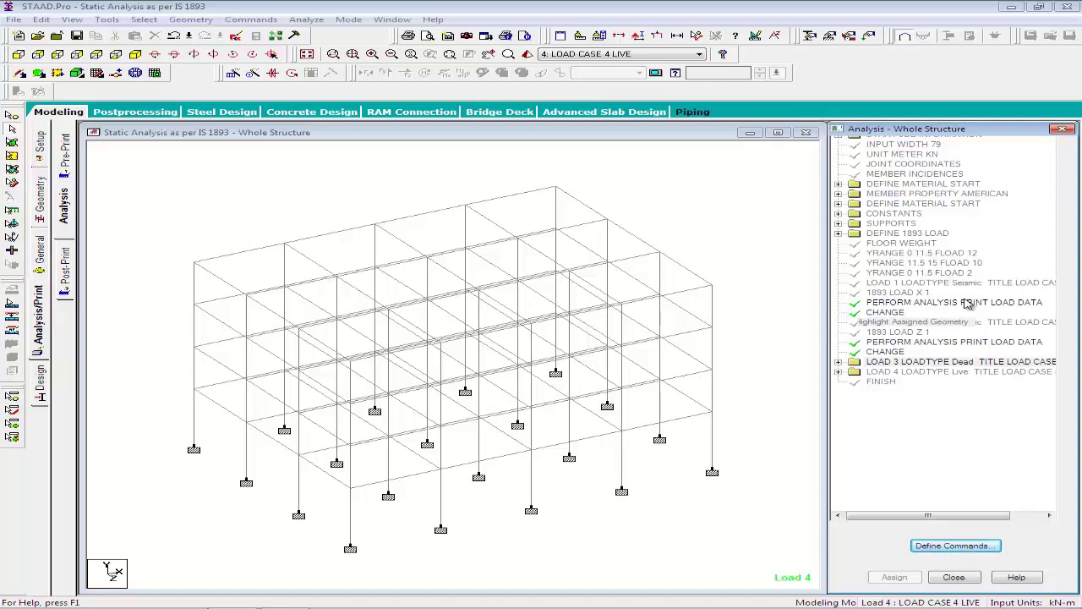
click(40, 250)
click(66, 312)
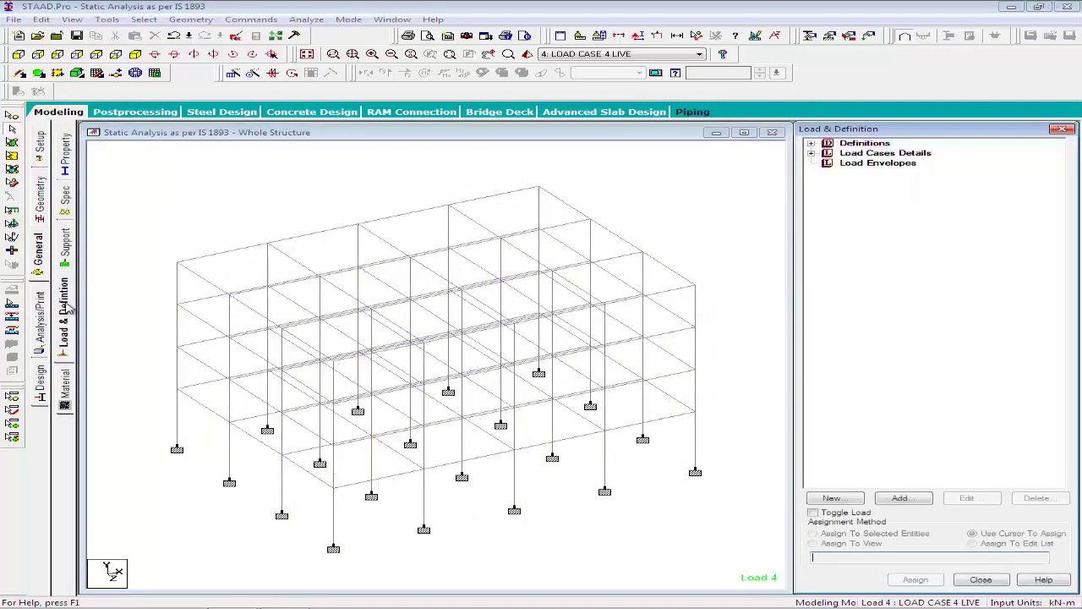
Expand Load Cases Details and open the Add New: Load Cases form proposing LOAD CASE 5.
click(811, 153)
click(869, 154)
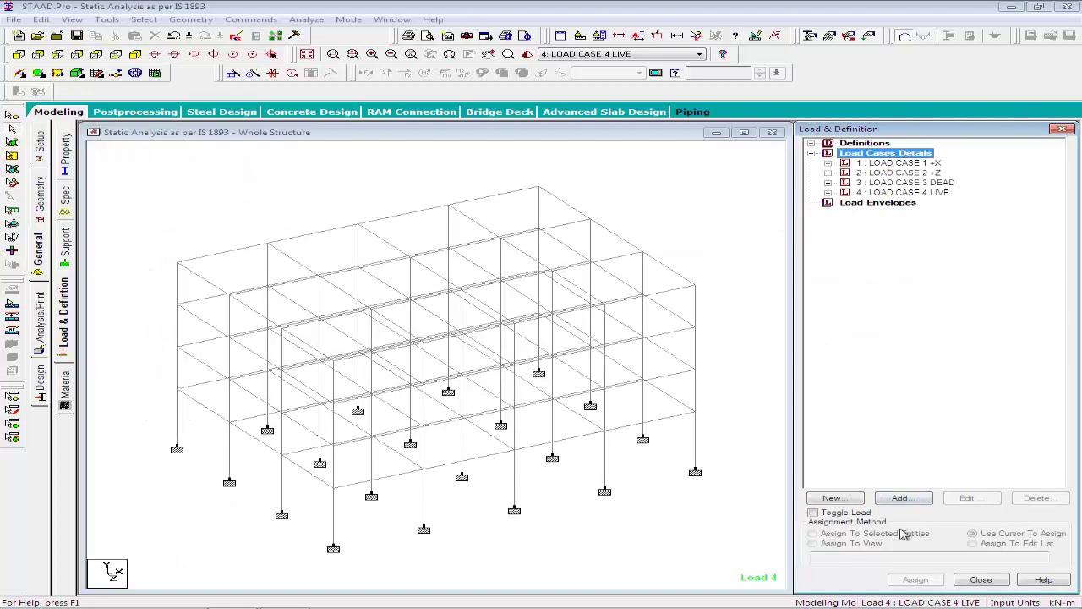
click(906, 499)
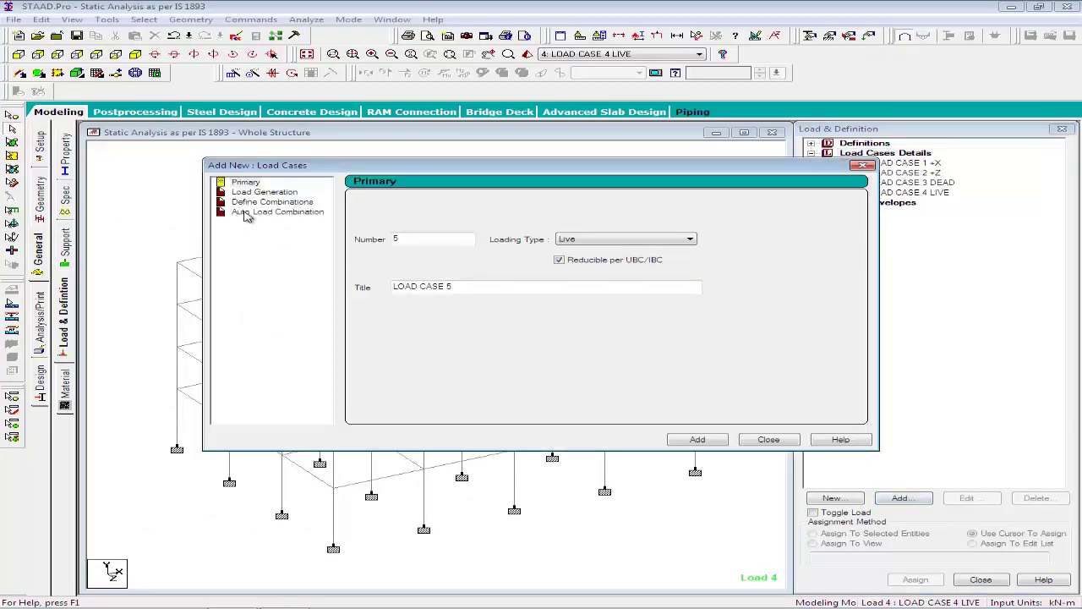
Generate Auto Load Combinations using Indian Code with the Genral_Structures category.
click(272, 212)
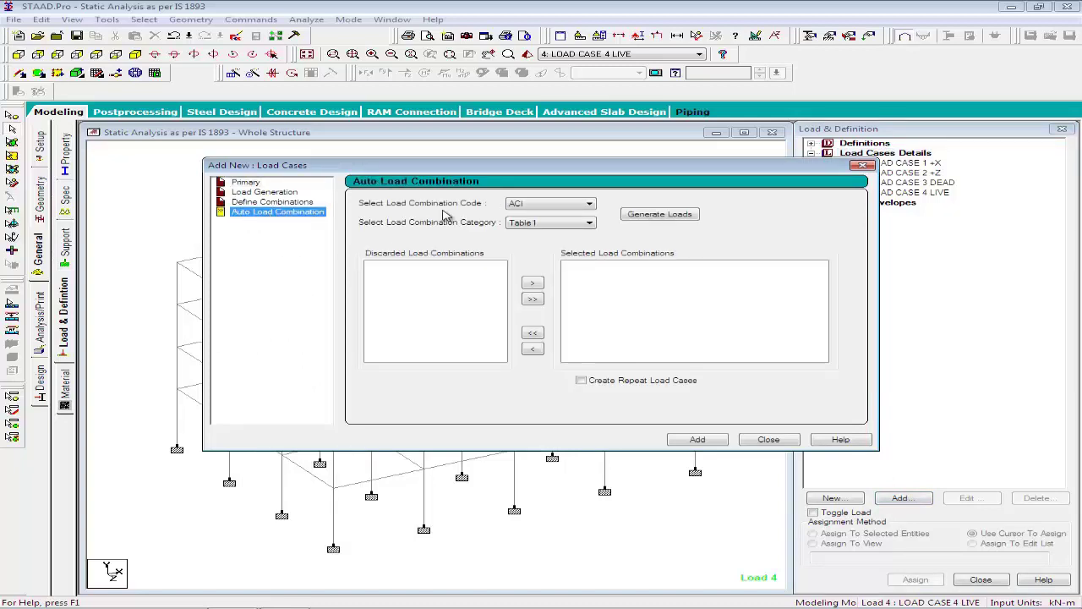
click(533, 206)
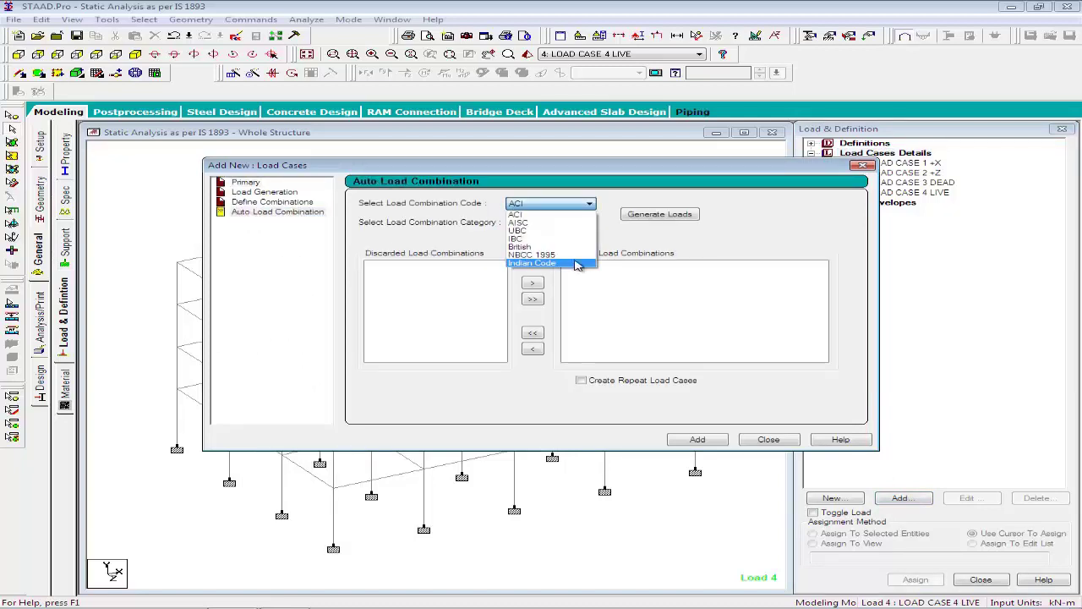
click(574, 266)
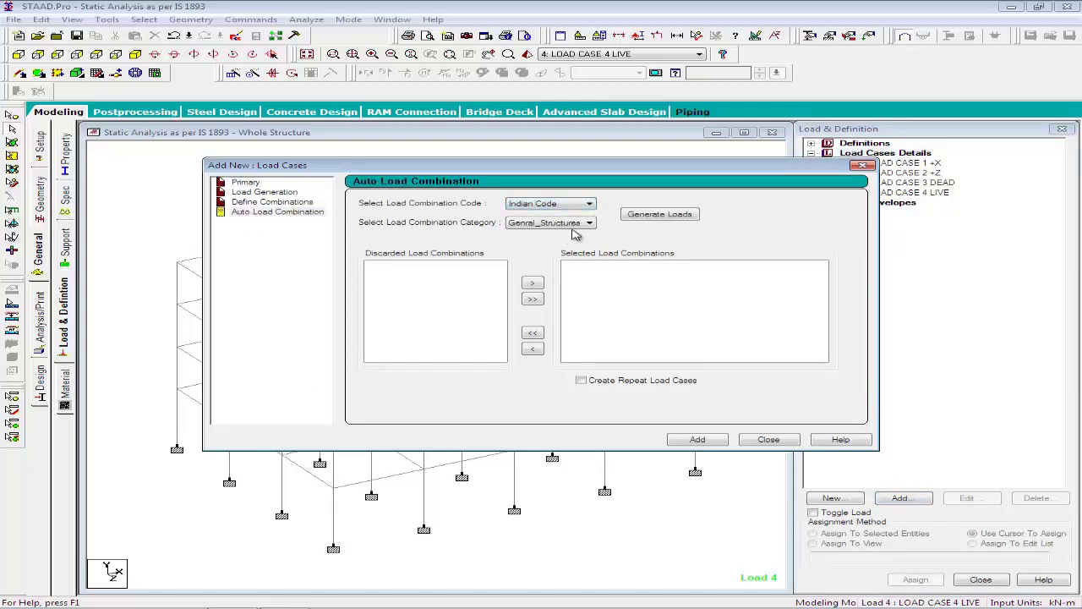
click(581, 225)
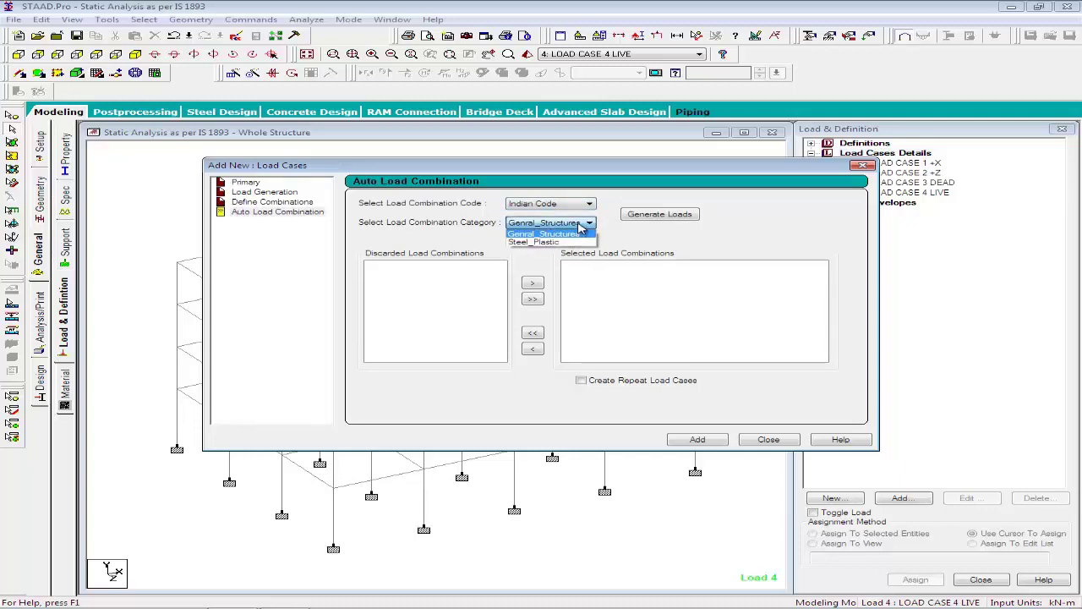
click(581, 234)
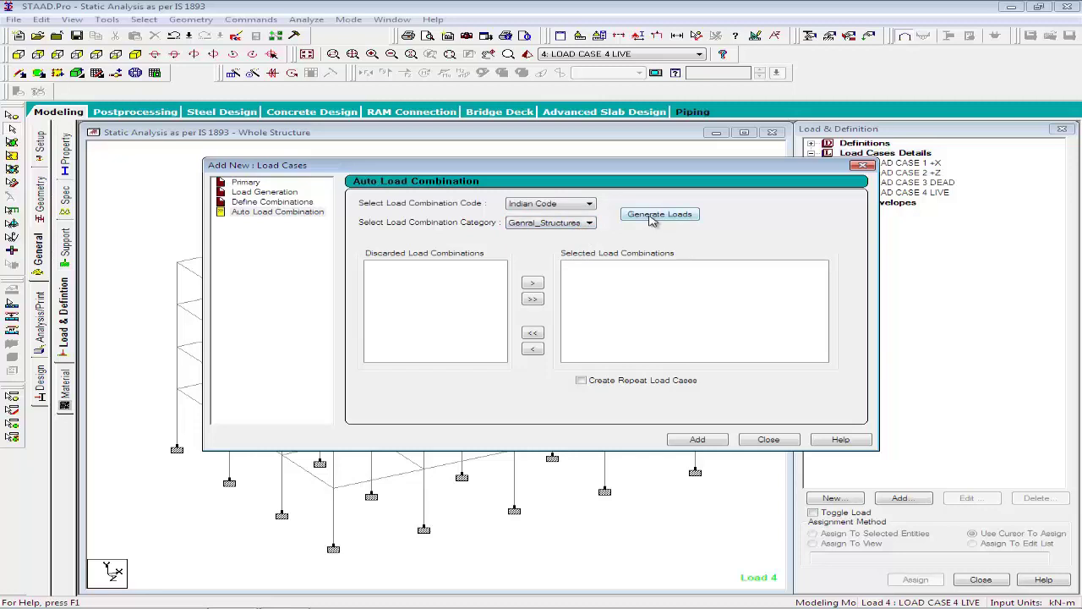
click(652, 217)
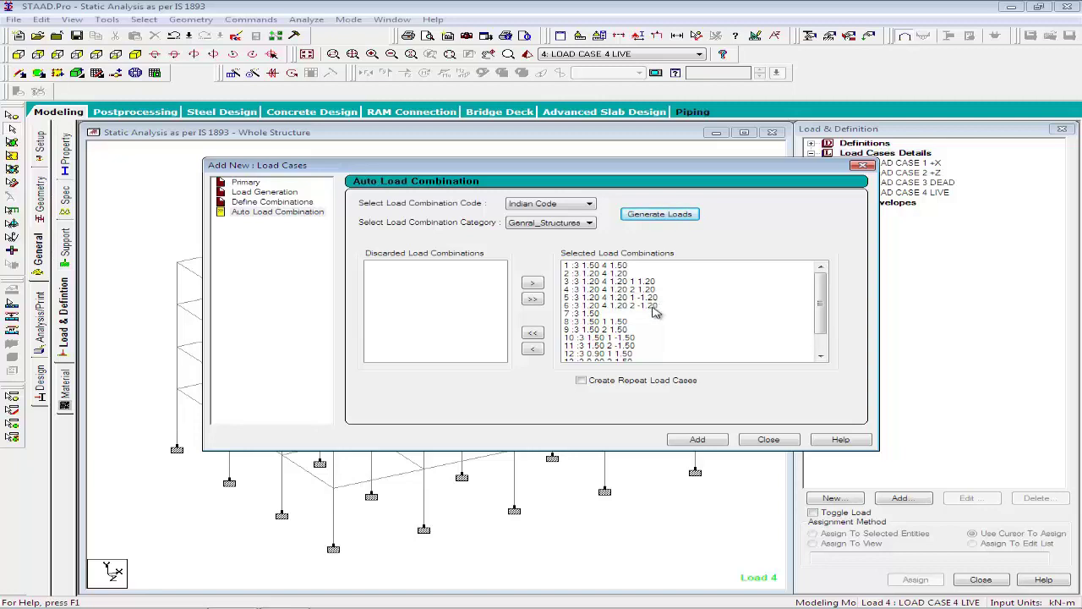
Add the generated combinations as repeat load cases 5–19, saving the model when prompted.
scroll(655, 311, down, 1)
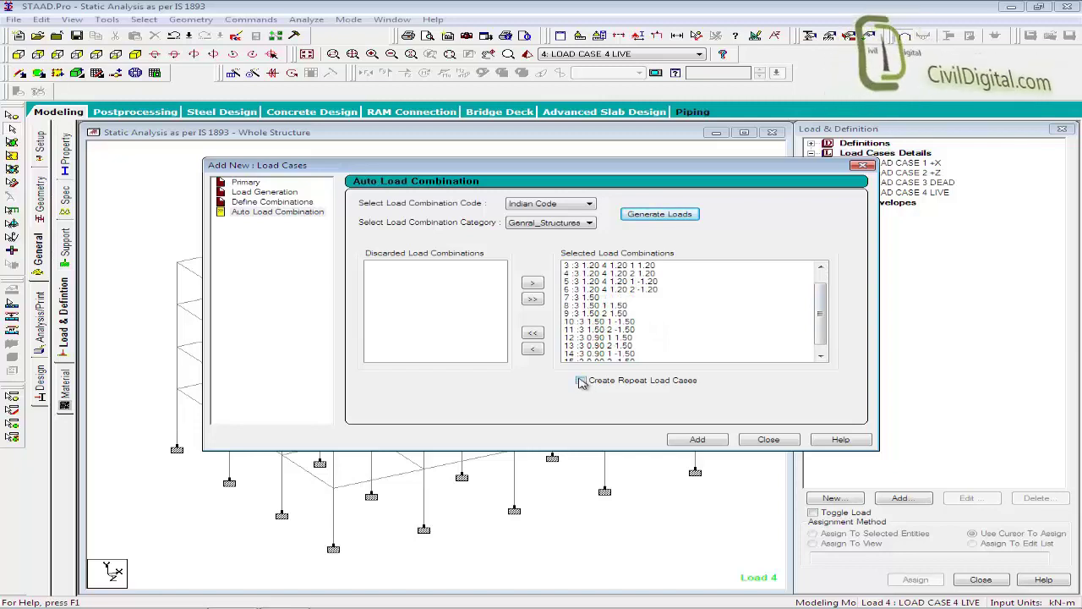
click(581, 381)
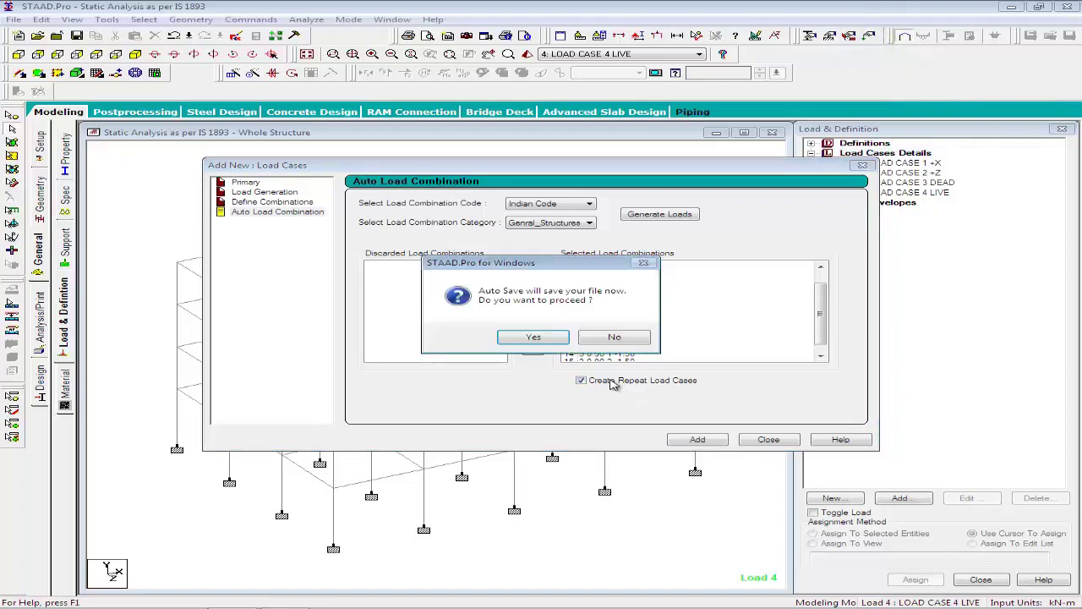
click(560, 338)
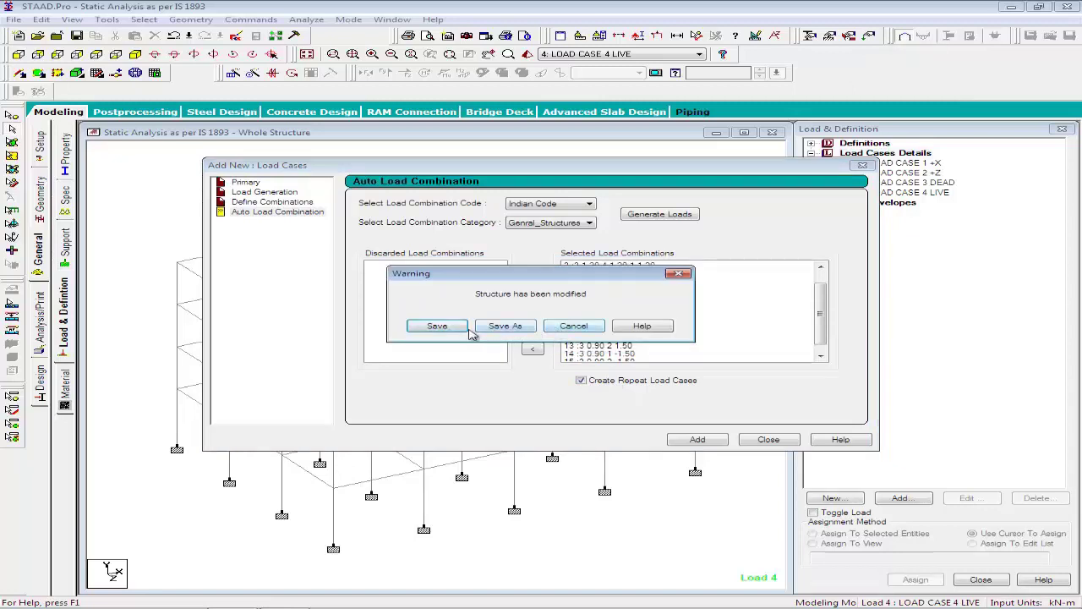
click(427, 327)
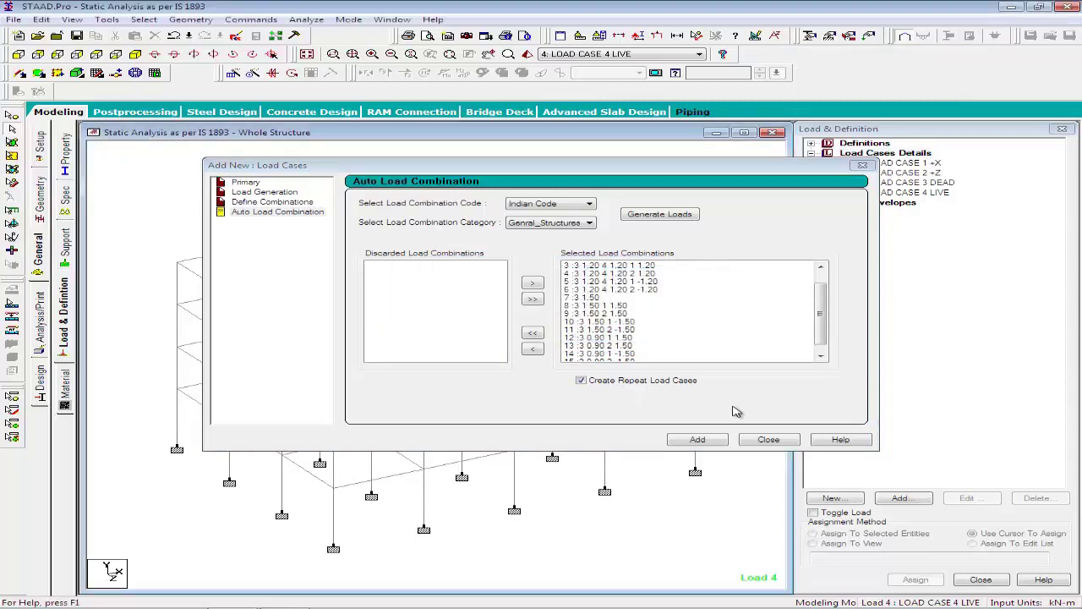
click(698, 439)
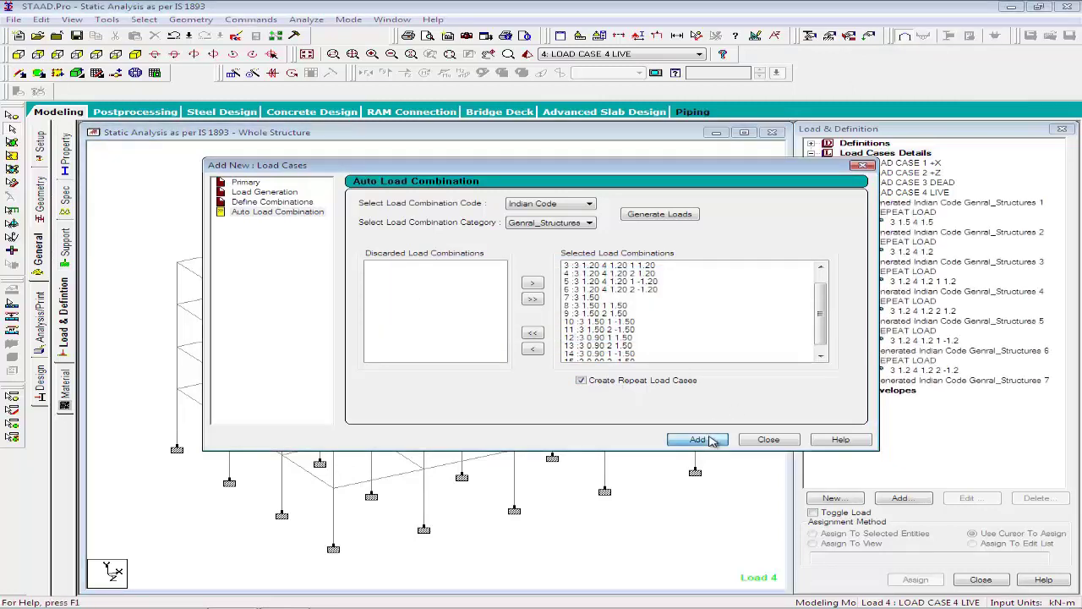
click(766, 439)
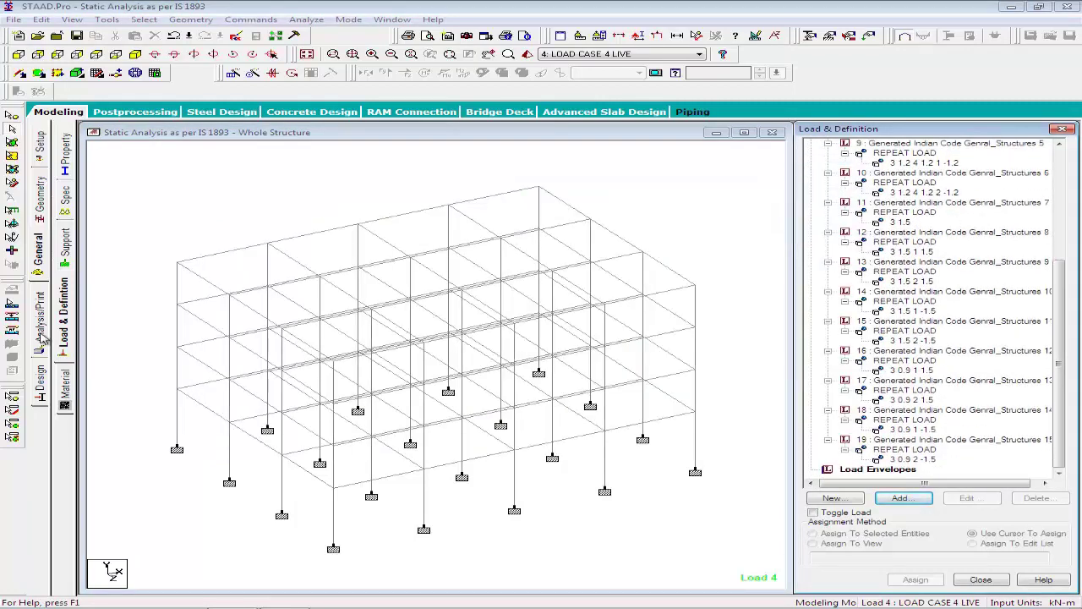
Add a final No Print PERFORM ANALYSIS after load case 19 and go to Post-Print.
click(41, 336)
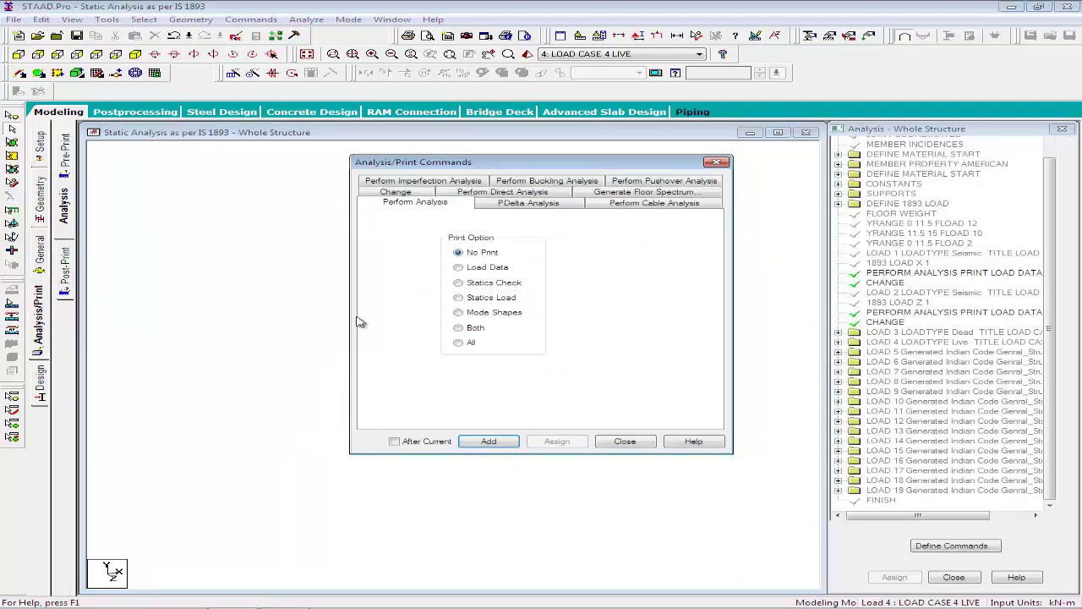
click(497, 449)
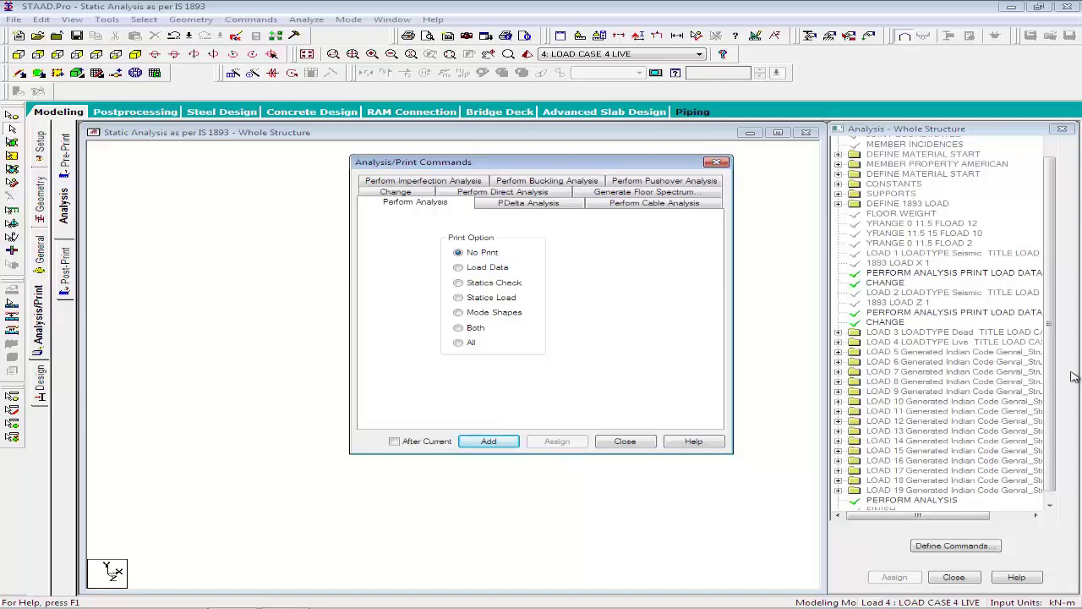
click(630, 441)
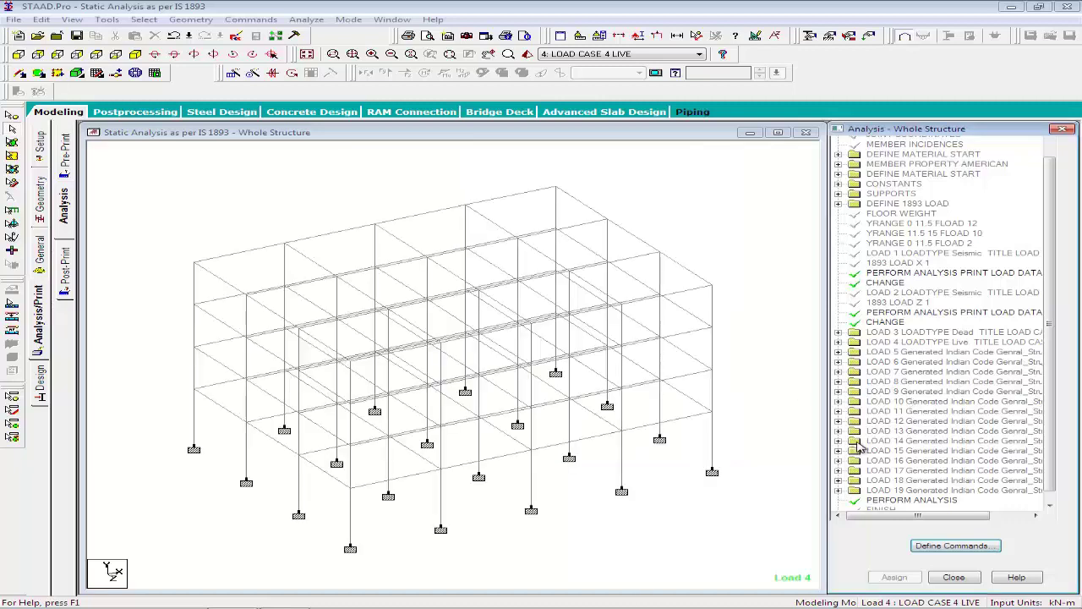
click(963, 547)
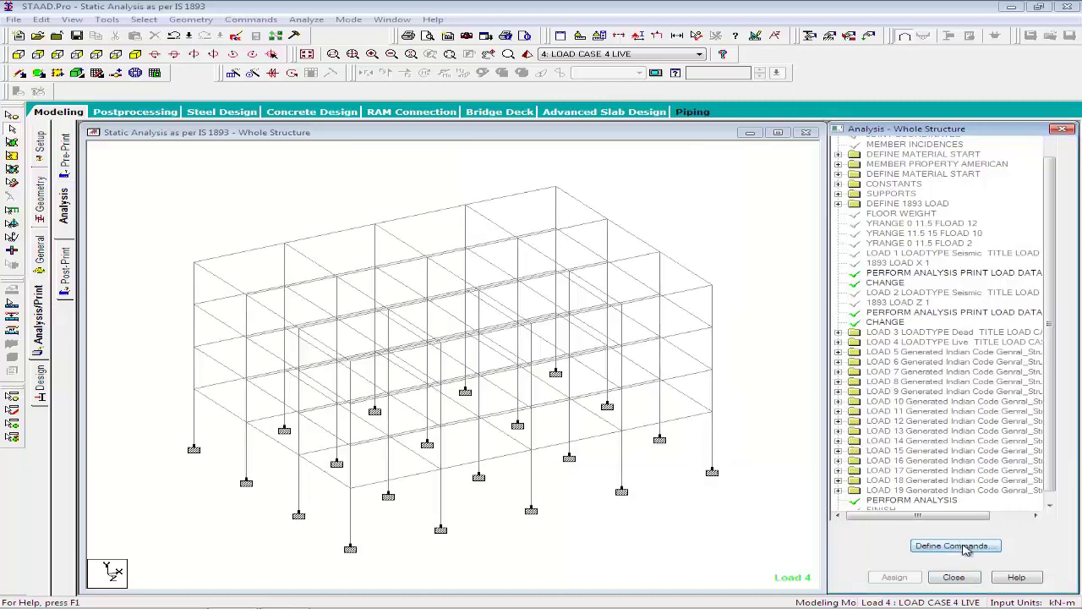
click(67, 287)
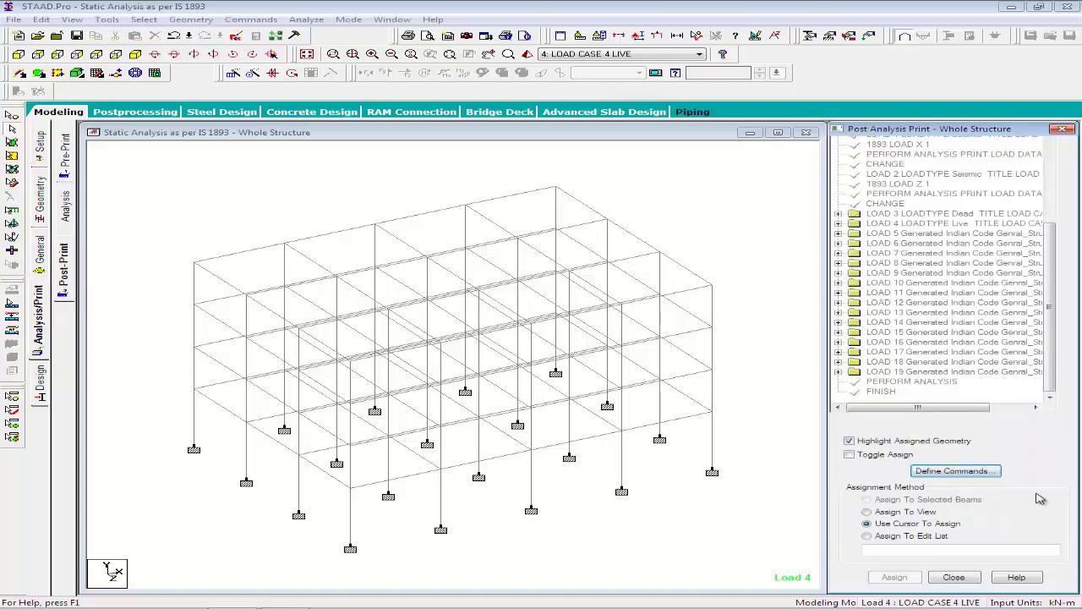
Add a LOAD LIST command covering load cases 5 through 12.
click(981, 479)
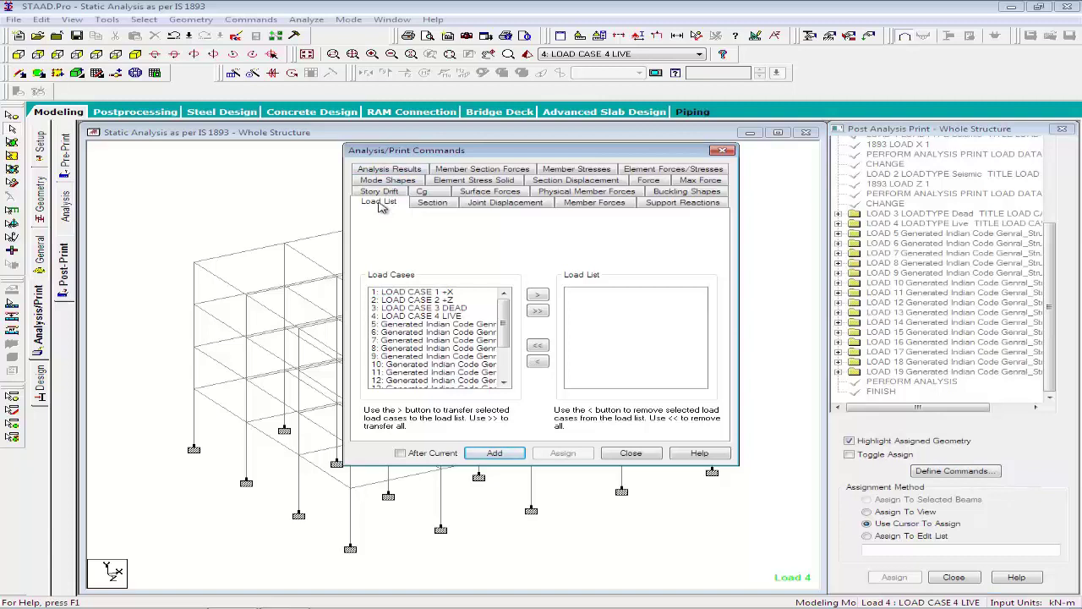
click(446, 326)
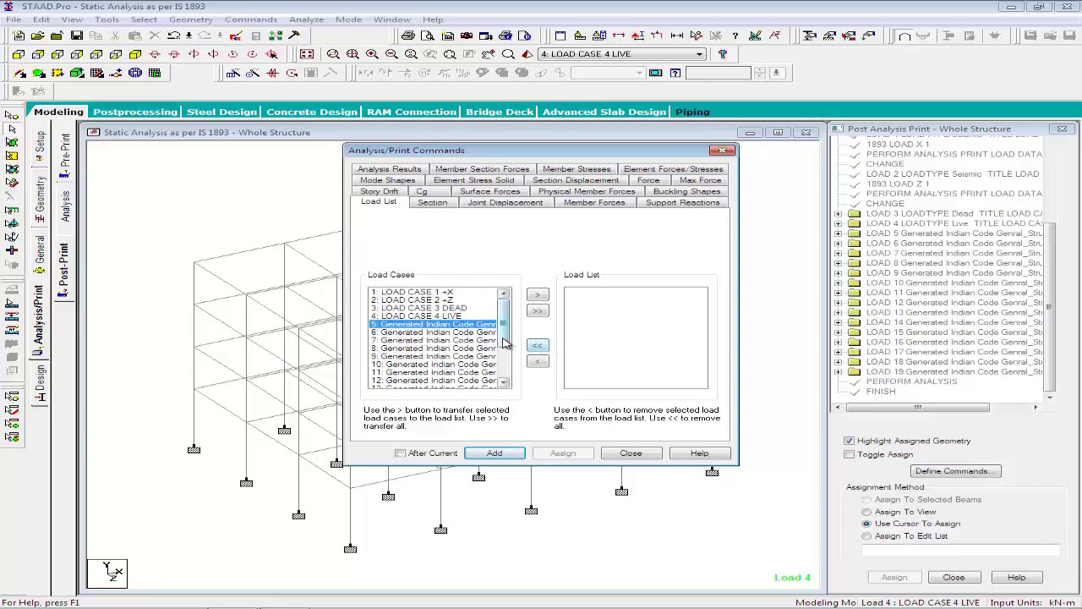
shift+click(413, 383)
click(537, 294)
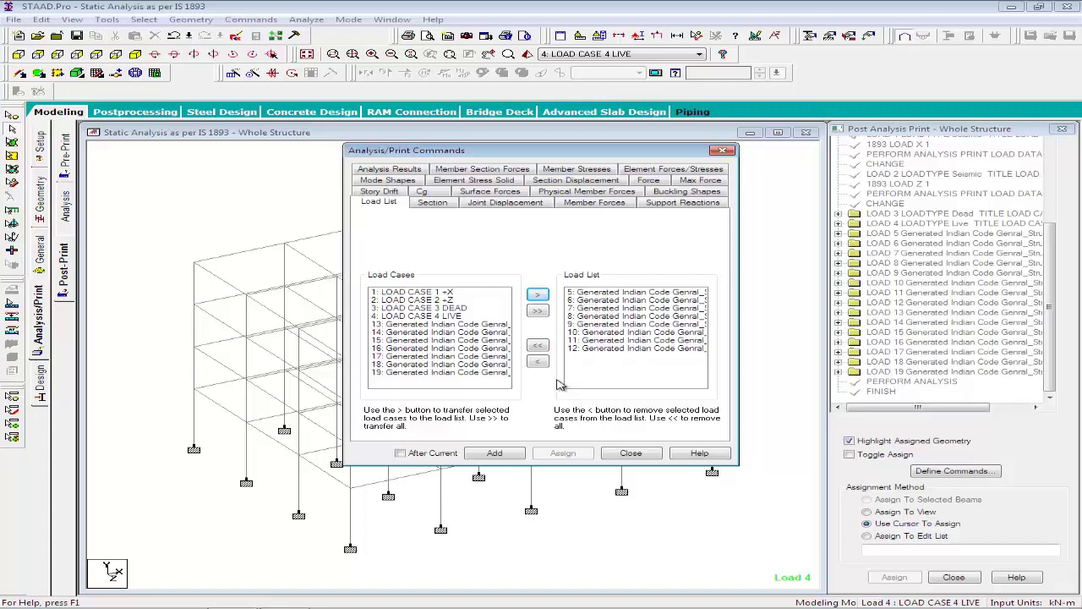
click(499, 456)
click(497, 454)
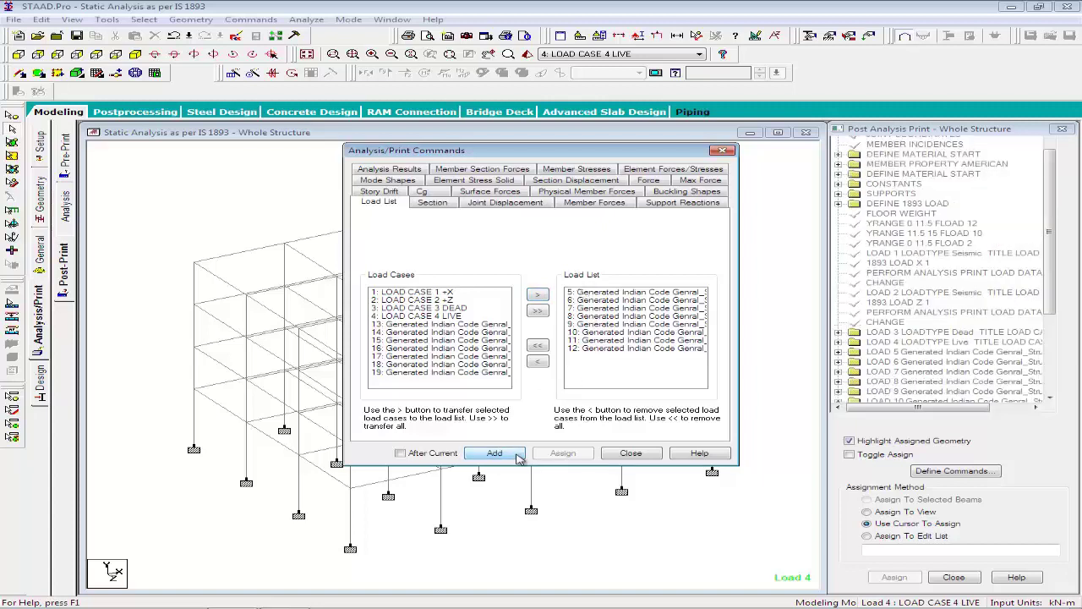
click(632, 454)
Add PRINT JOINT DISPLACEMENTS, PRINT SUPPORT REACTION and PRINT MEMBER FORCES commands.
click(934, 476)
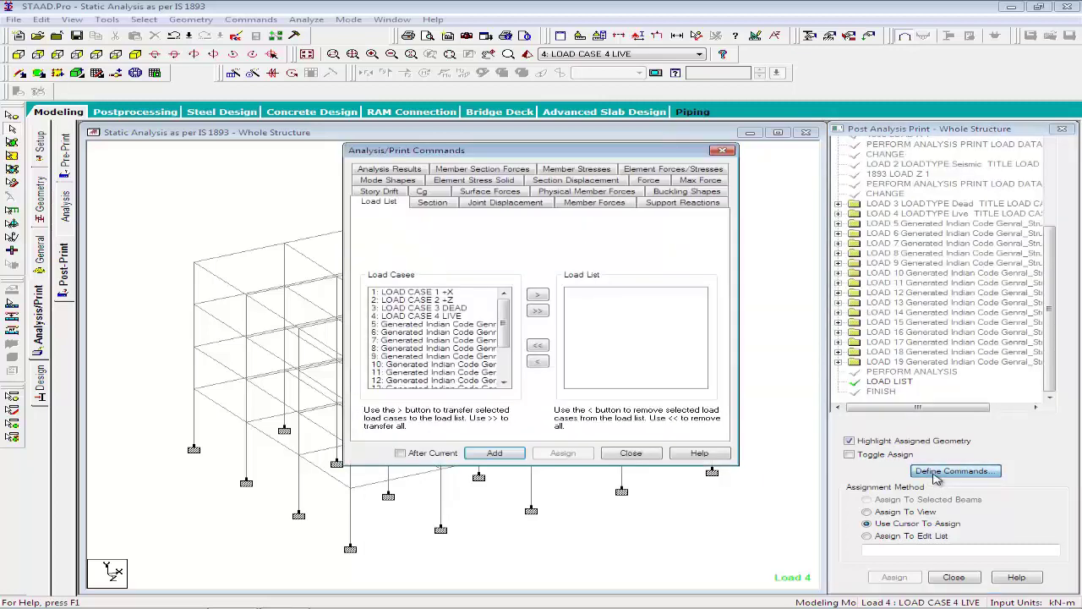
click(507, 204)
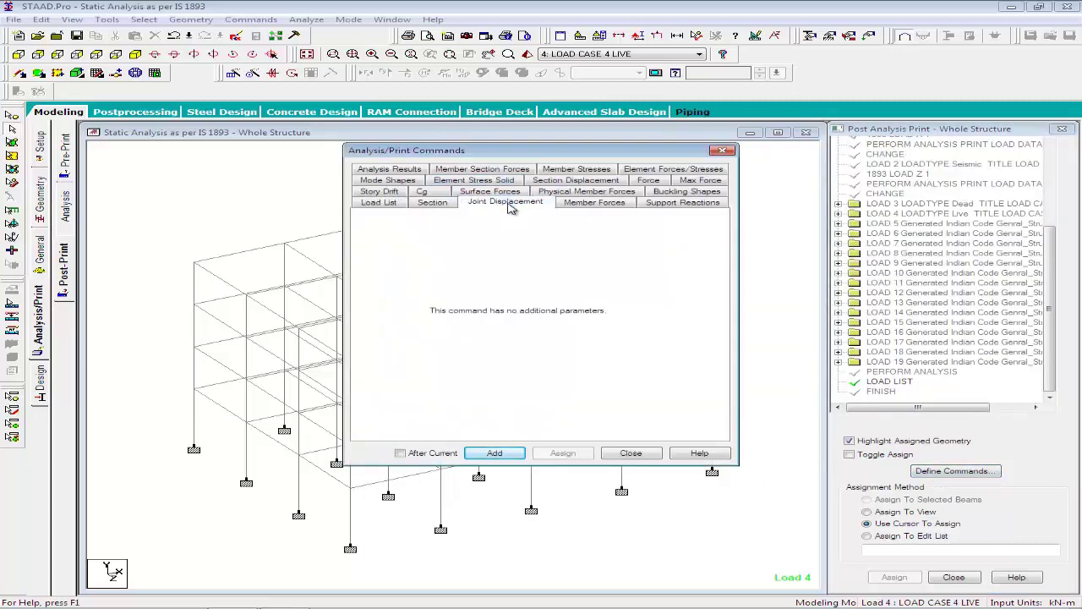
click(503, 457)
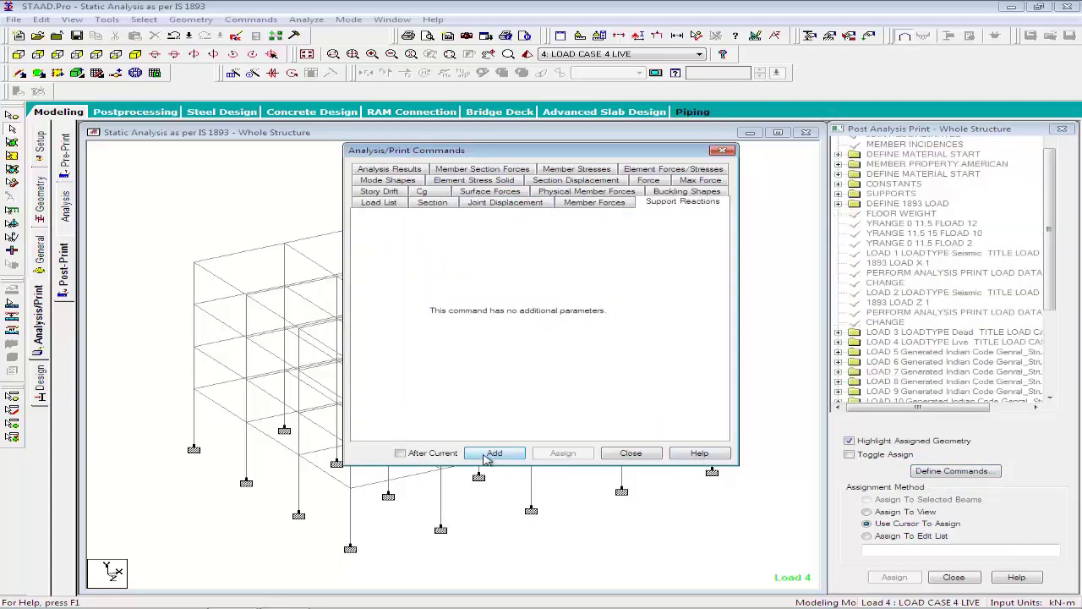
click(487, 457)
click(611, 205)
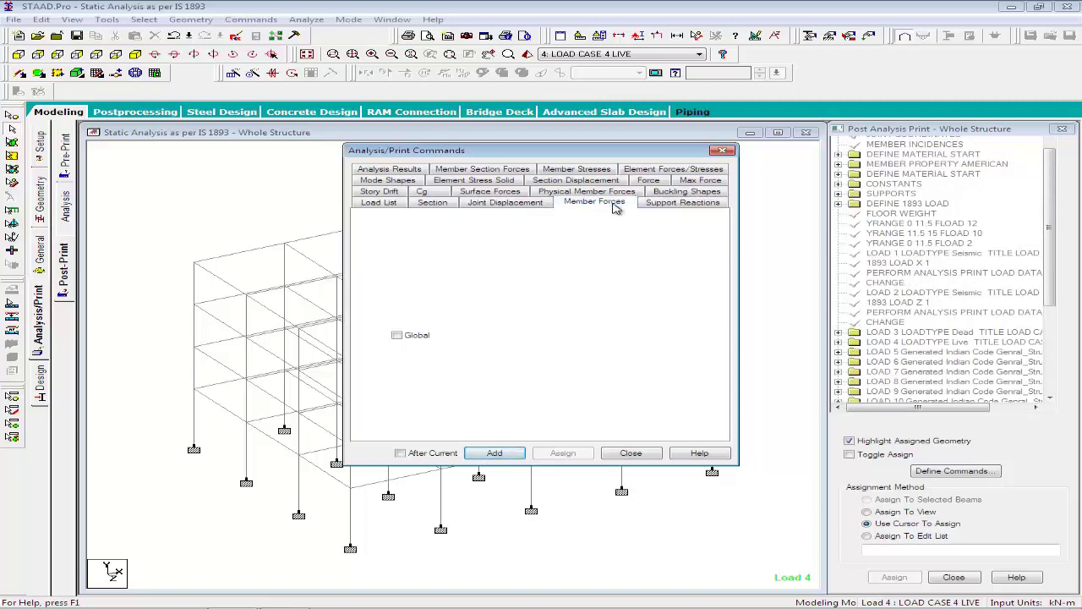
click(506, 454)
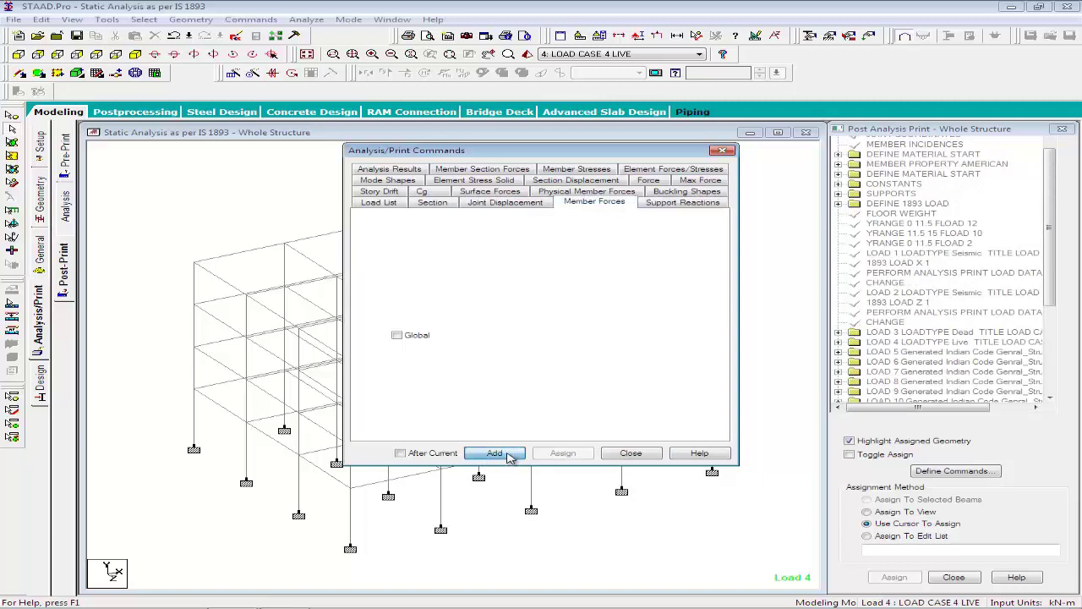
click(631, 453)
drag(1055, 241, 1053, 335)
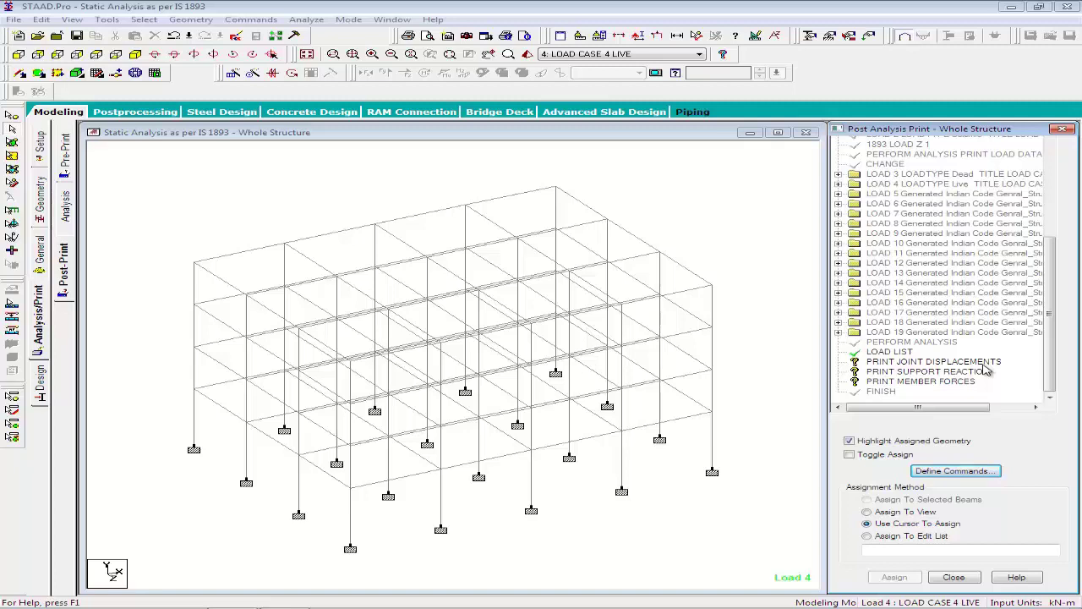
Assign PRINT JOINT DISPLACEMENTS and PRINT SUPPORT REACTION to the whole structure.
click(913, 362)
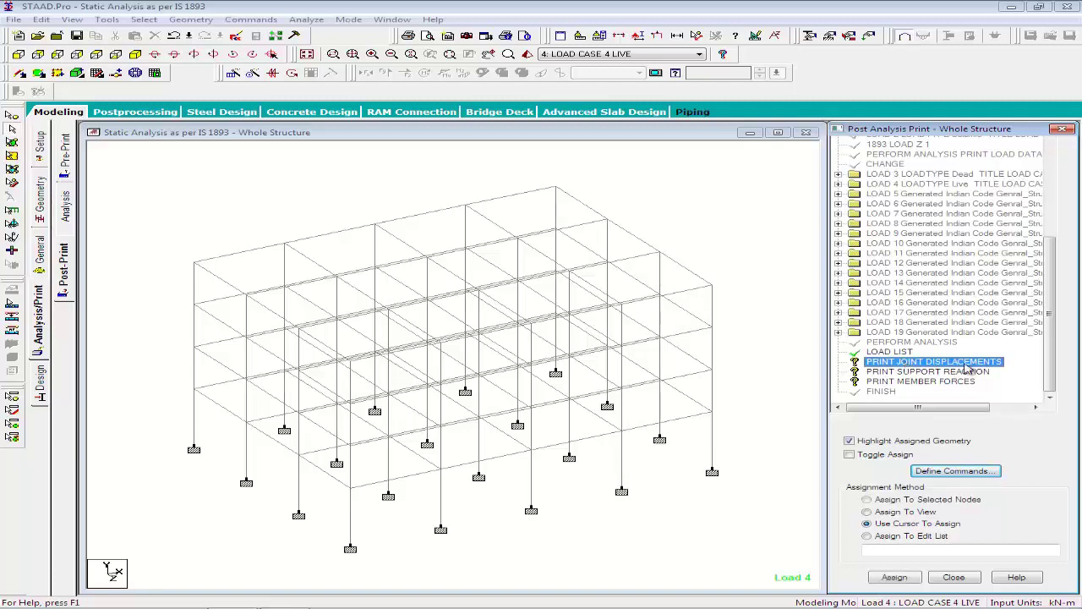
click(909, 512)
click(897, 576)
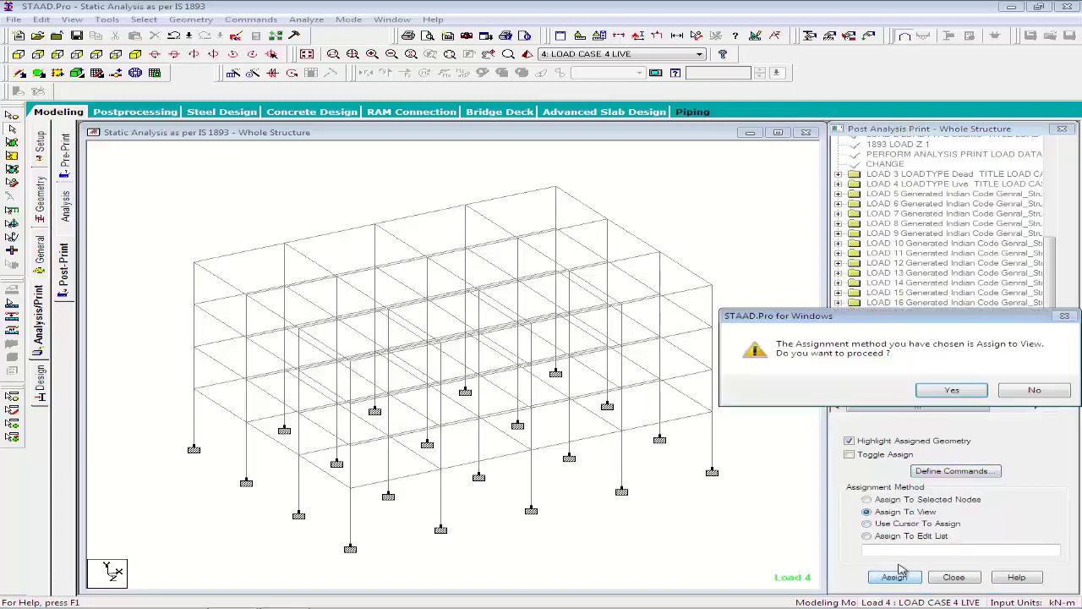
click(960, 390)
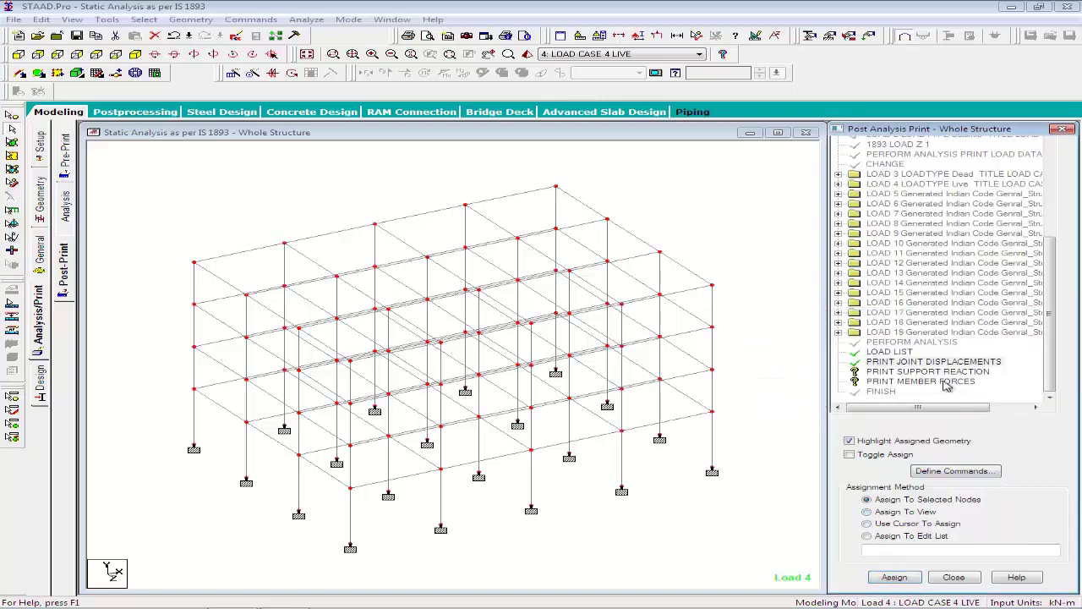
click(940, 373)
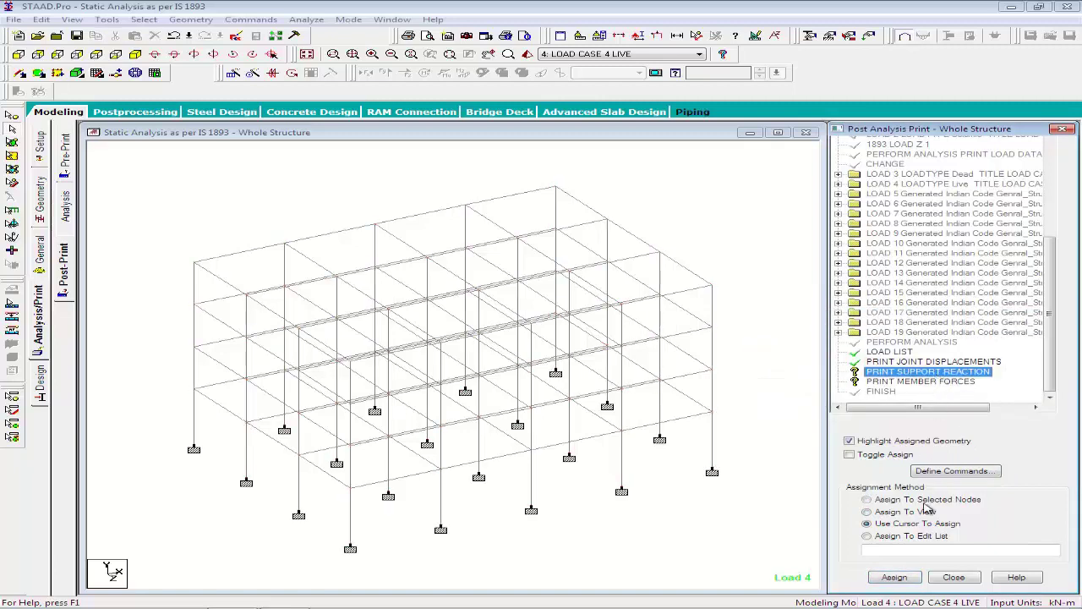
click(890, 512)
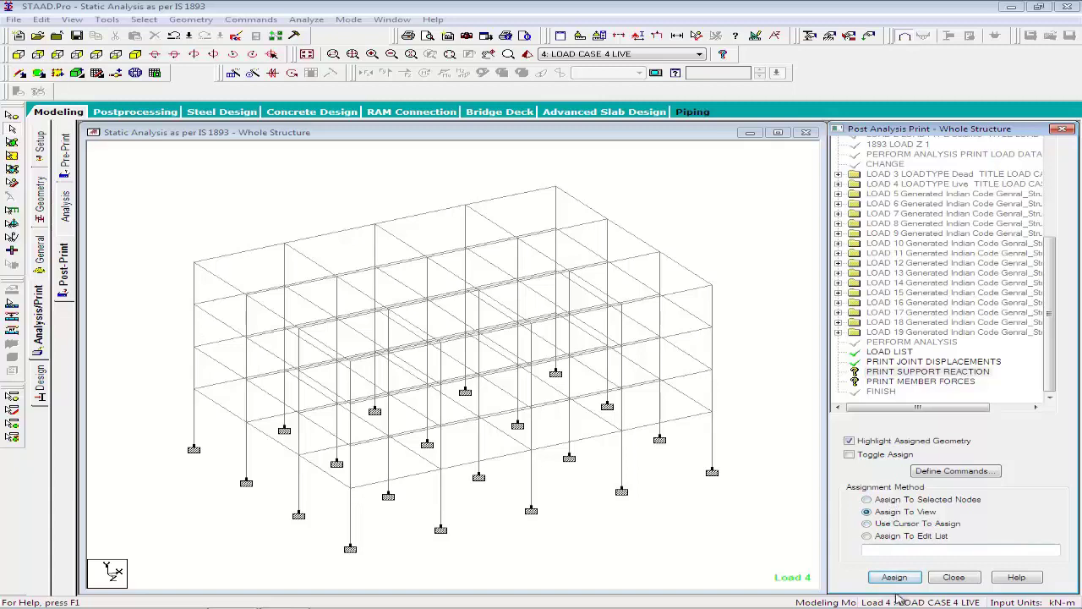
click(897, 577)
click(934, 392)
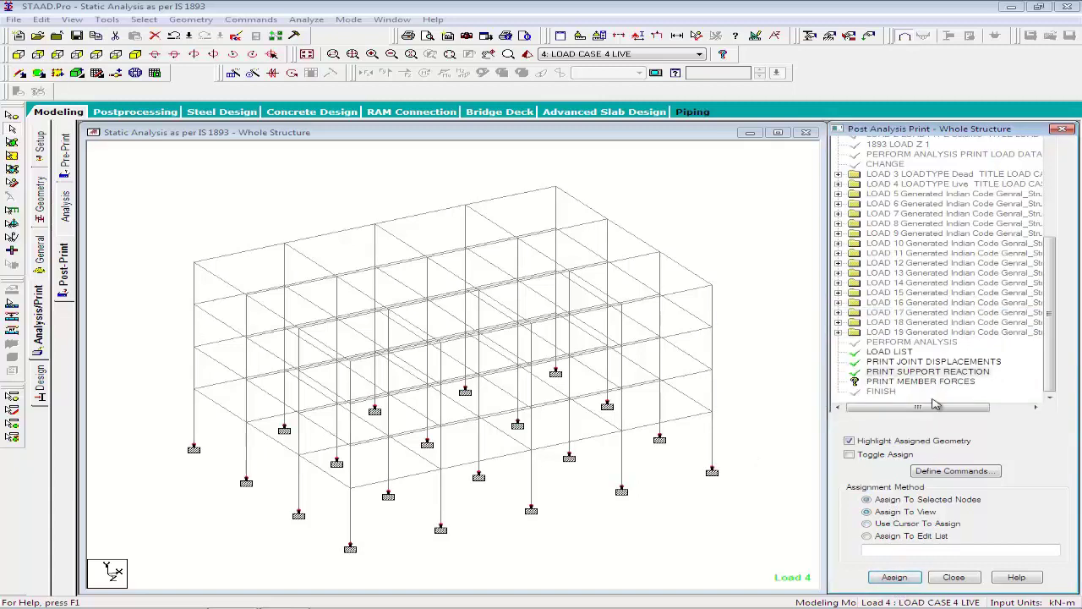
In front view, assign PRINT MEMBER FORCES to the window-selected ground-storey columns.
click(18, 55)
click(843, 384)
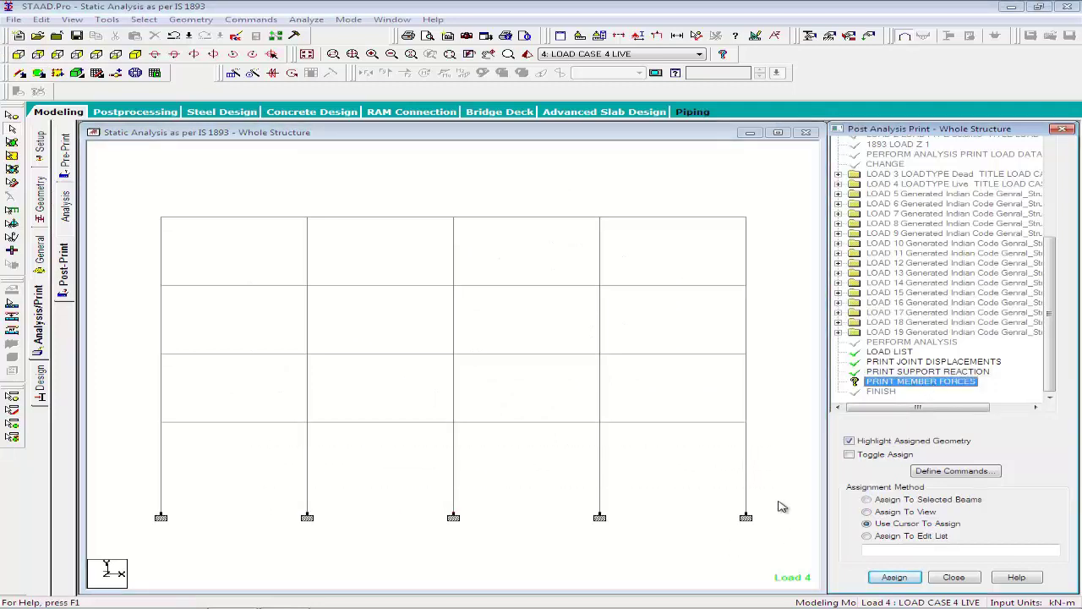
mouse_move(777, 500)
mouse_down()
mouse_move(212, 476)
mouse_move(144, 459)
mouse_up()
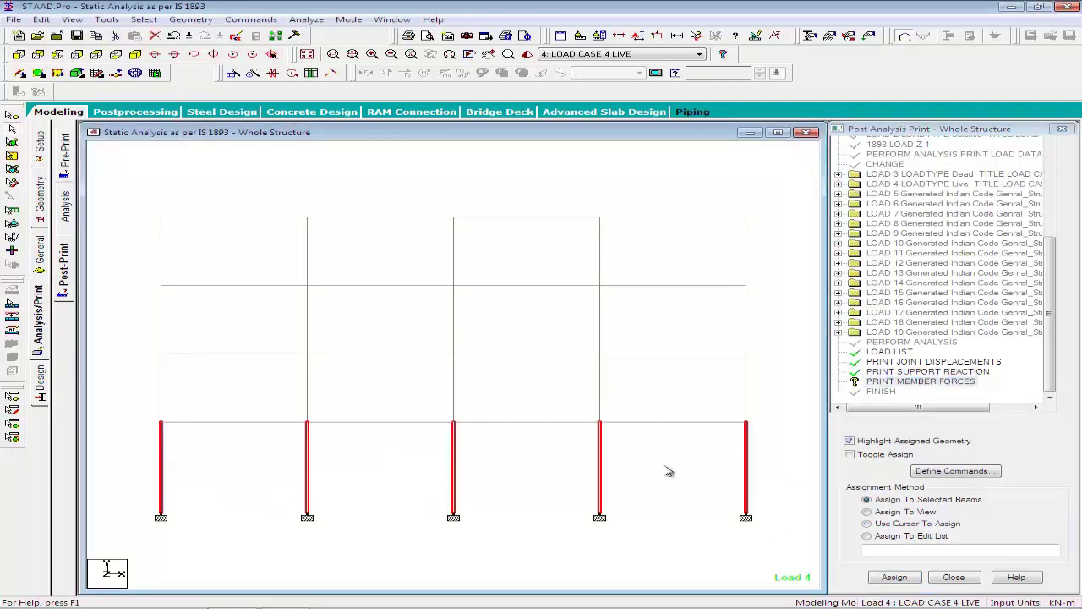
click(898, 577)
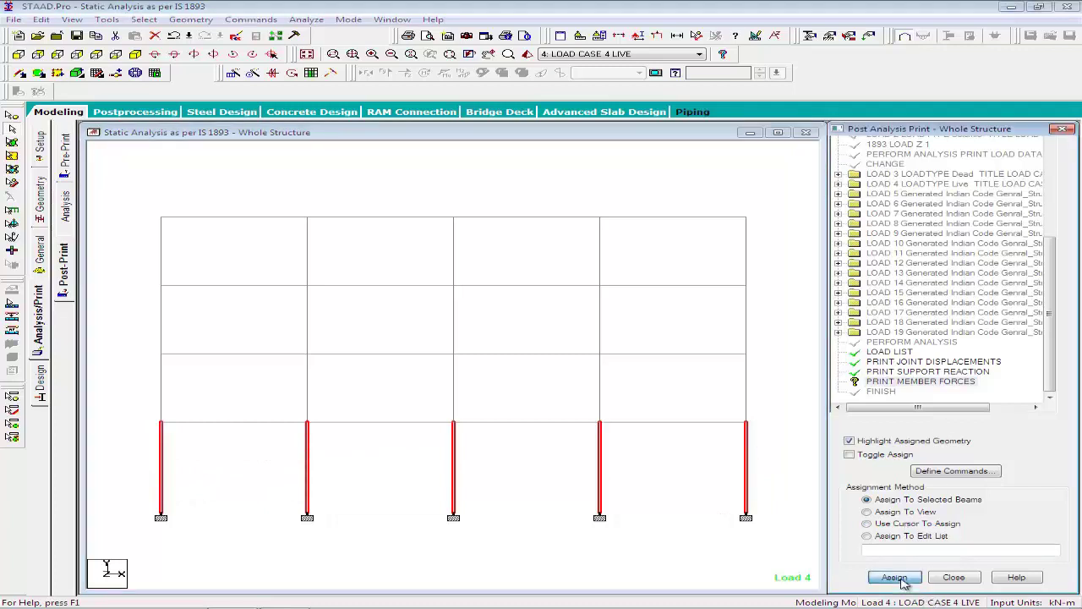
click(951, 391)
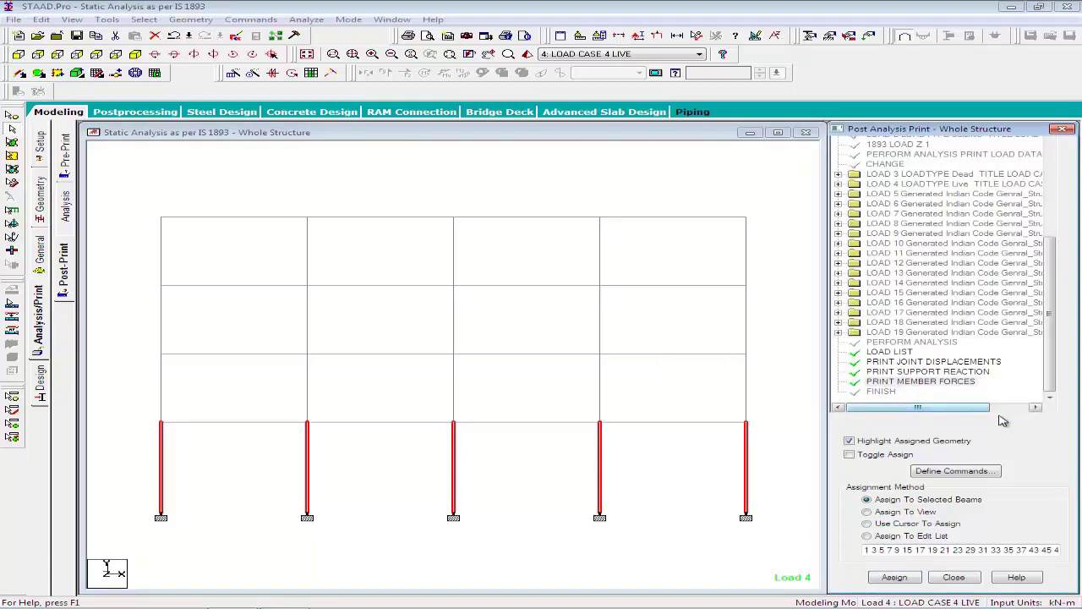
Save and run the analysis, then open the output file (0 errors, 1 warning).
click(306, 19)
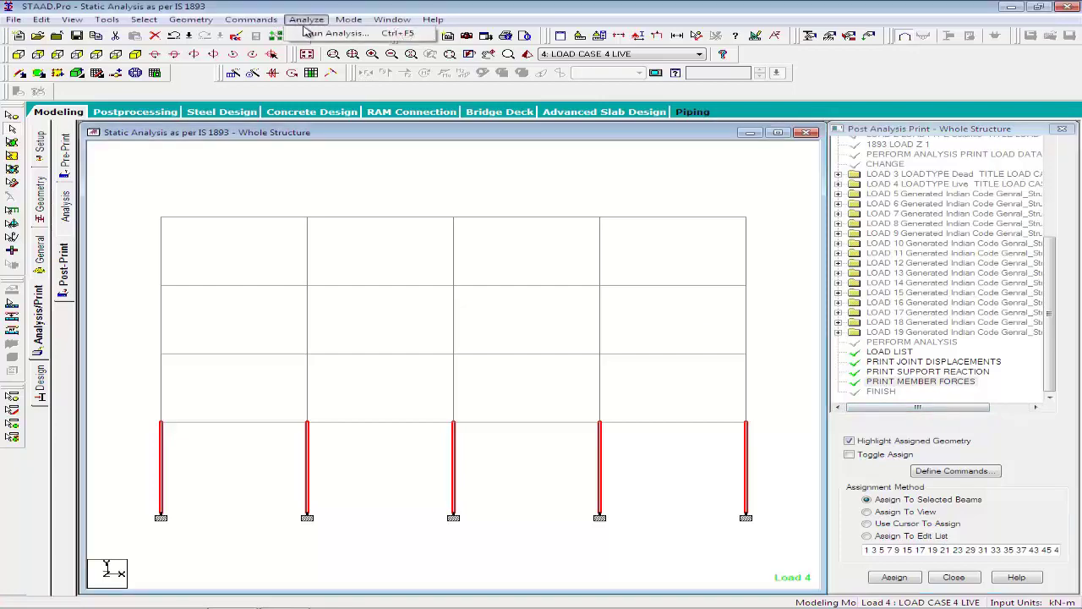
click(335, 34)
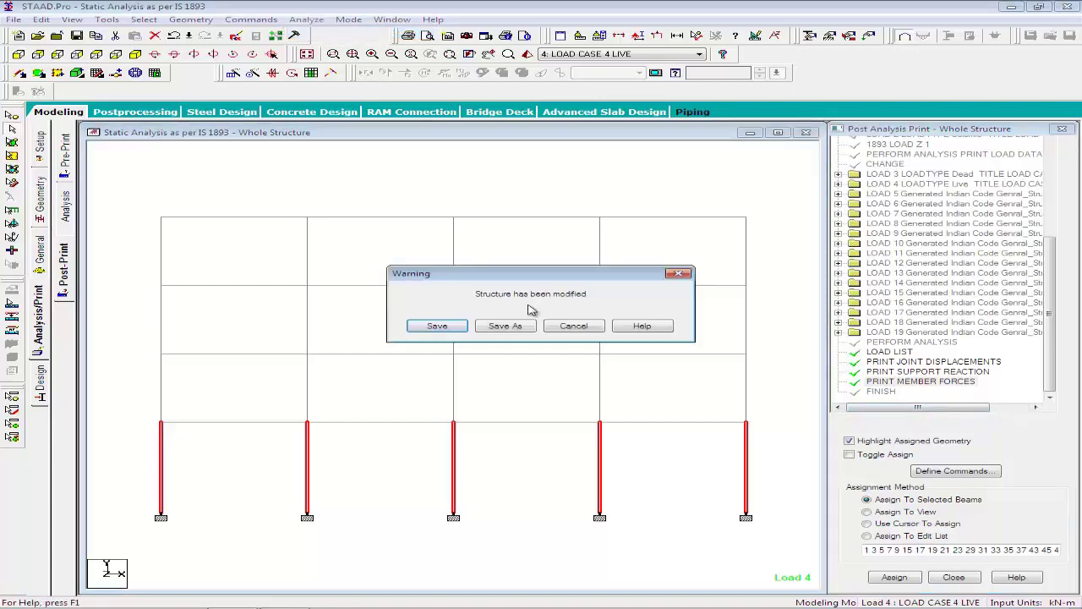
click(449, 330)
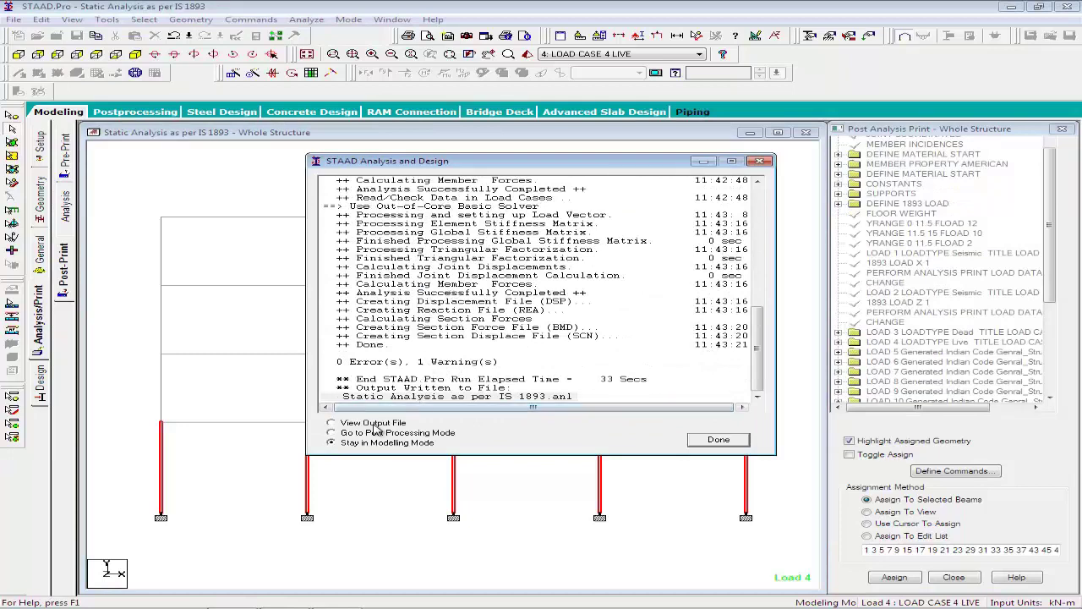
click(374, 424)
click(719, 439)
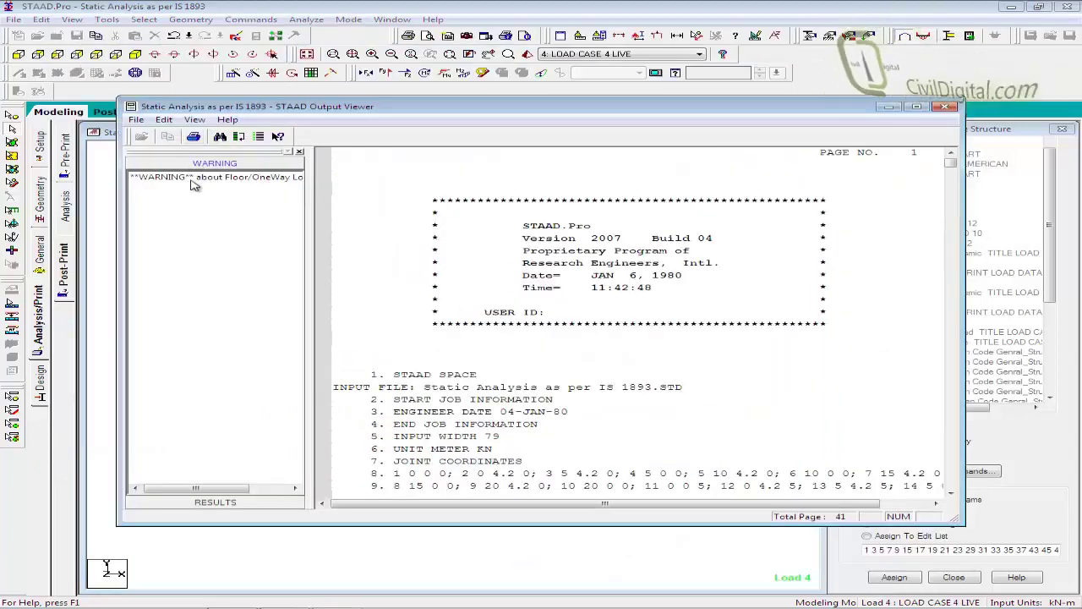
Check the Floor/OneWay warning and the X time period, Sa/g and FACTOR V lines.
click(192, 181)
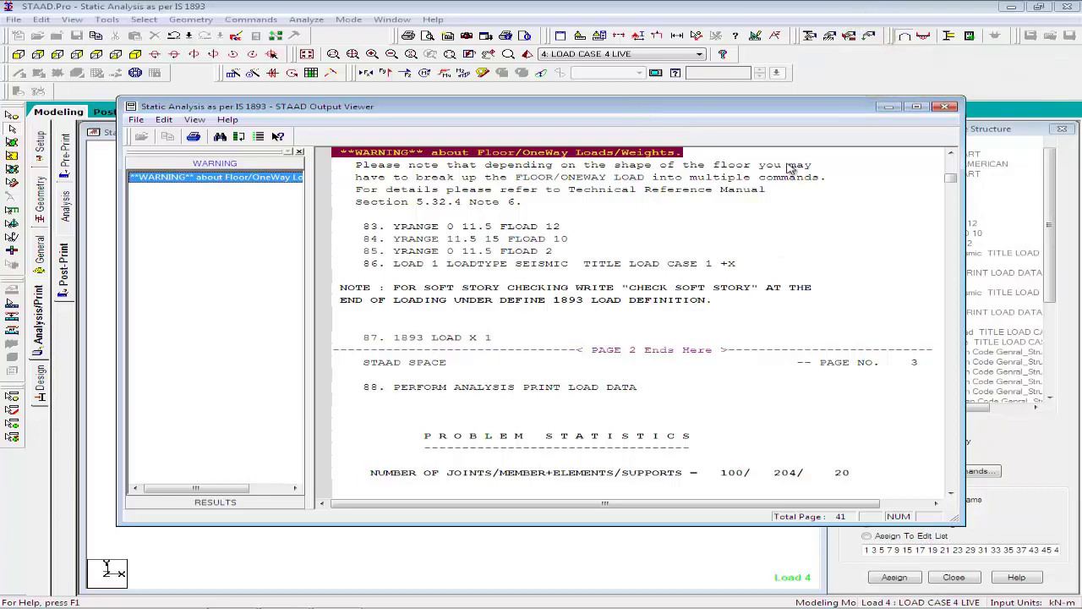
drag(181, 488, 199, 488)
scroll(545, 407, down, 6)
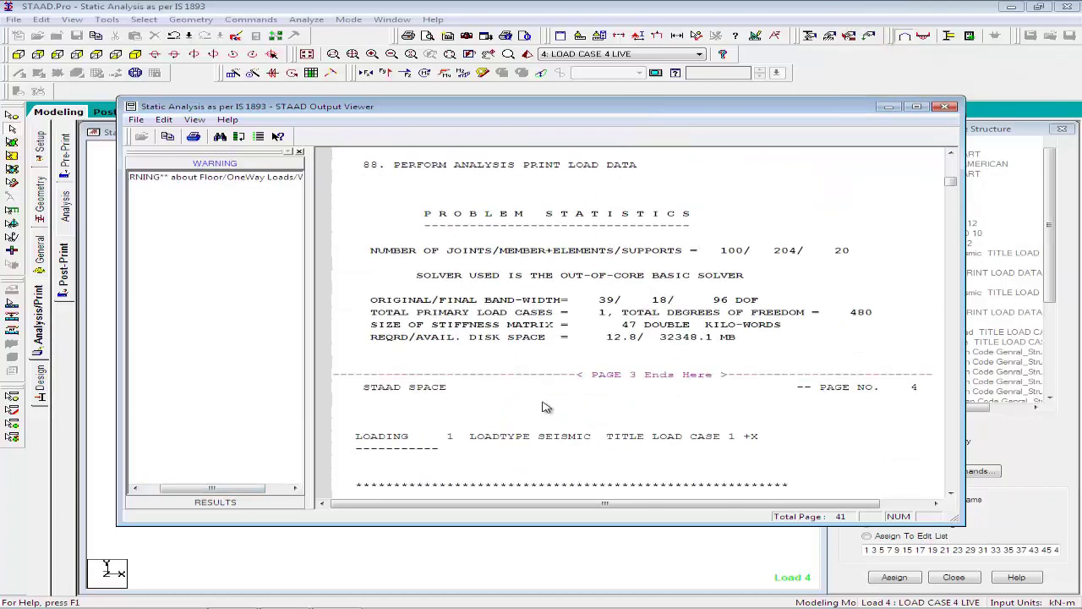
scroll(546, 406, down, 3)
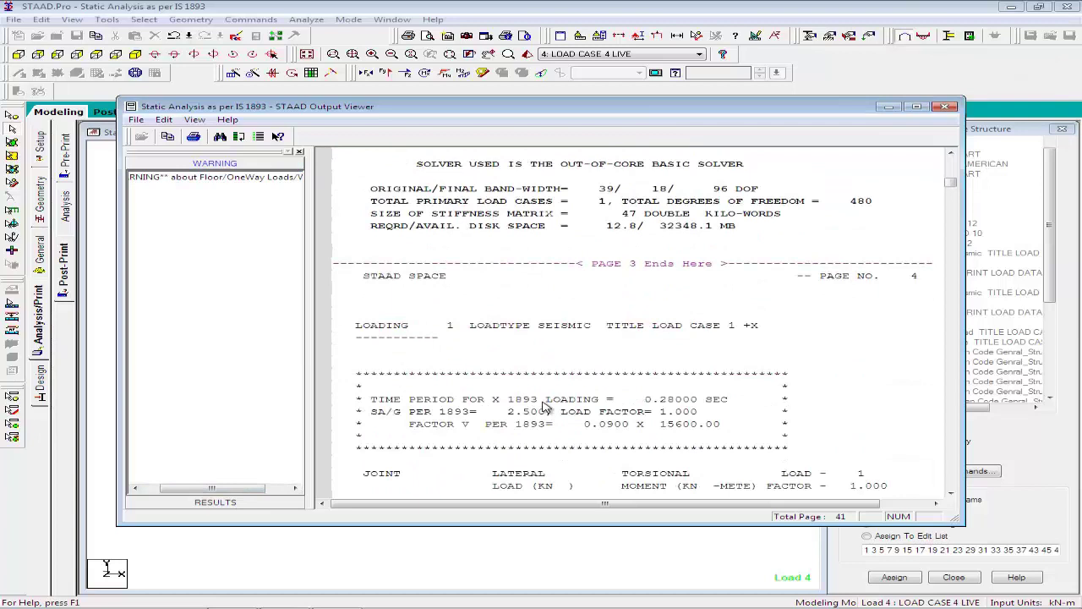
scroll(545, 406, down, 1)
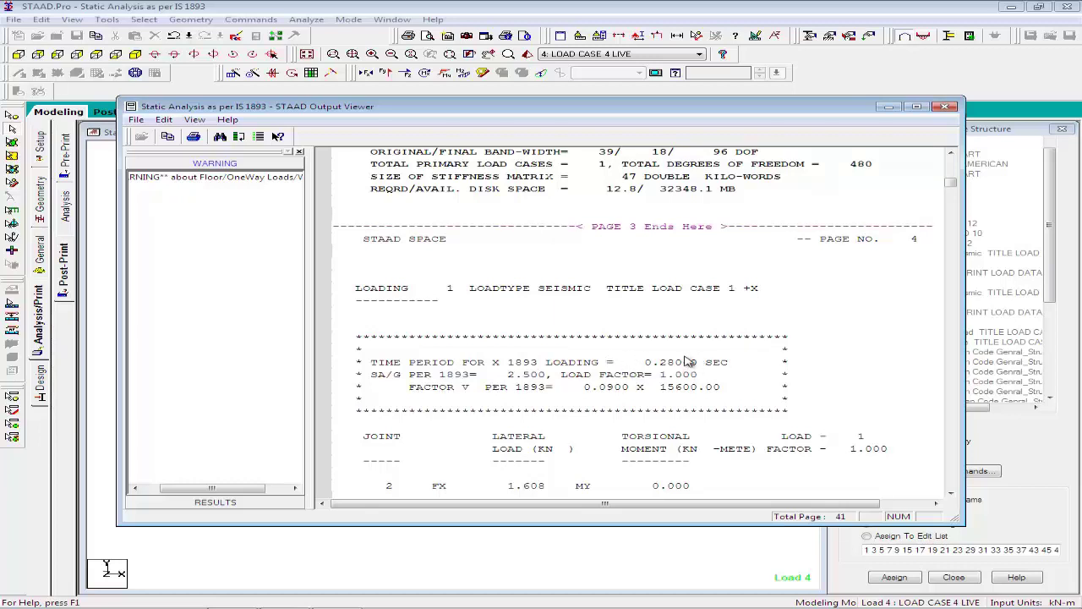
click(686, 363)
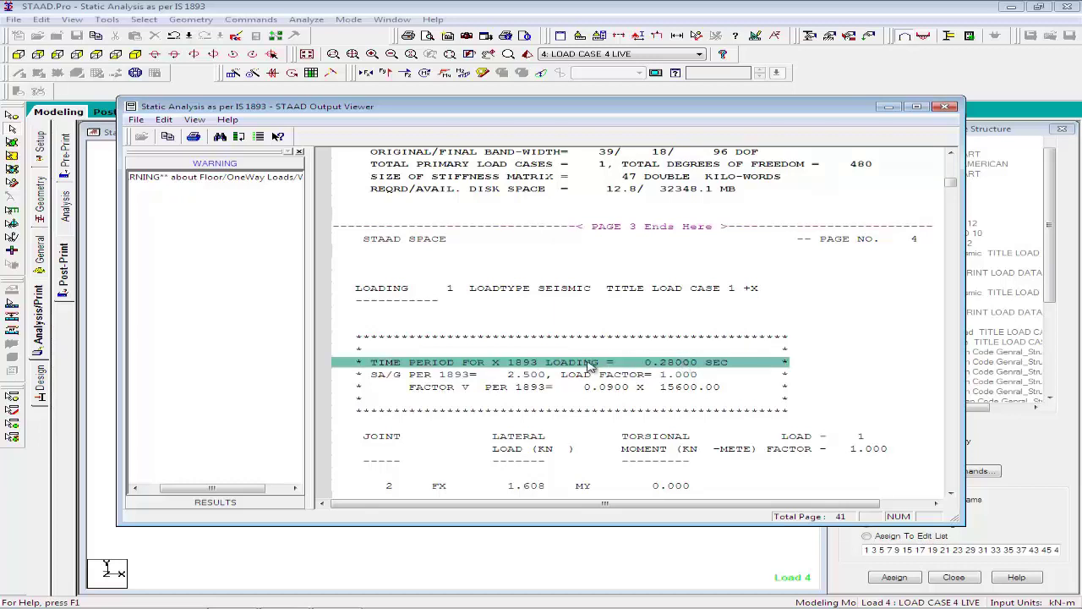
click(454, 375)
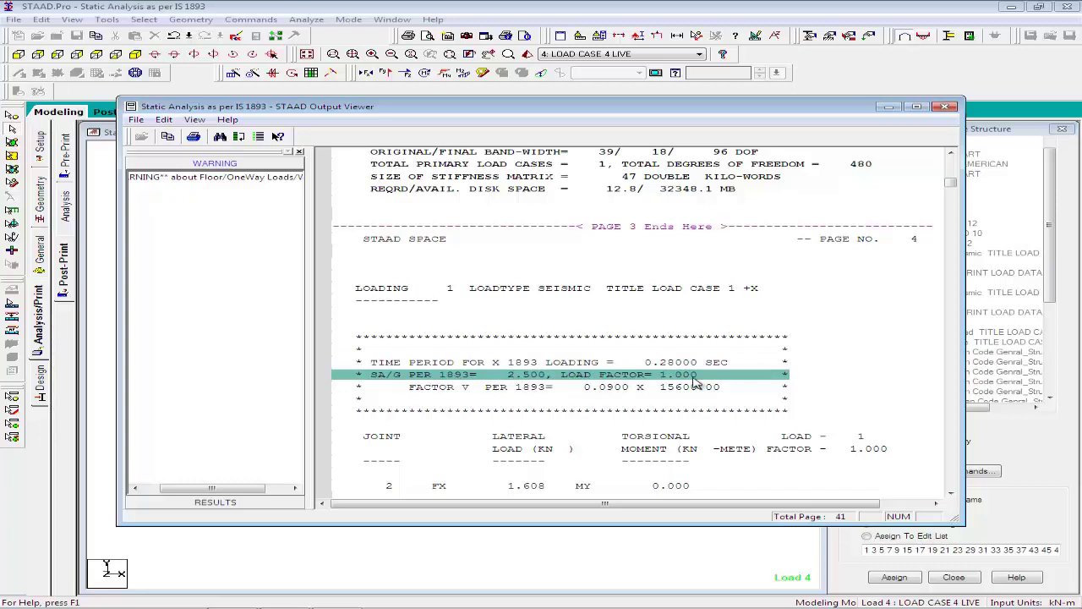
click(531, 389)
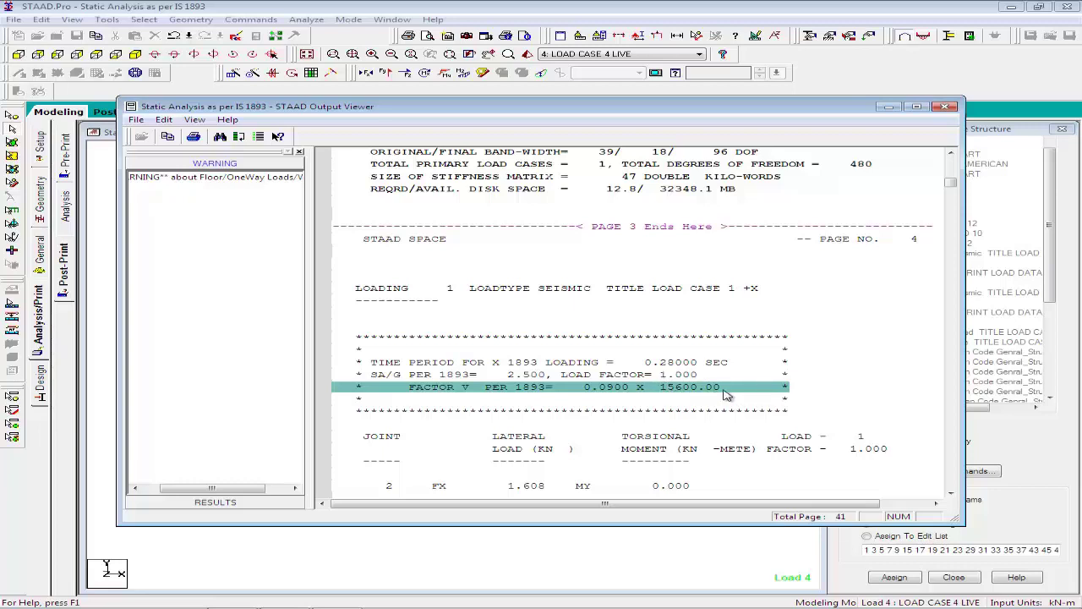
Review the lateral load rows for joints 2, 3, 5, 7 and 9.
scroll(725, 395, down, 6)
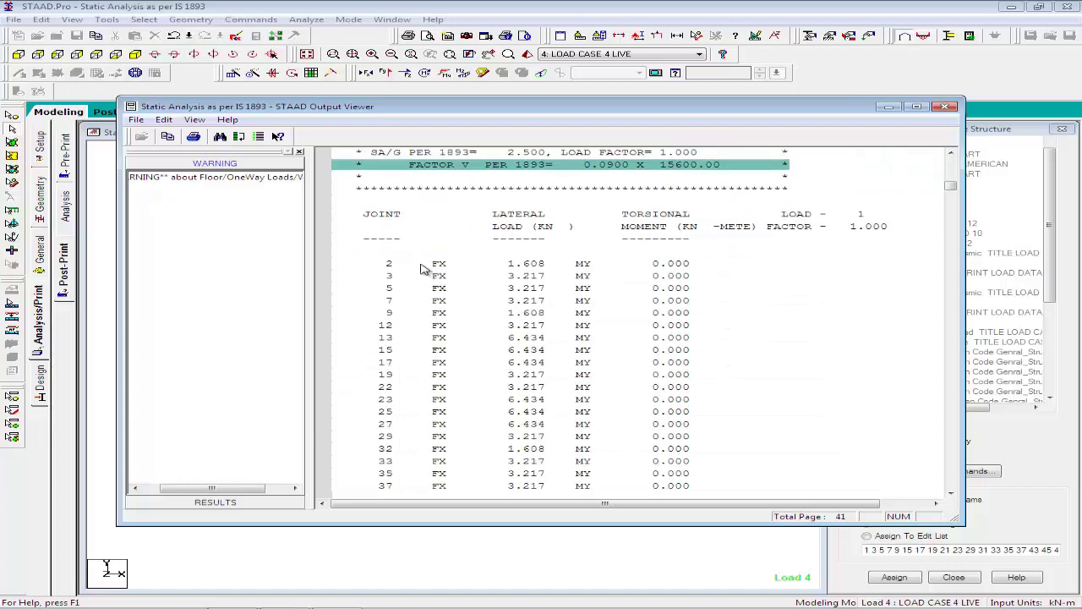
click(470, 265)
click(476, 278)
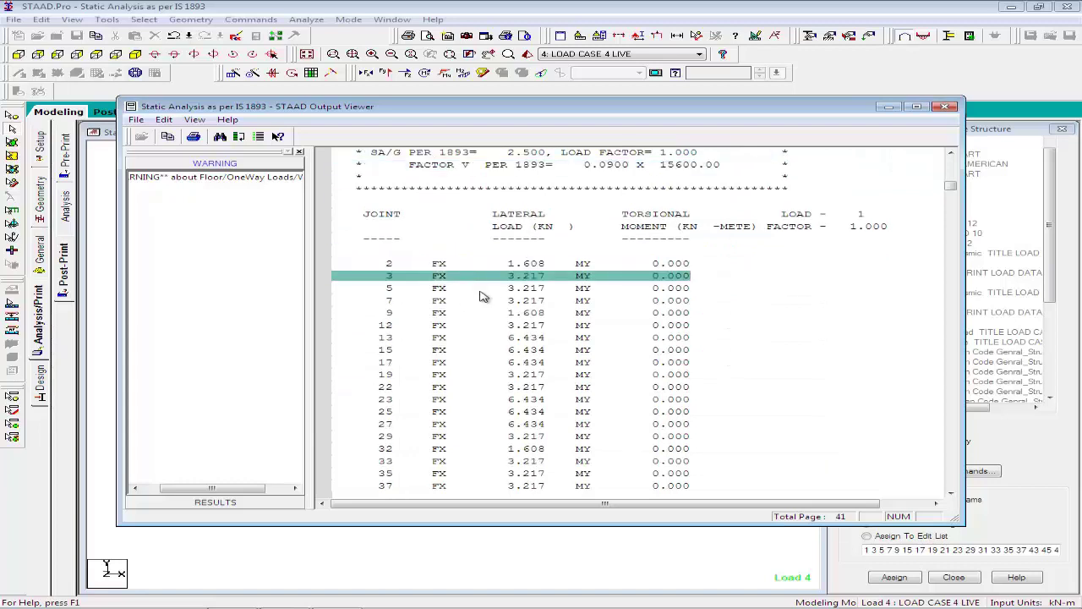
click(479, 290)
click(481, 303)
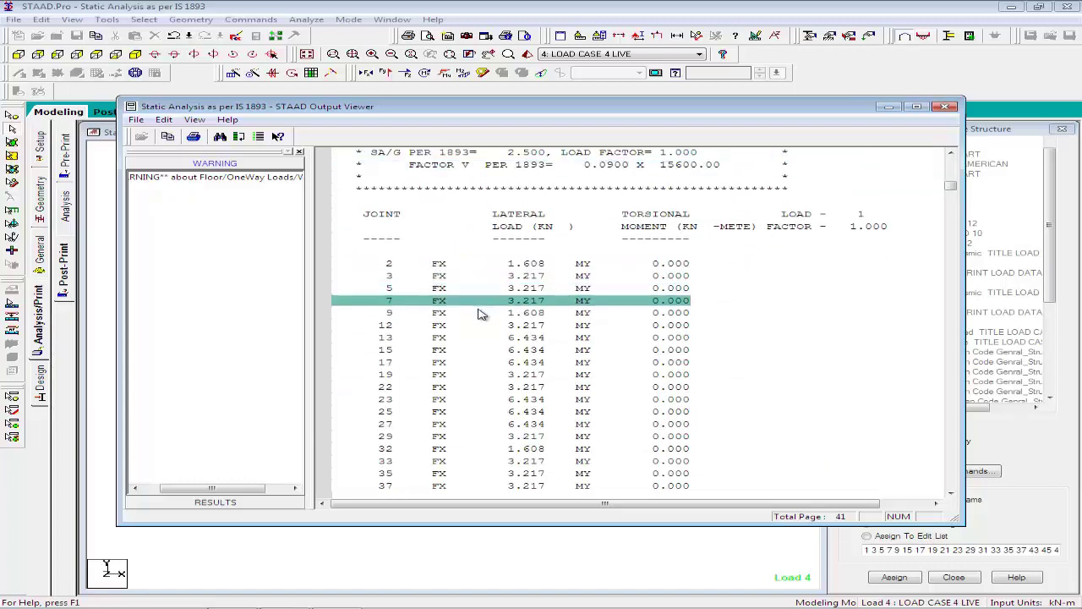
click(478, 315)
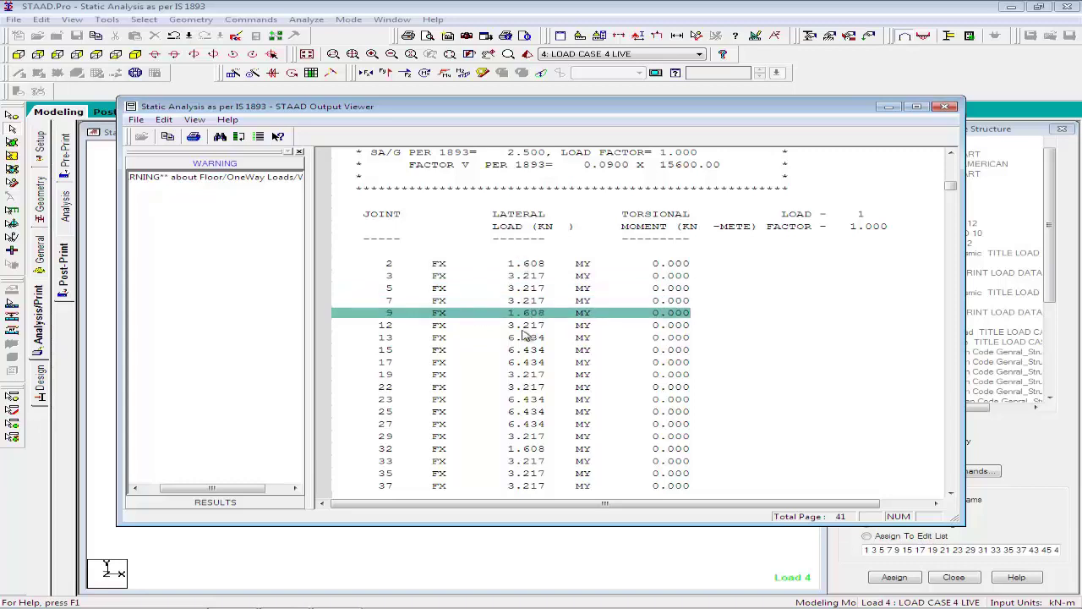
Review storey totals 77.205 at 4.2 m and 239.669 at 7.4 m, continuing to LOADING 2 +Z.
scroll(525, 343, down, 3)
scroll(528, 345, down, 1)
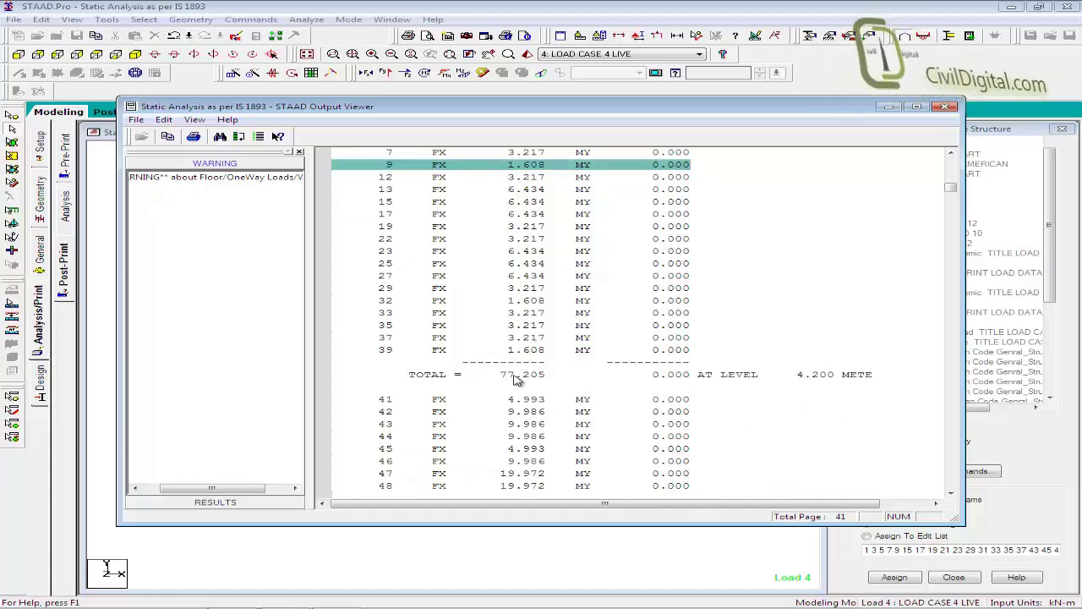
click(830, 377)
scroll(828, 383, down, 1)
scroll(824, 379, down, 8)
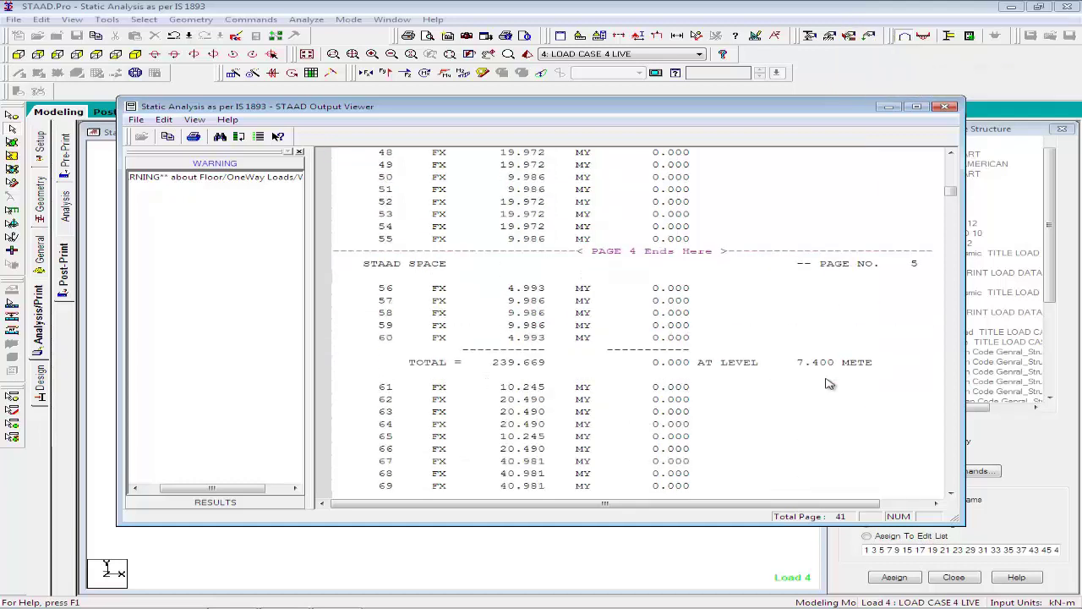
click(472, 366)
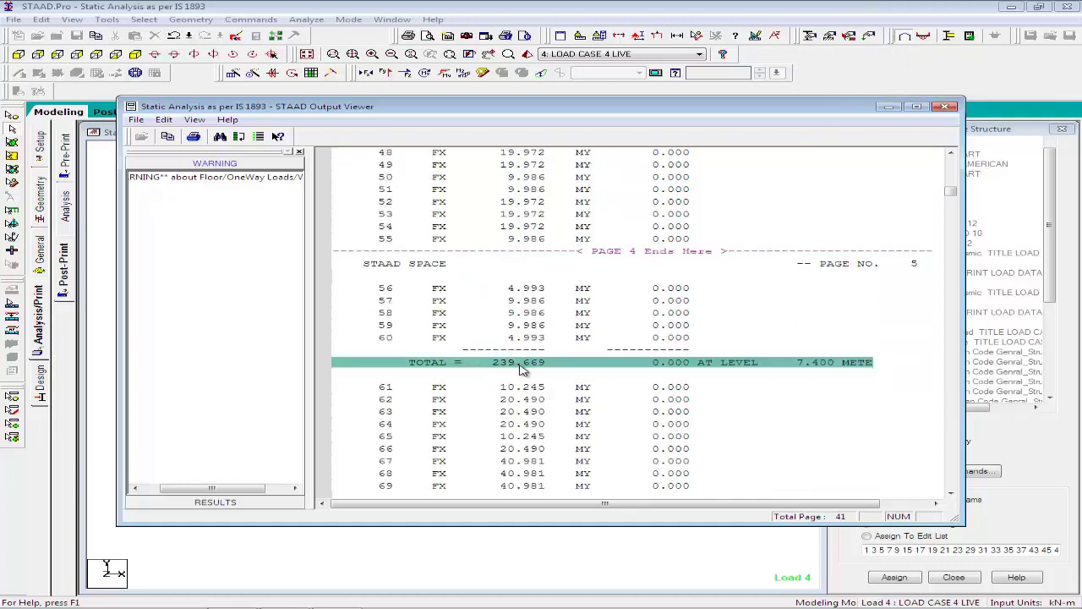
scroll(541, 370, down, 8)
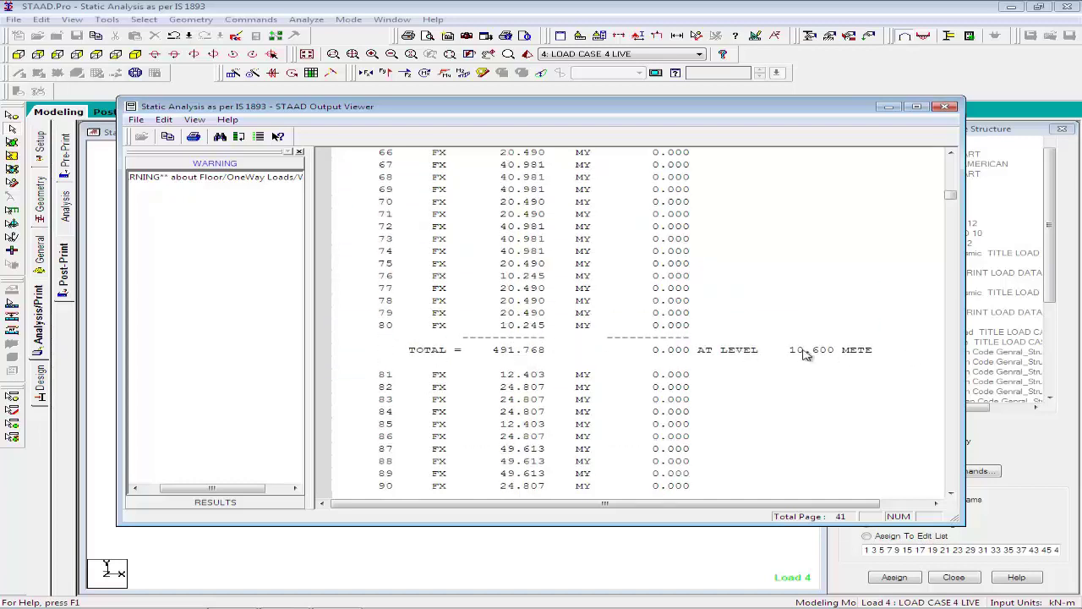
scroll(583, 358, down, 8)
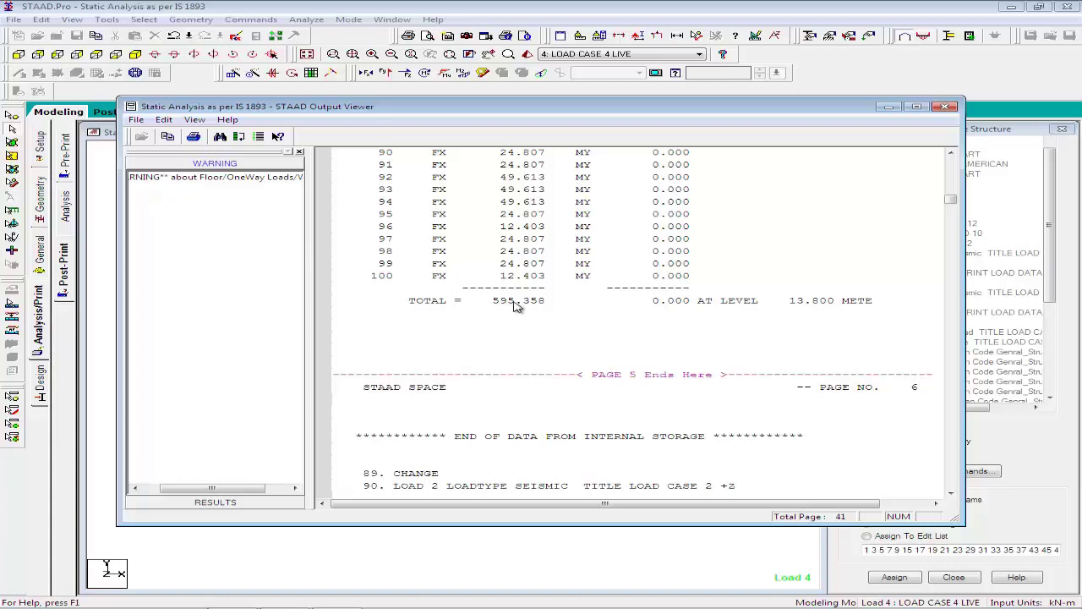
scroll(516, 307, down, 9)
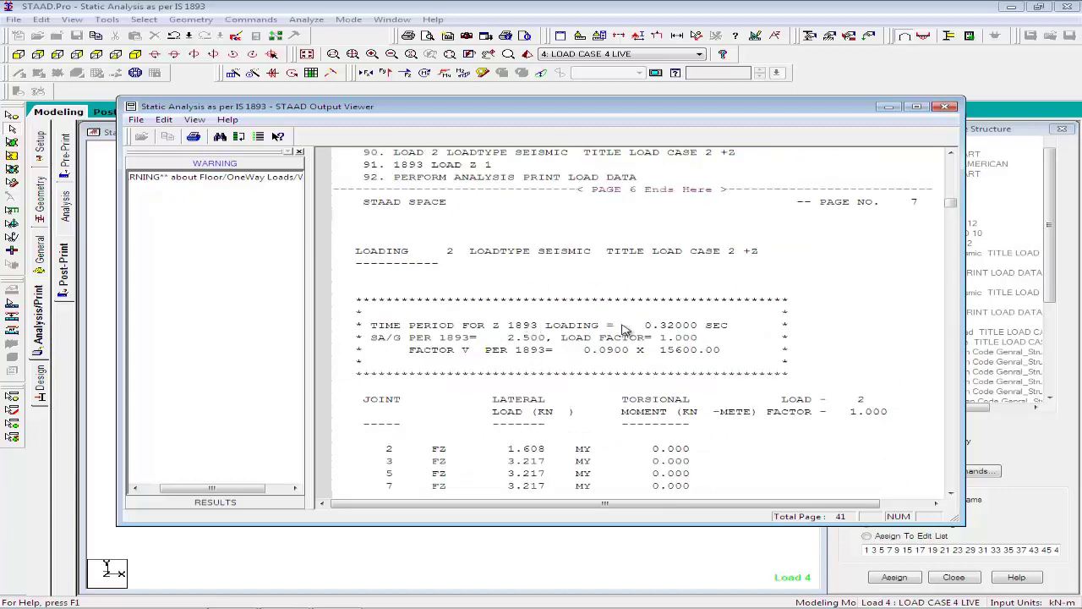
Mark the 0.32 sec time period line and scroll to the joint displacement table for cases 5–12.
click(623, 328)
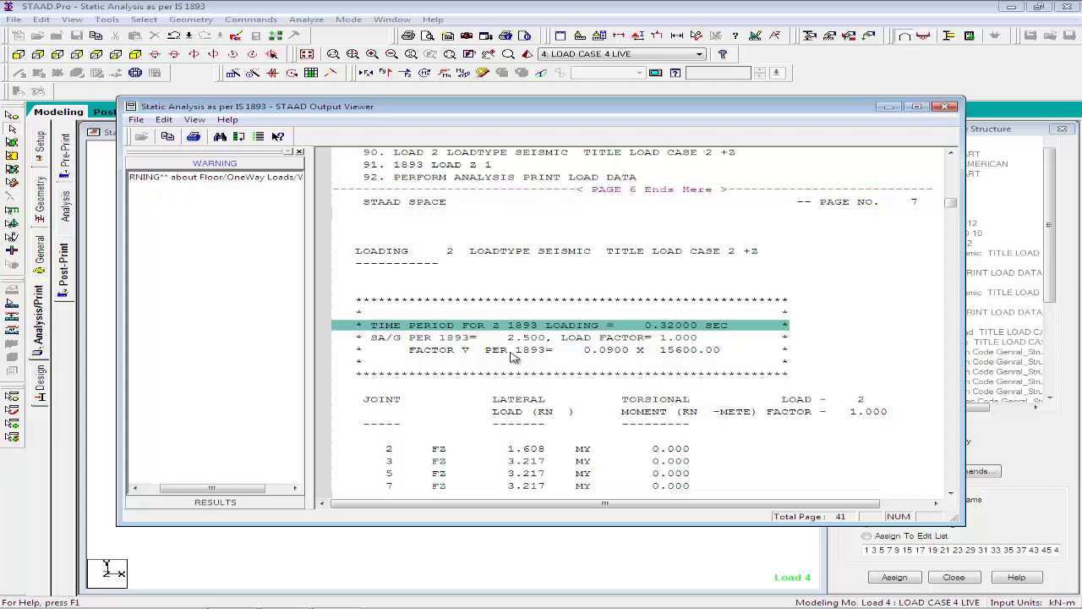
scroll(512, 356, down, 9)
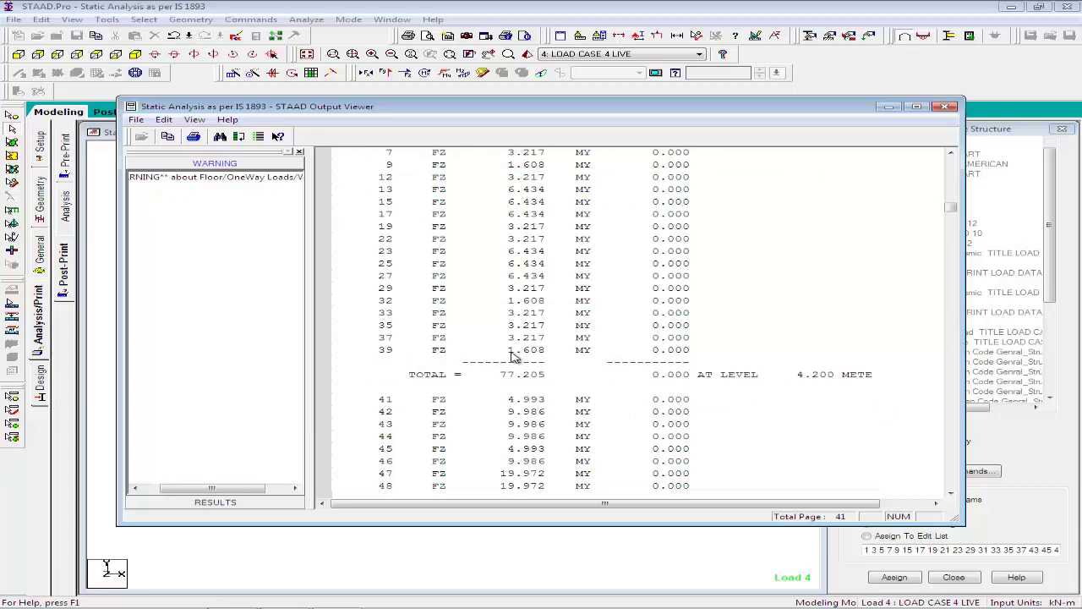
scroll(507, 356, down, 3)
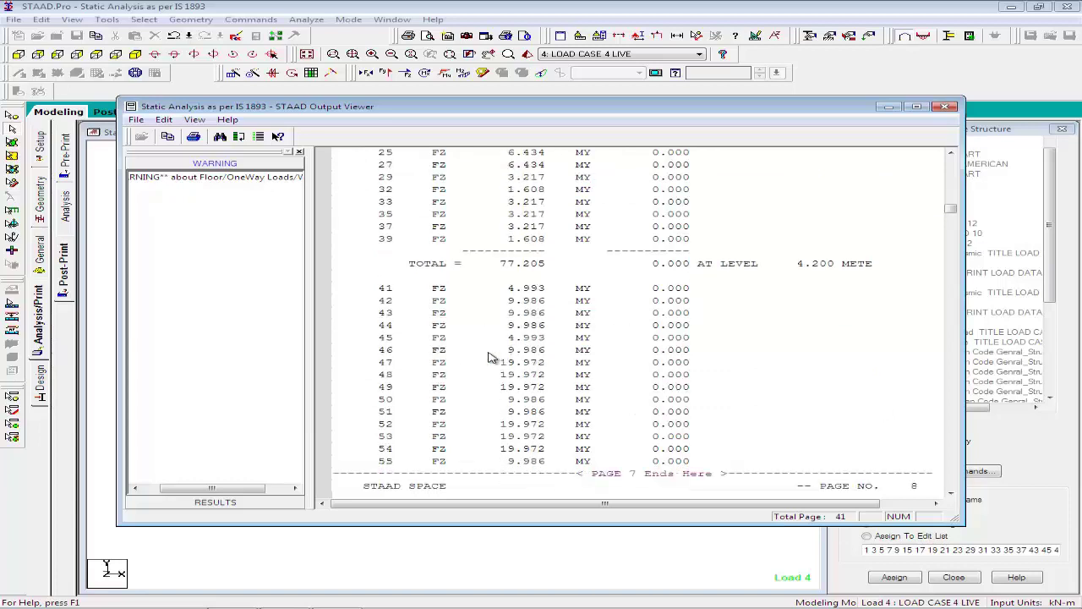
scroll(445, 419, down, 10)
scroll(446, 414, down, 11)
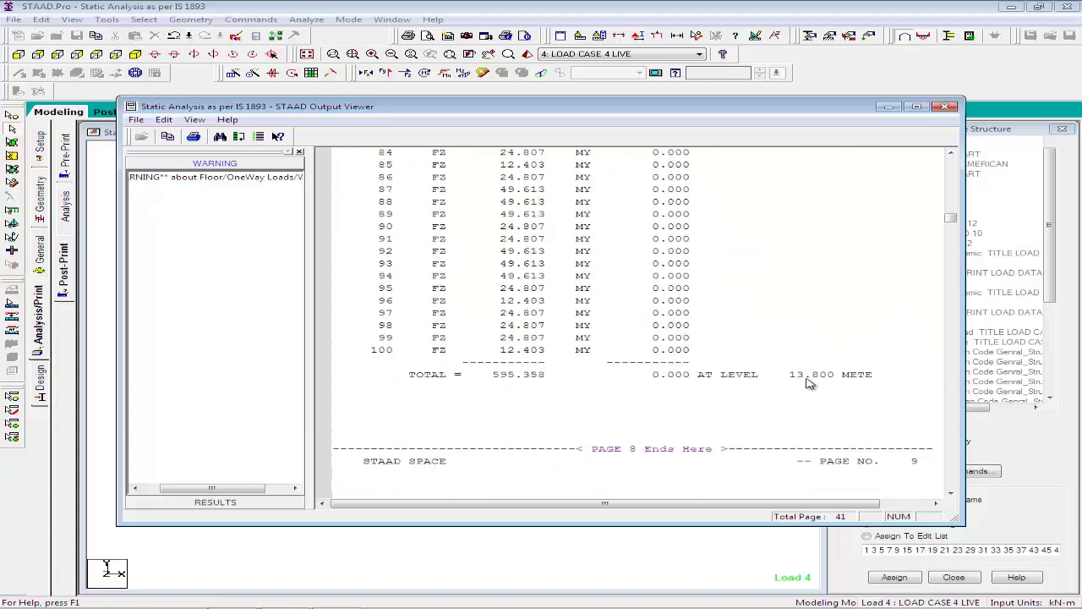
scroll(824, 381, down, 3)
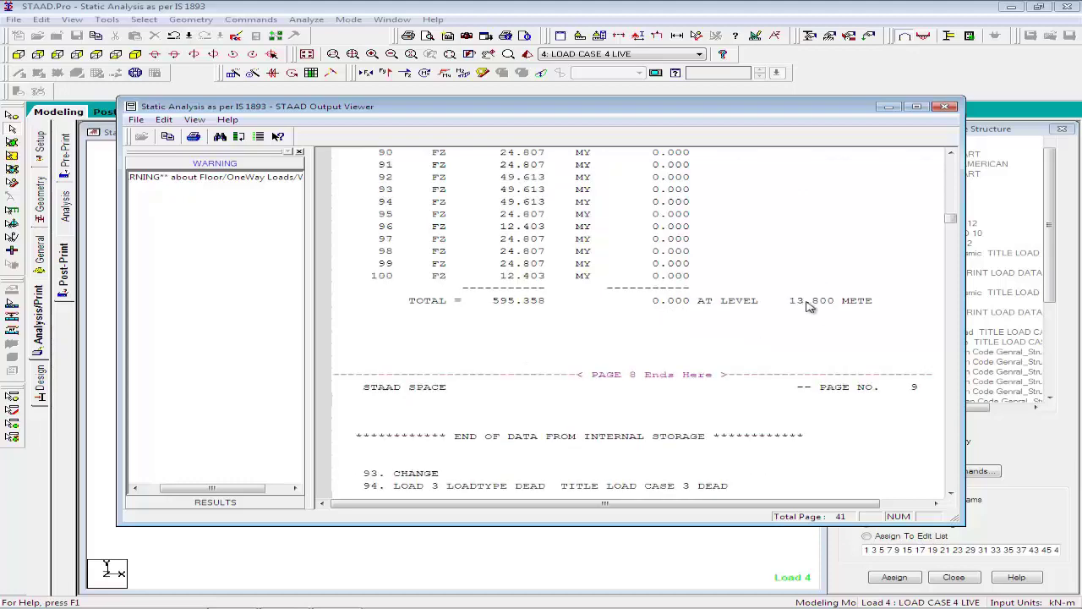
scroll(833, 306, down, 8)
scroll(833, 306, down, 16)
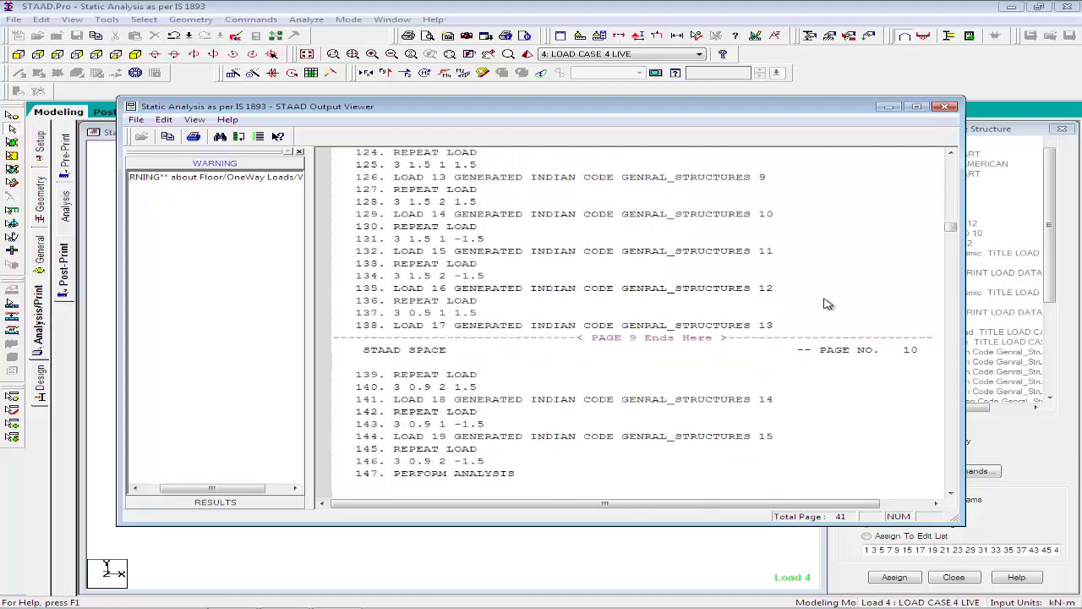
scroll(827, 304, down, 6)
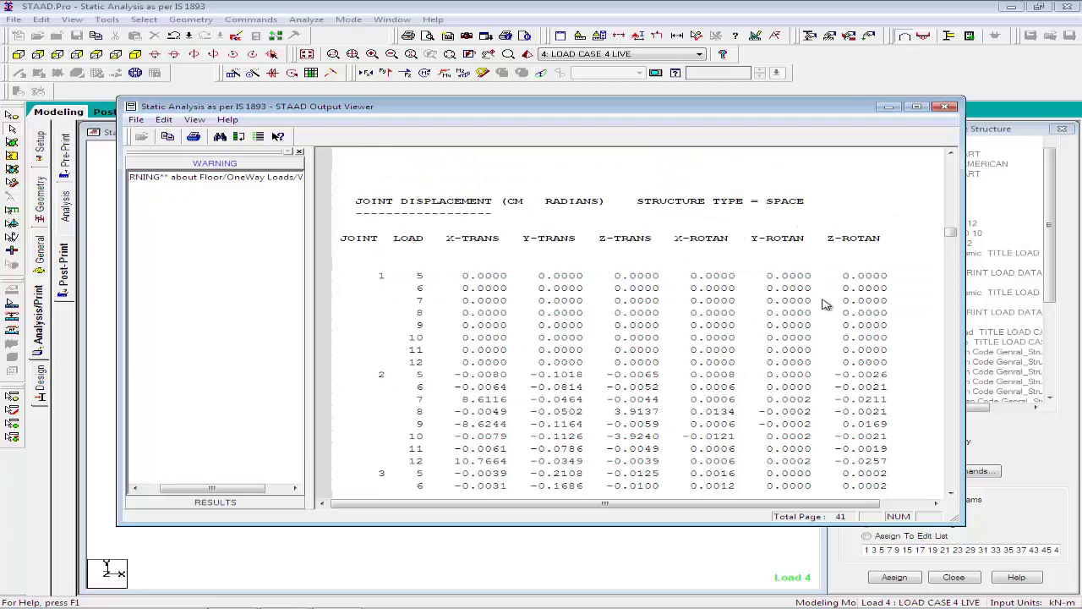
Inspect joint 1 and 2 displacements under loads 5 and 12, then advance toward the support reactions on page 28.
click(423, 279)
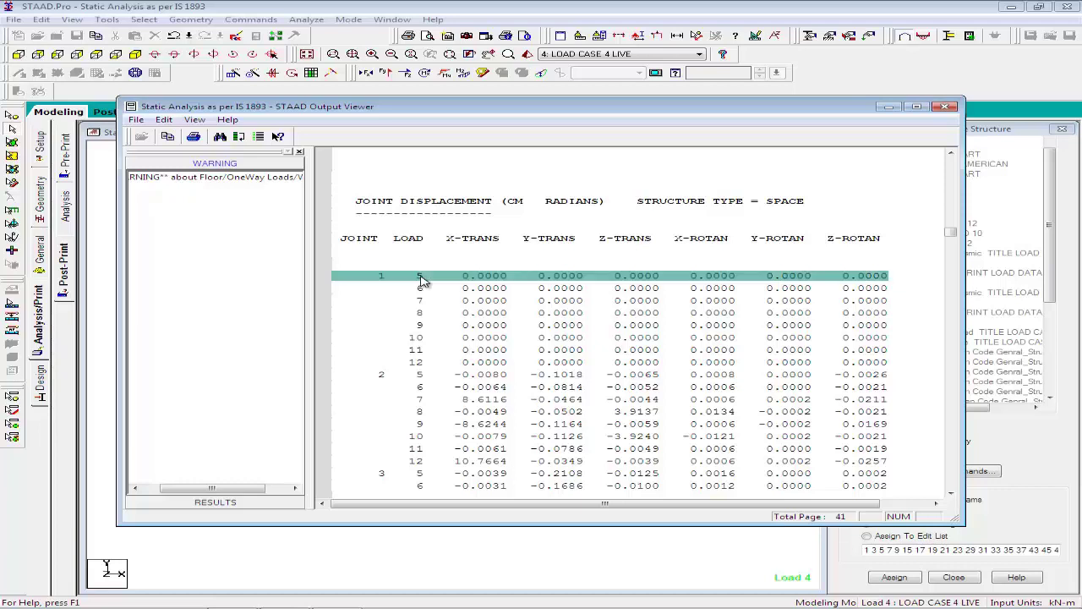
click(423, 363)
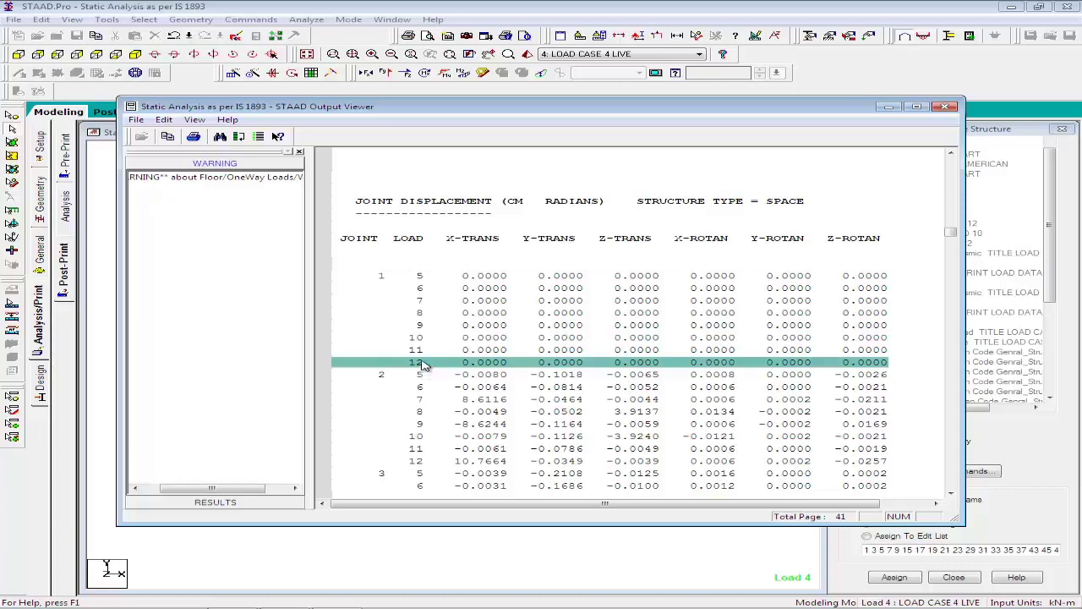
click(382, 280)
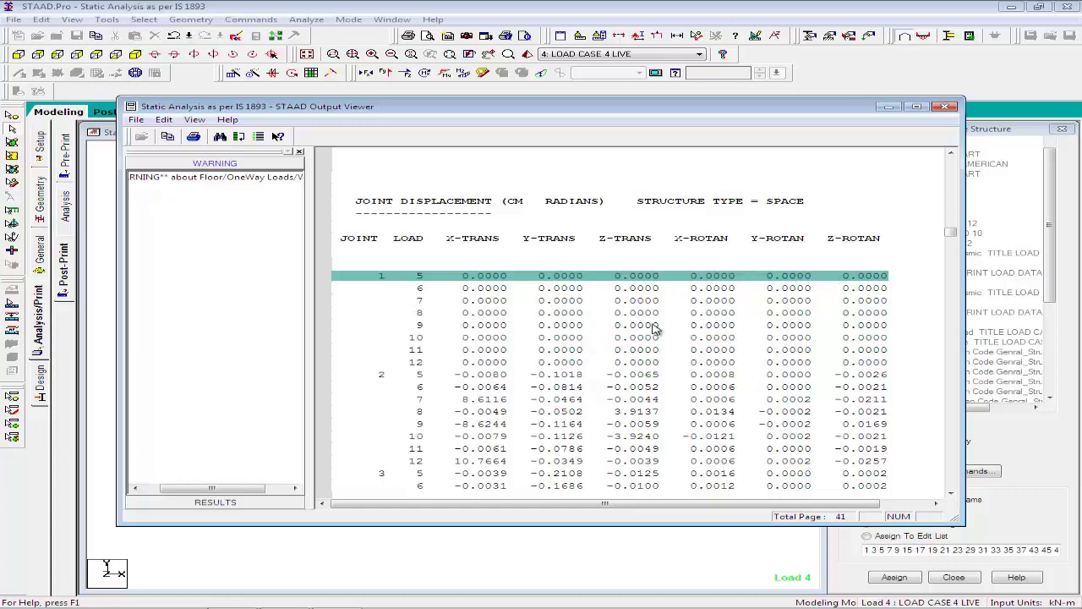
scroll(654, 328, down, 1)
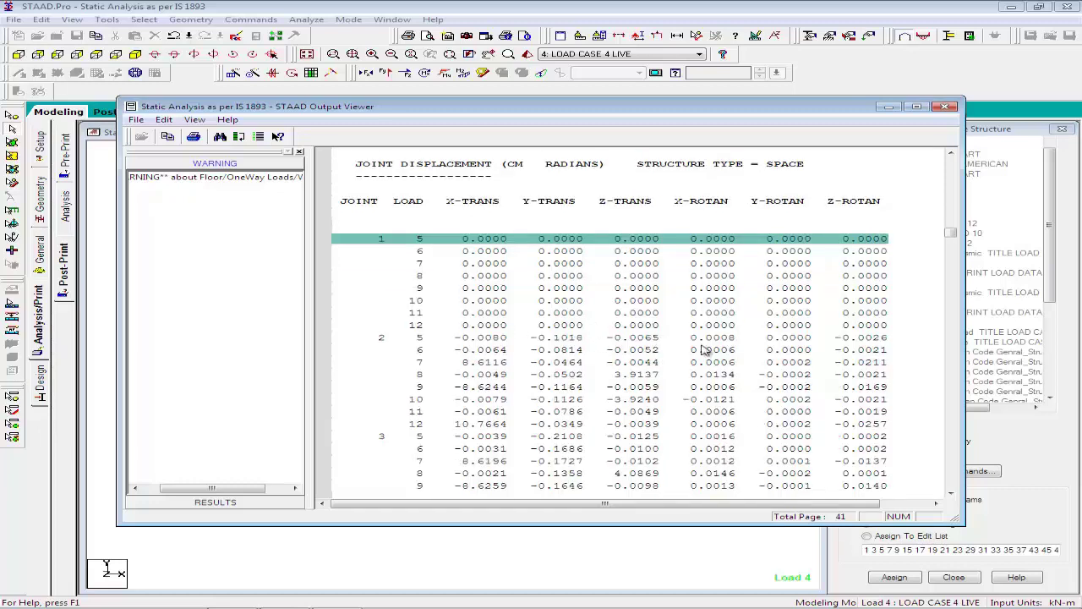
click(425, 340)
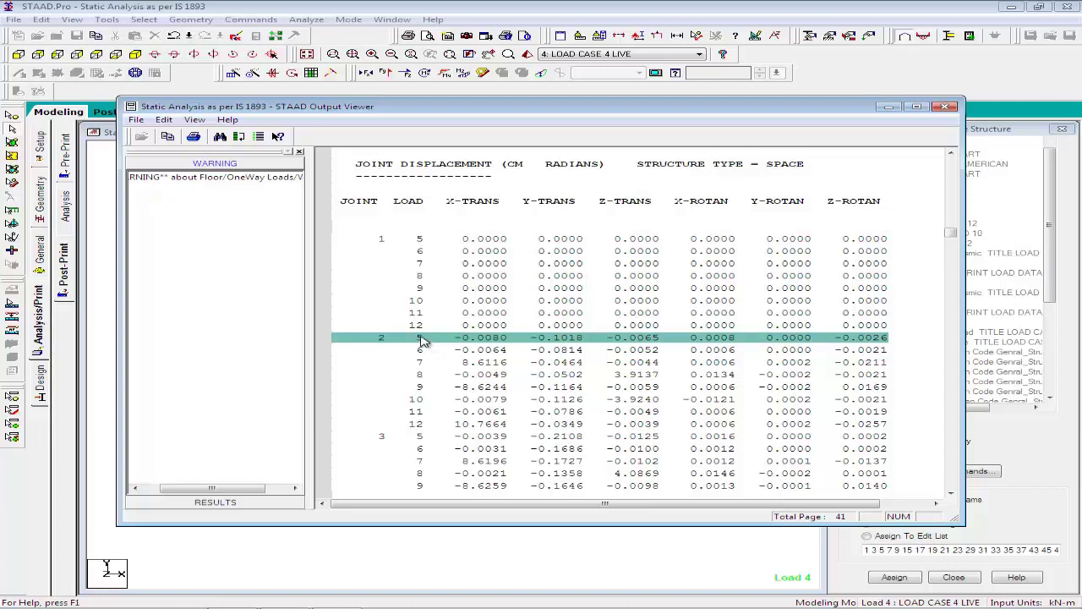
scroll(436, 430, down, 5)
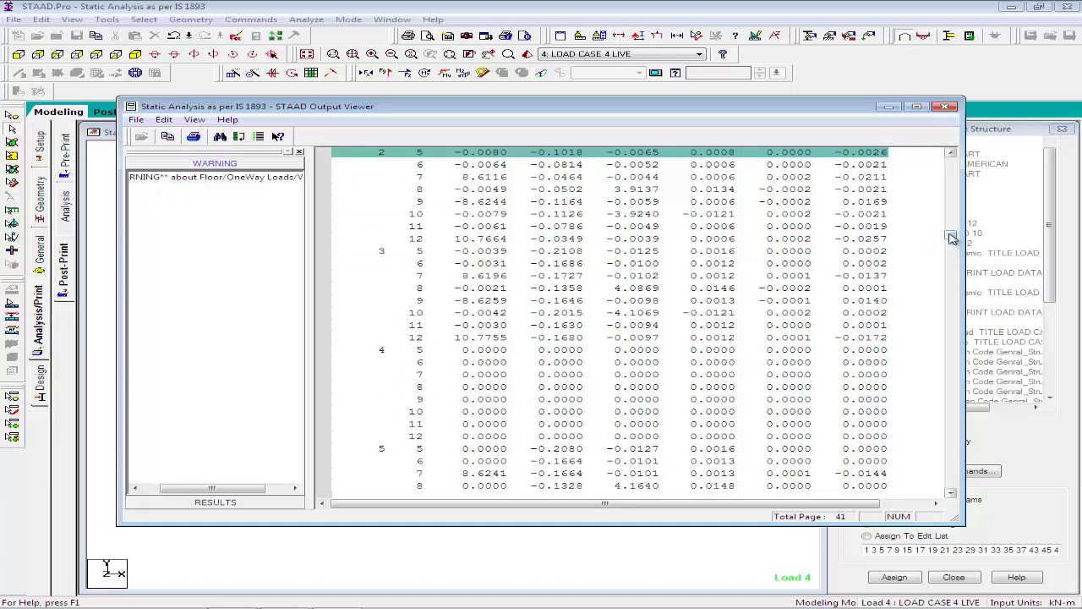
drag(951, 239, 954, 381)
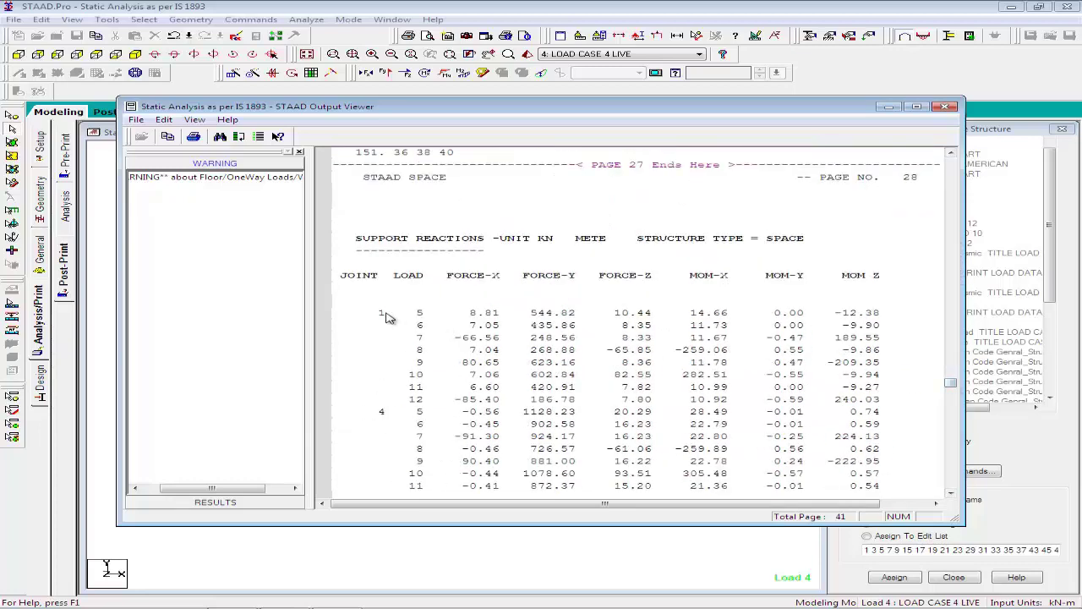
Examine the support reactions table, highlighting joint 1's load 5 row and the column headings.
scroll(395, 319, down, 2)
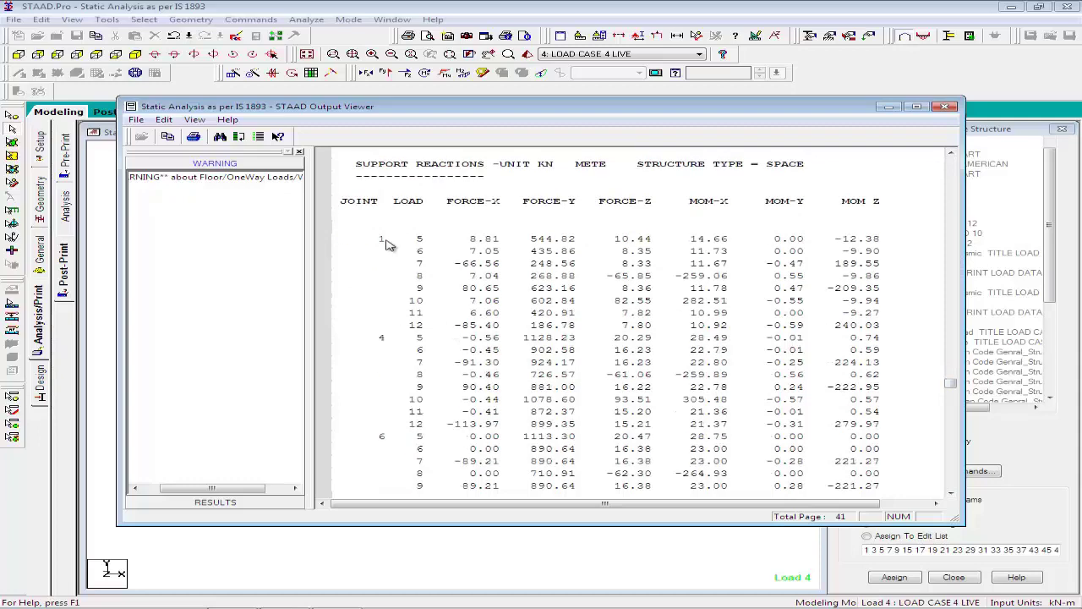
scroll(403, 334, down, 3)
scroll(394, 376, down, 9)
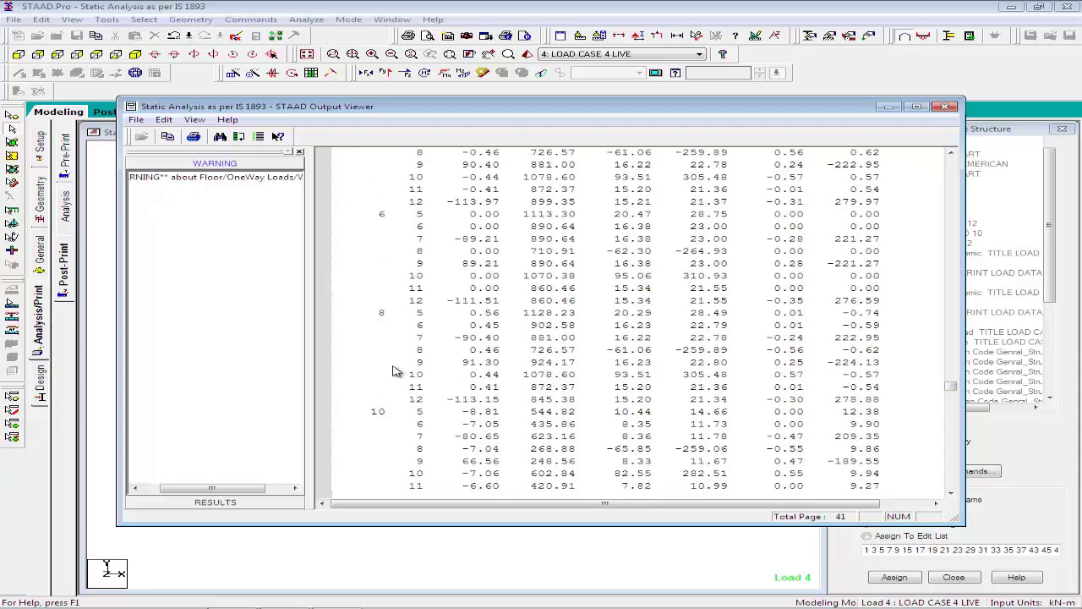
scroll(397, 380, up, 14)
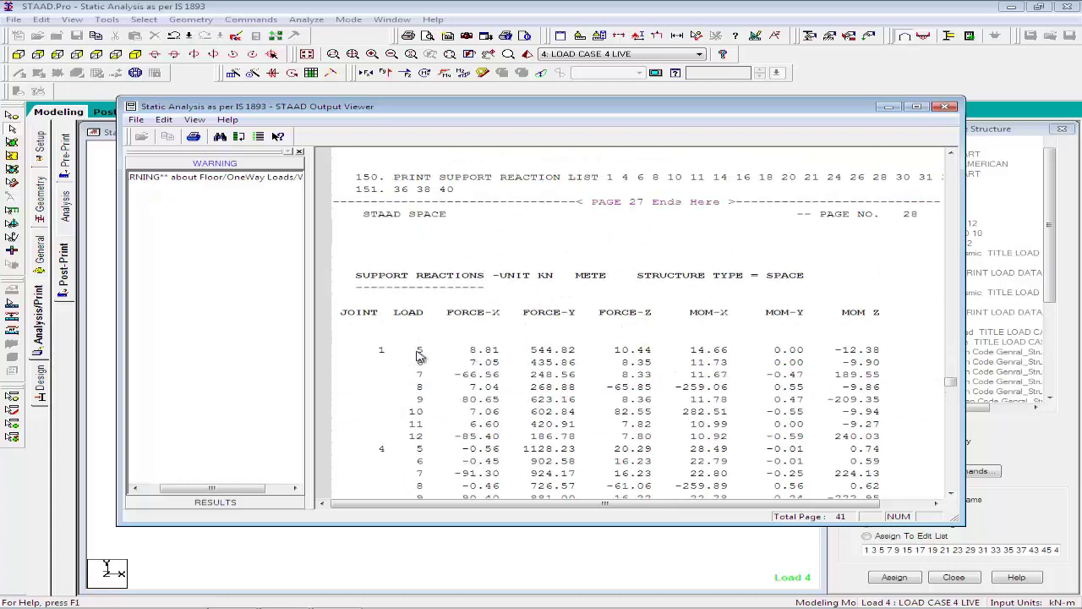
click(416, 354)
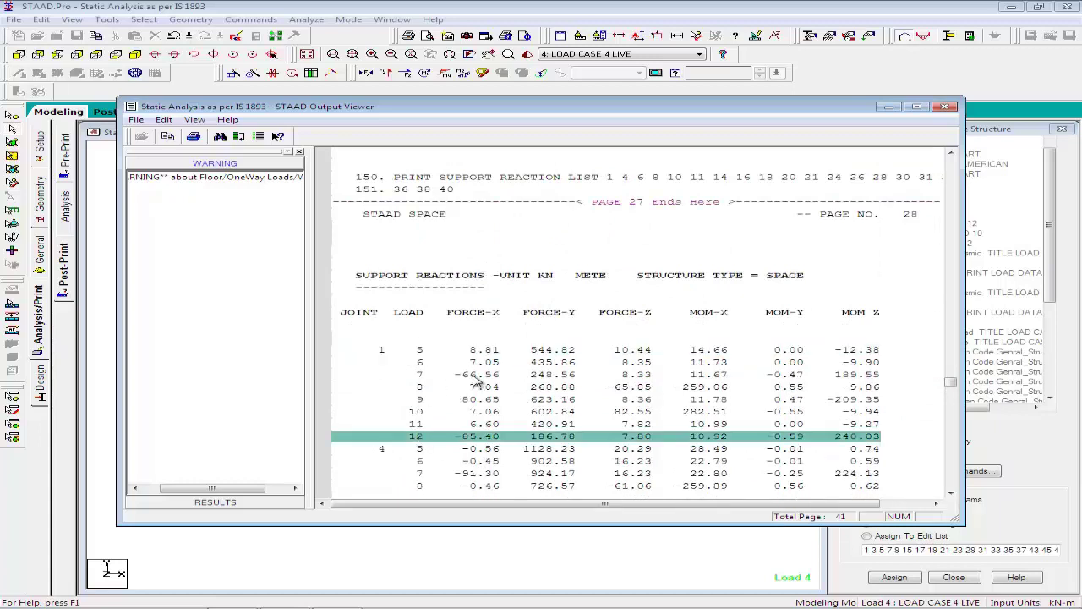
click(482, 315)
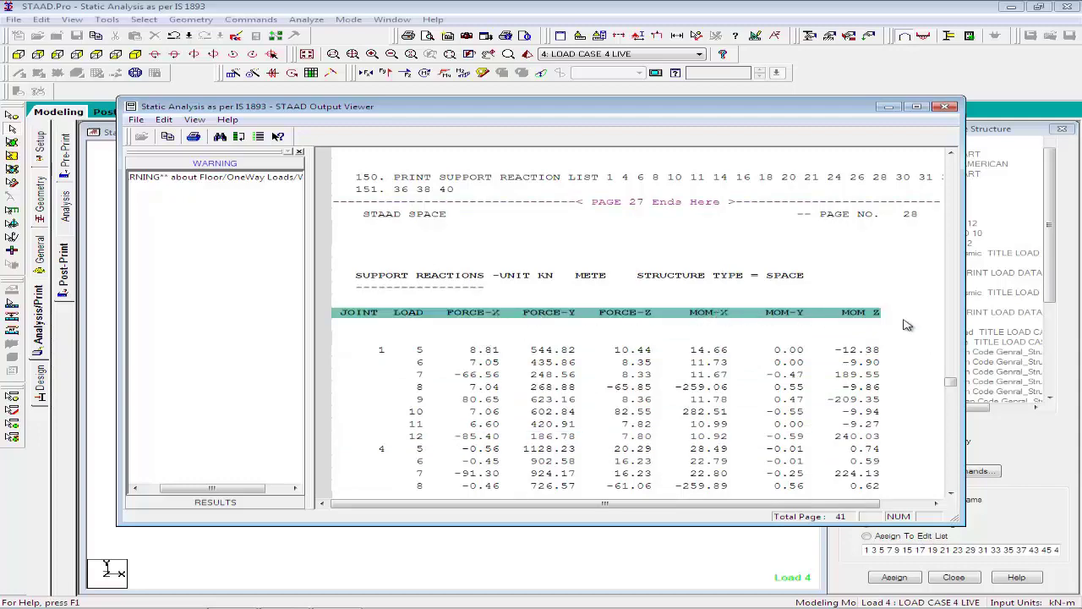
Scroll on to the member end forces table on page 30, showing member 1 at 544.82 kN axial.
scroll(901, 331, down, 4)
scroll(901, 331, down, 15)
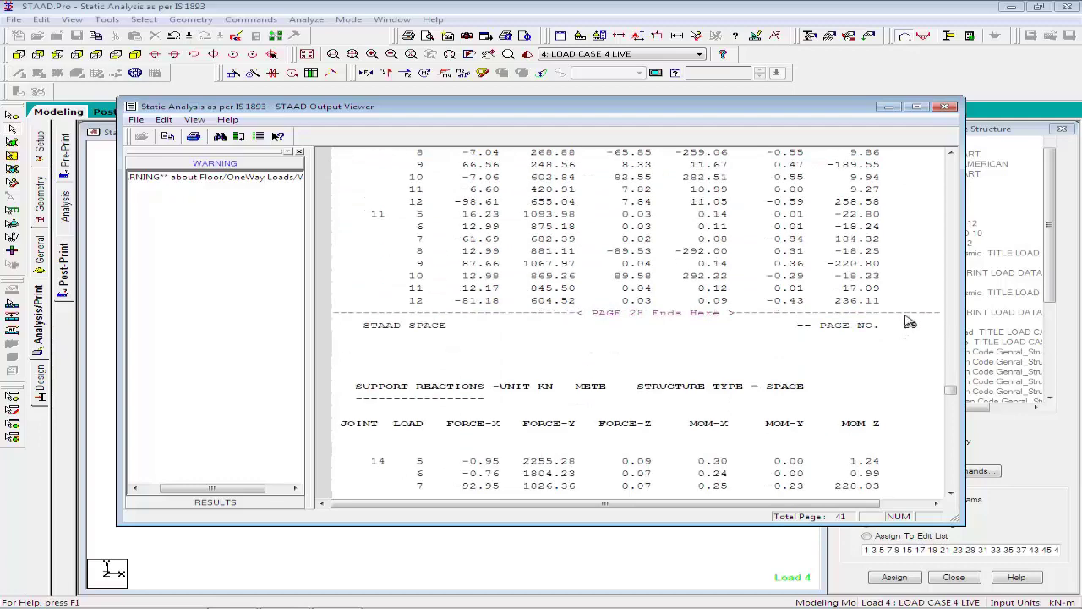
scroll(721, 314, down, 15)
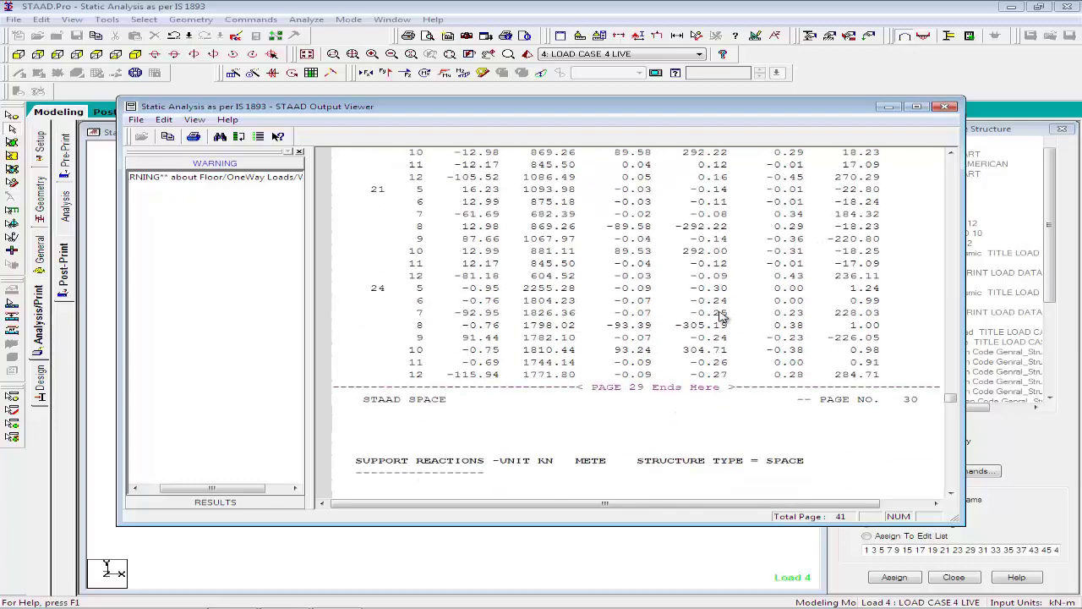
scroll(721, 314, down, 8)
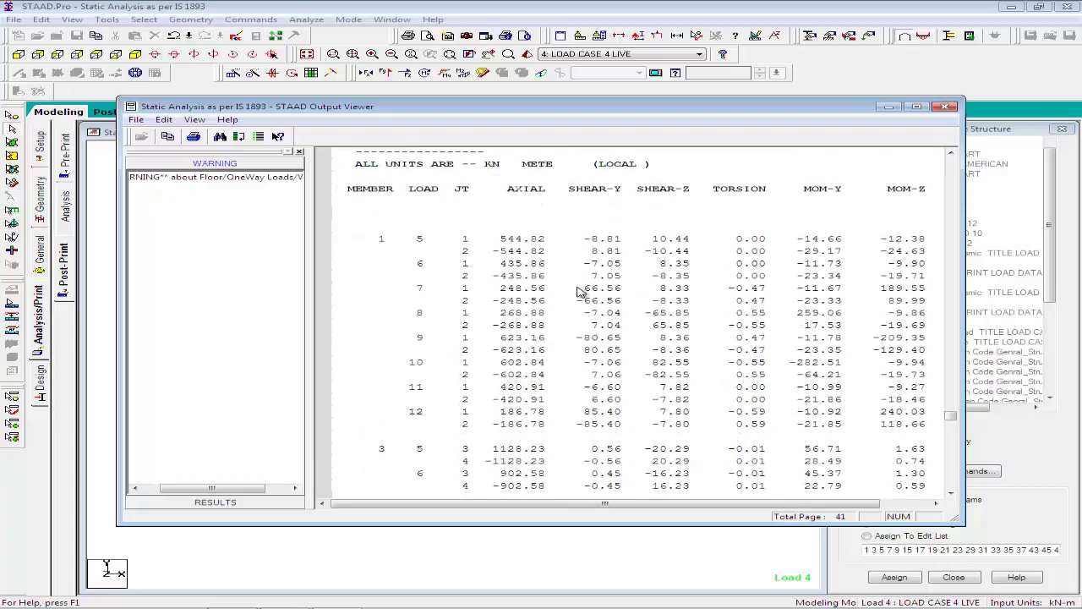
click(421, 241)
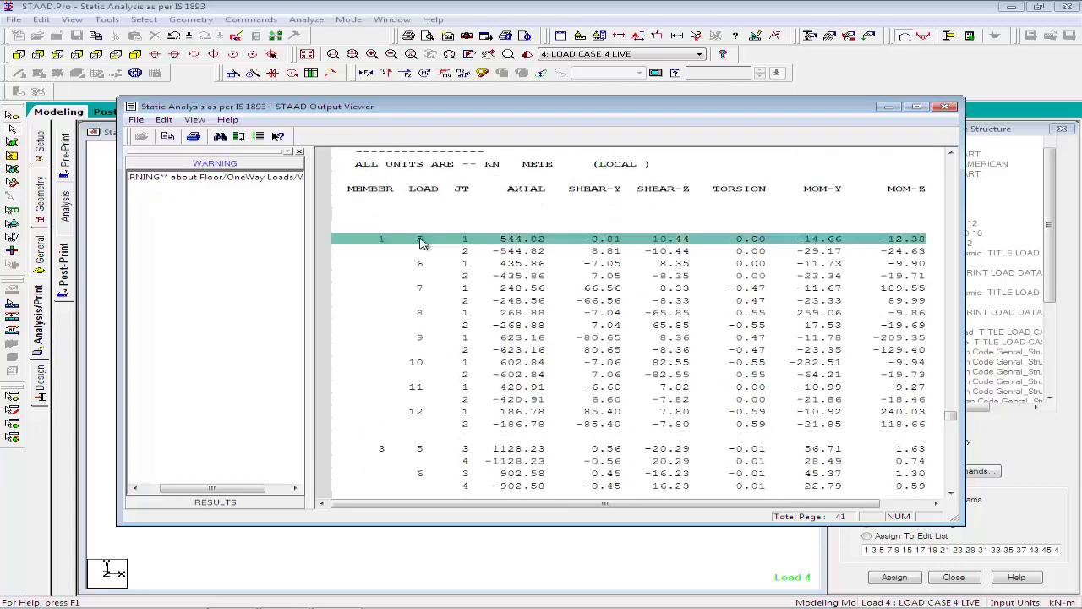
click(423, 413)
scroll(575, 313, down, 8)
scroll(600, 277, up, 5)
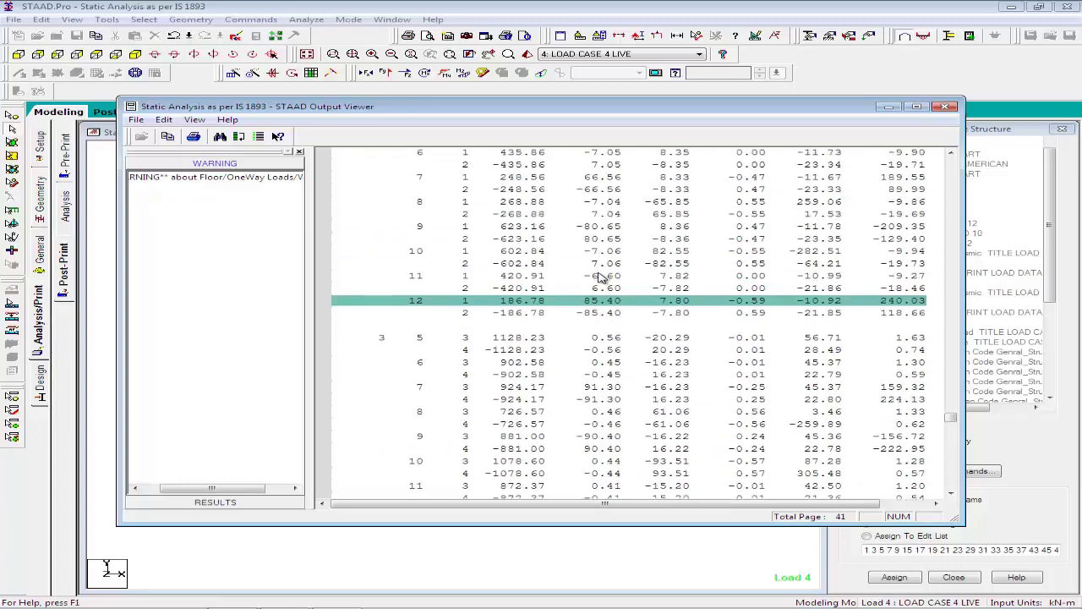
scroll(607, 286, up, 4)
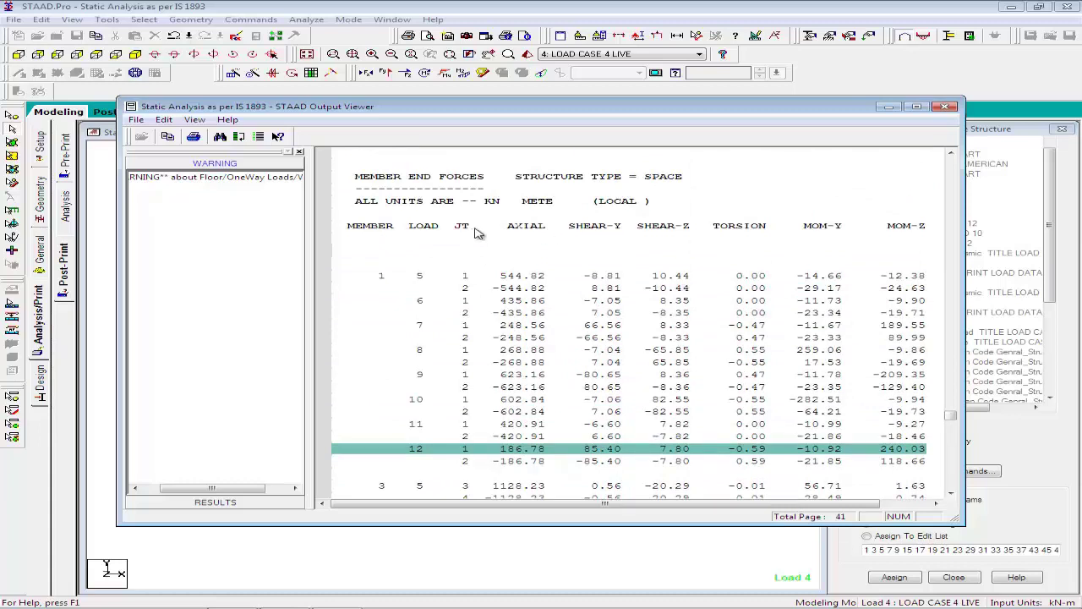
click(517, 230)
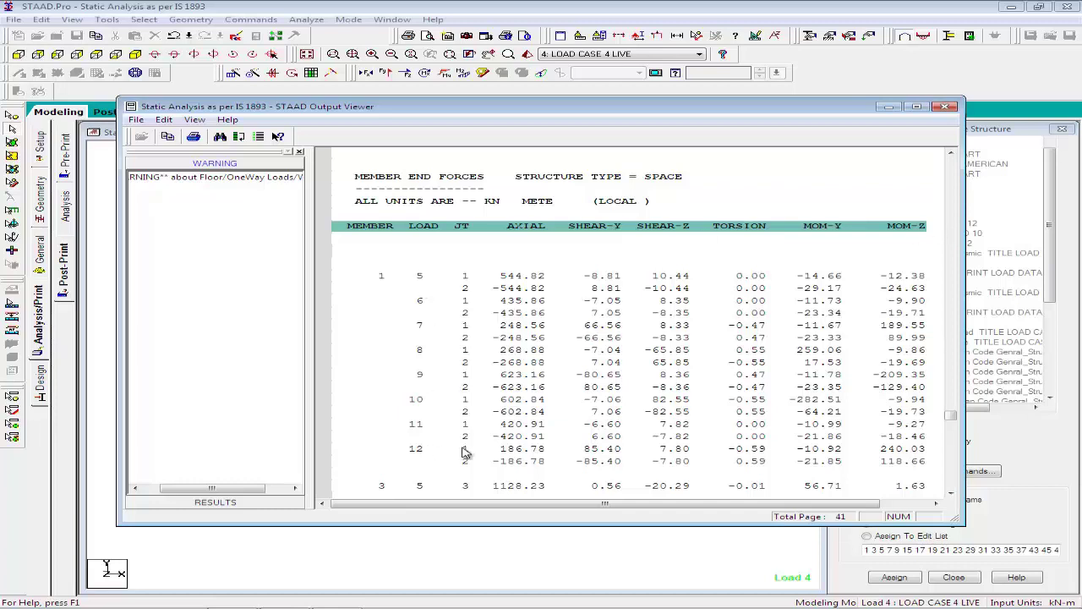
click(471, 278)
click(475, 287)
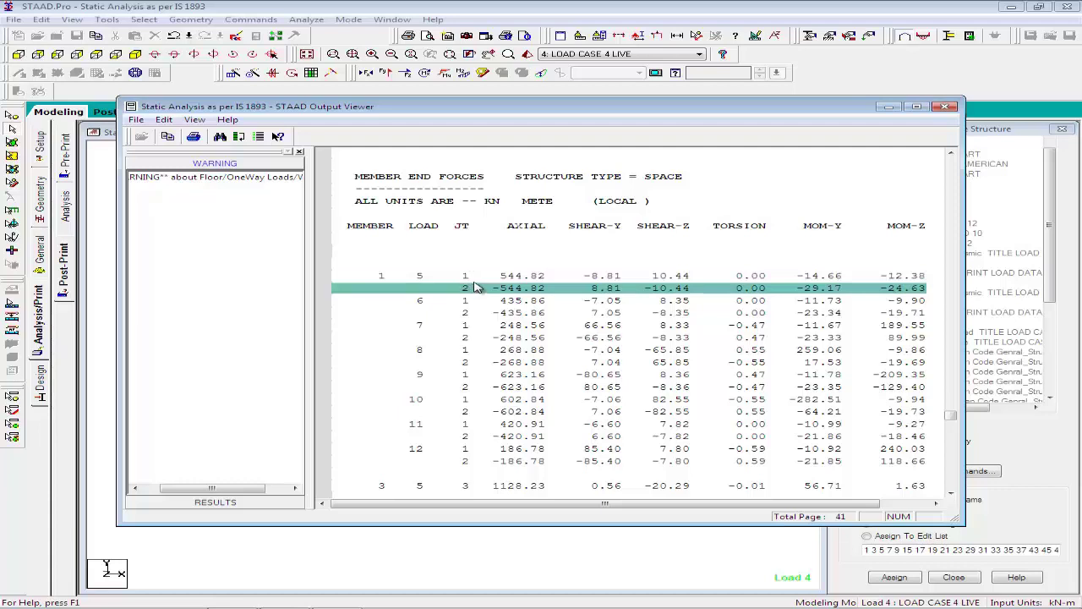
scroll(549, 295, down, 5)
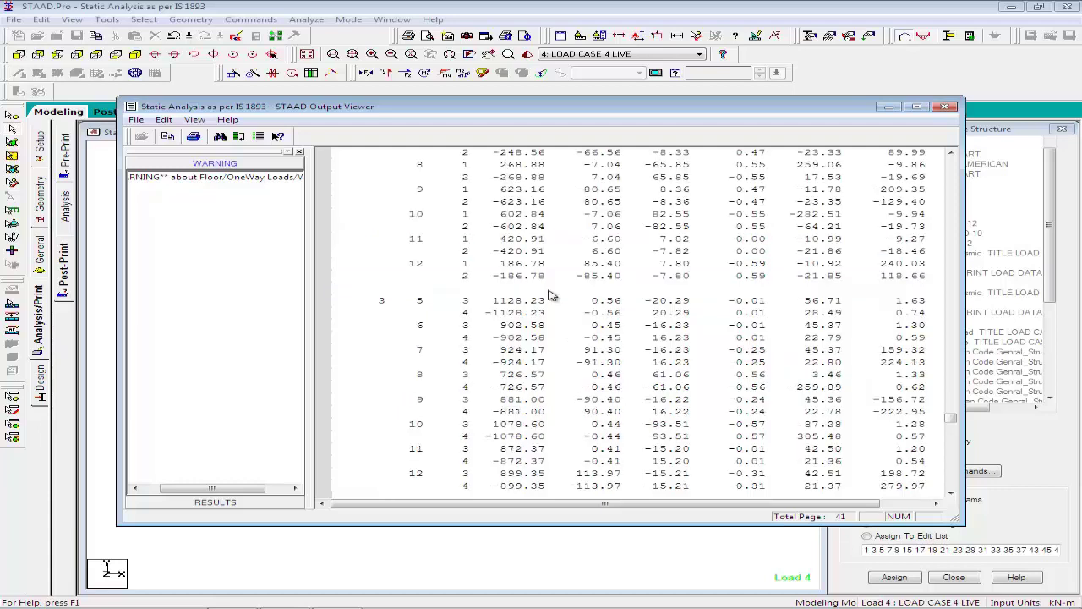